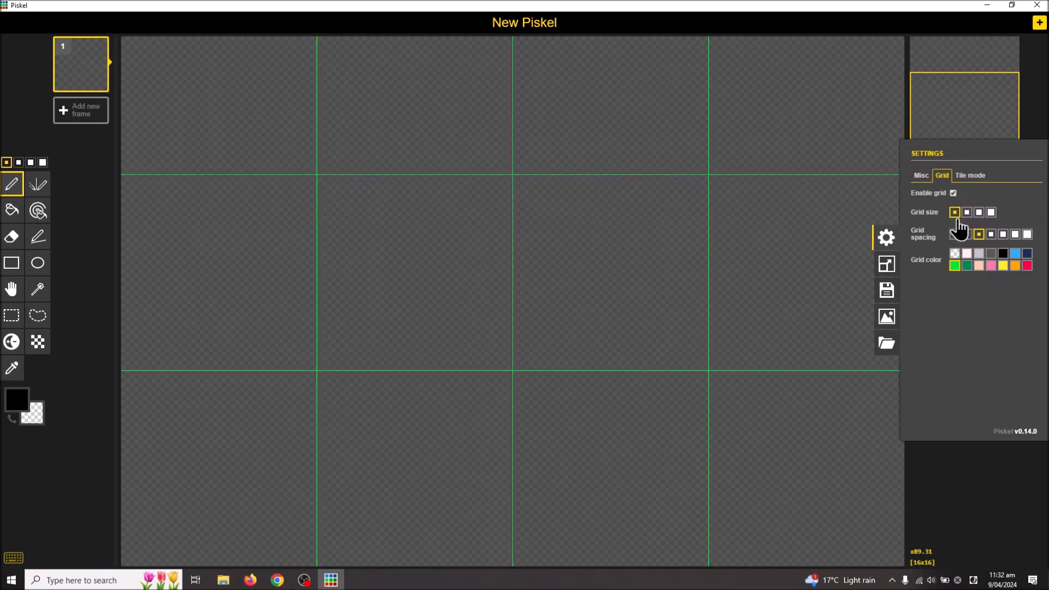
Try a larger grid spacing and a dark green grid colour, and restore the spacing of 4 pixels and bright green
click(991, 234)
scroll(677, 312, down, 3)
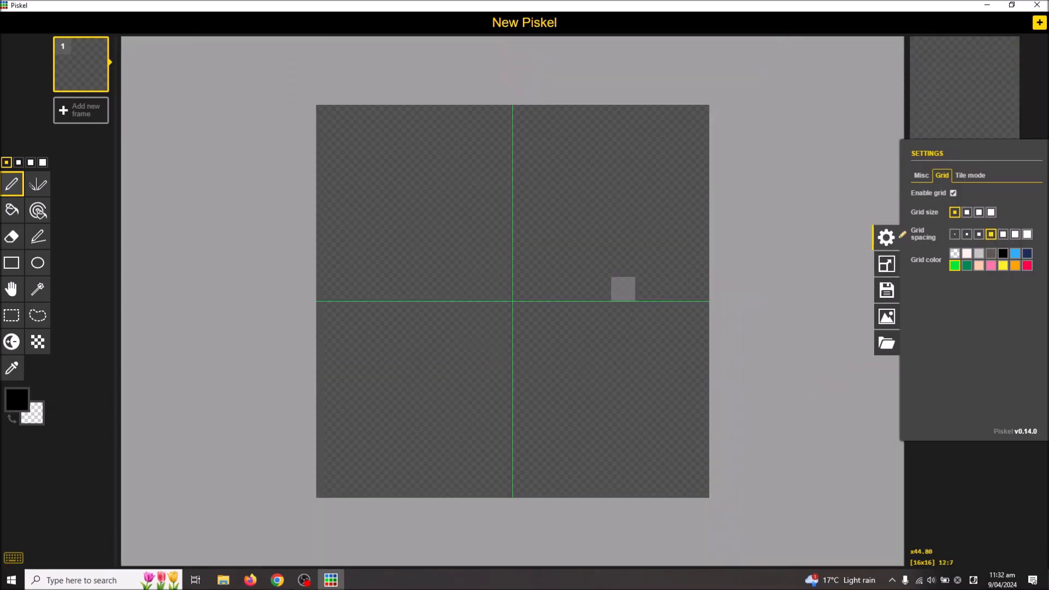
click(979, 234)
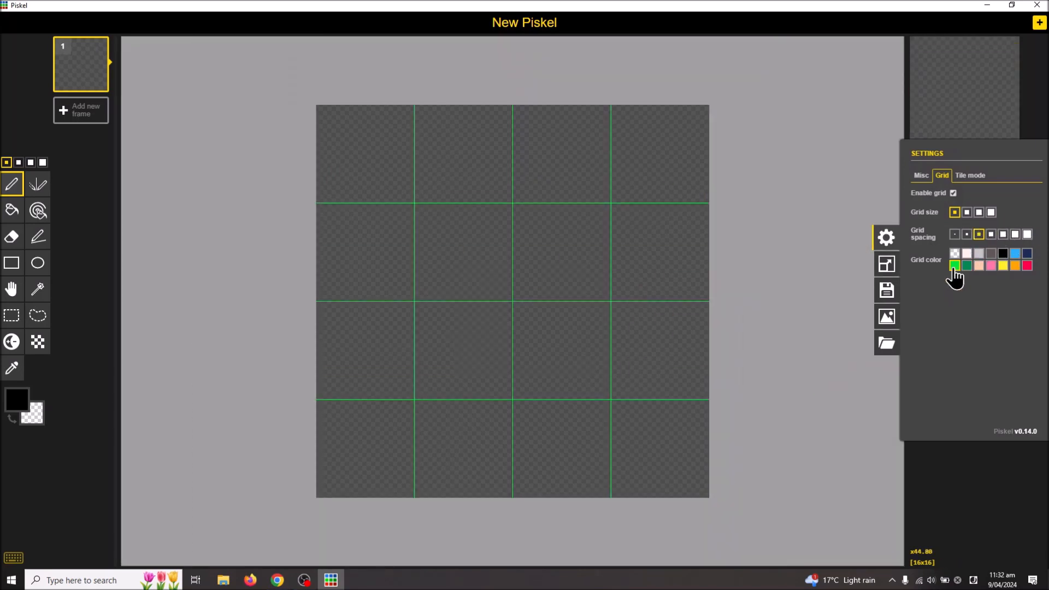
click(966, 266)
click(955, 266)
Check the canvas resize and default size settings, and select the Circle tool
click(889, 267)
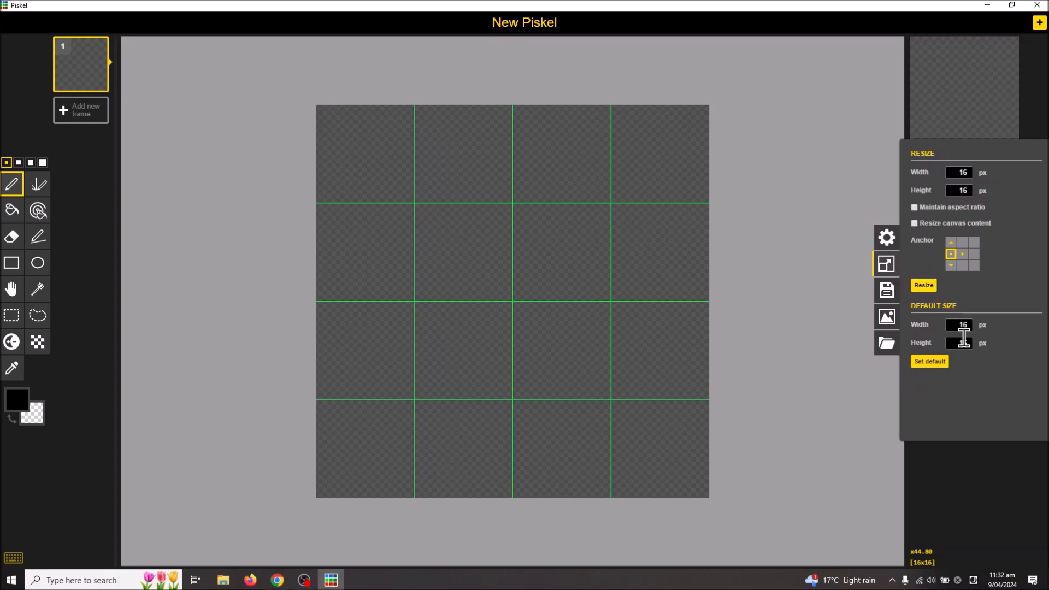
click(831, 189)
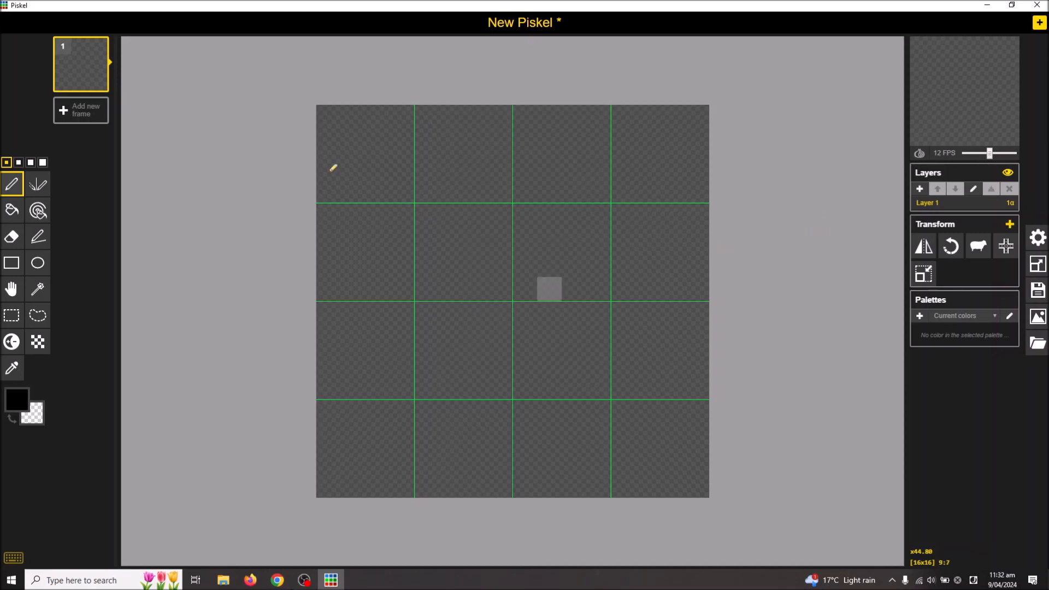
scroll(383, 251, up, 1)
scroll(387, 261, down, 2)
click(37, 263)
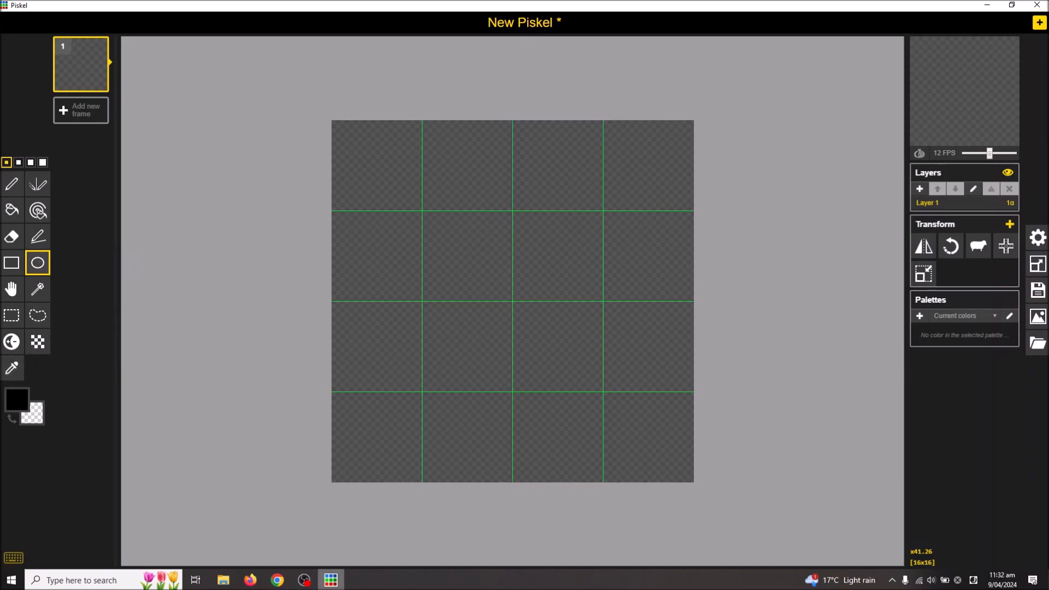
Switch to Chrome, search for "random word generator" in a new tab and open the Random Word Generator site
click(277, 581)
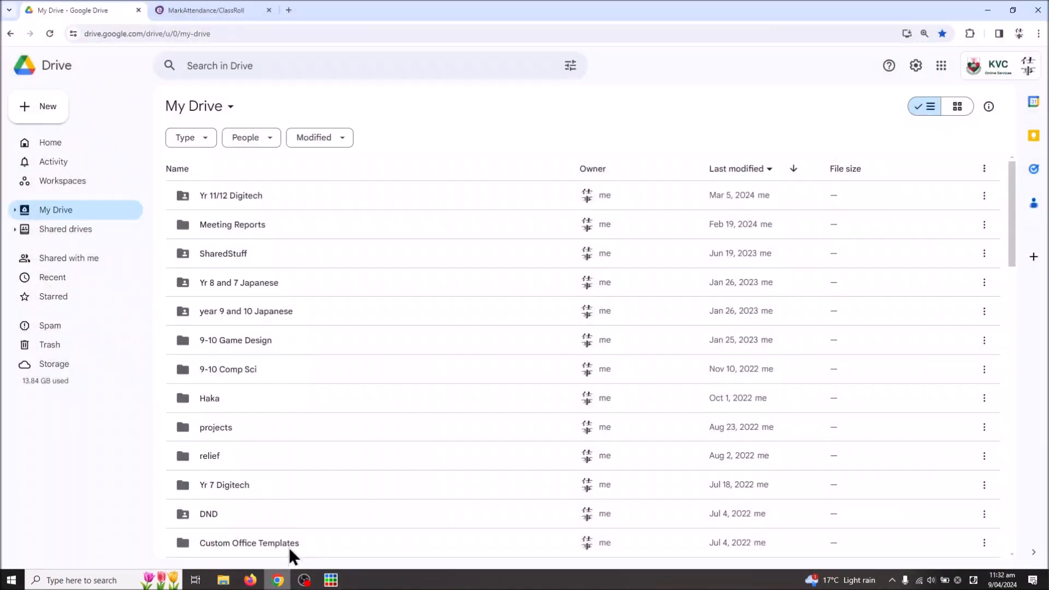
click(288, 9)
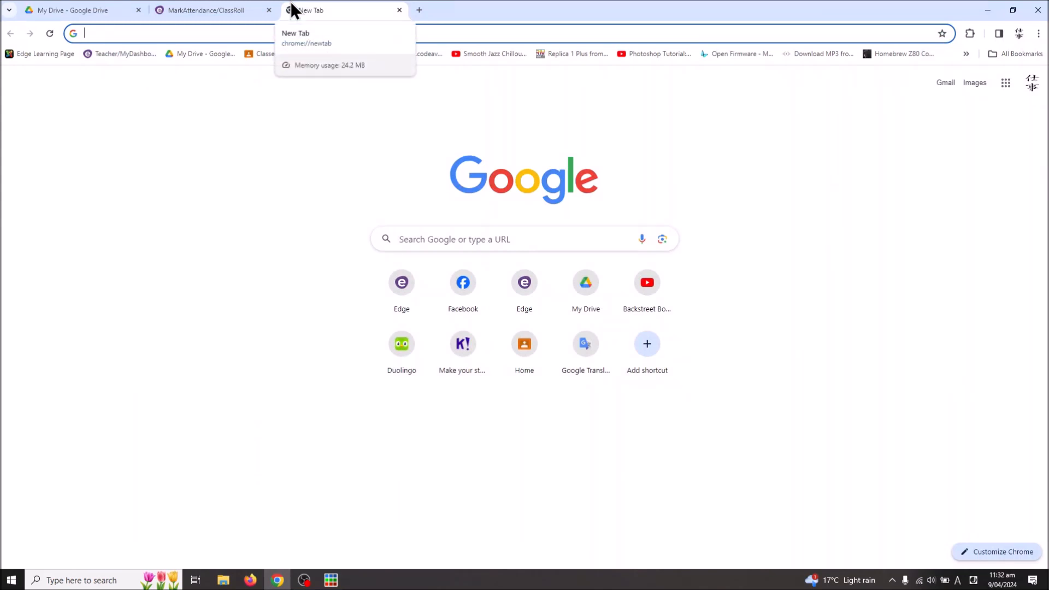
text(random)
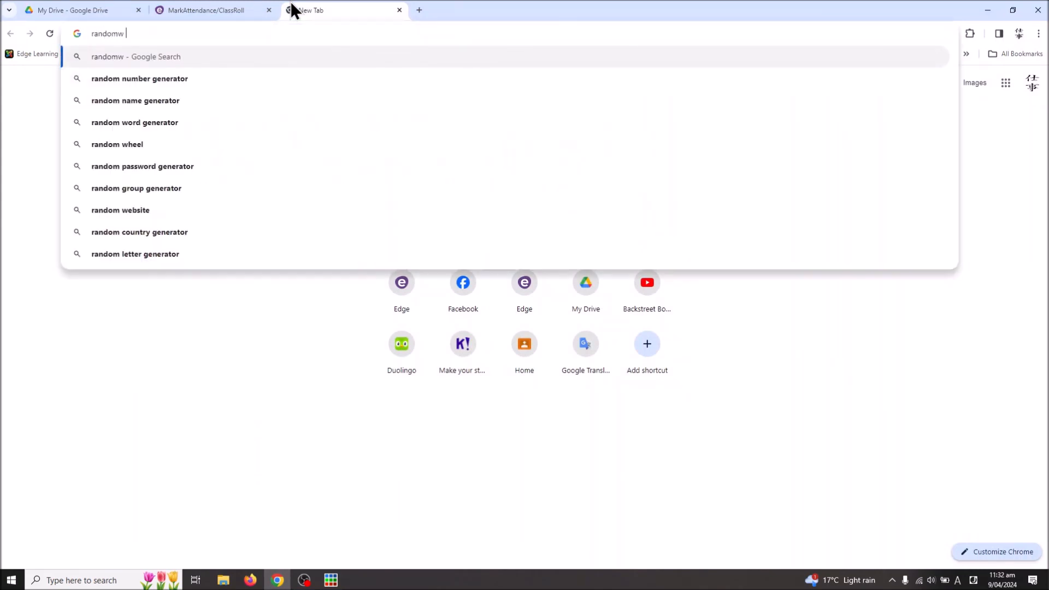
text( word )
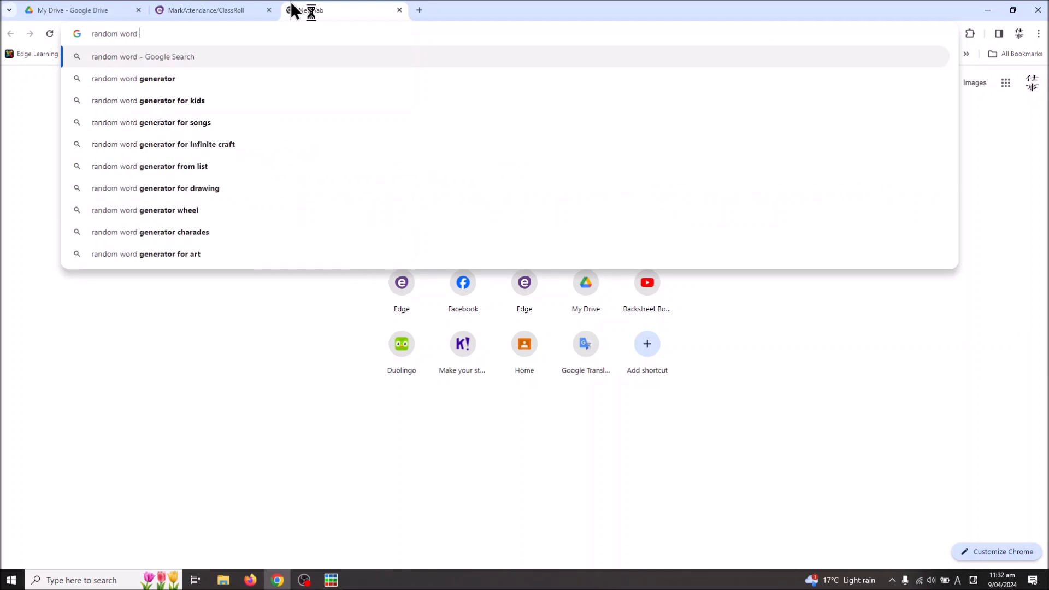
text(generator)
key(Return)
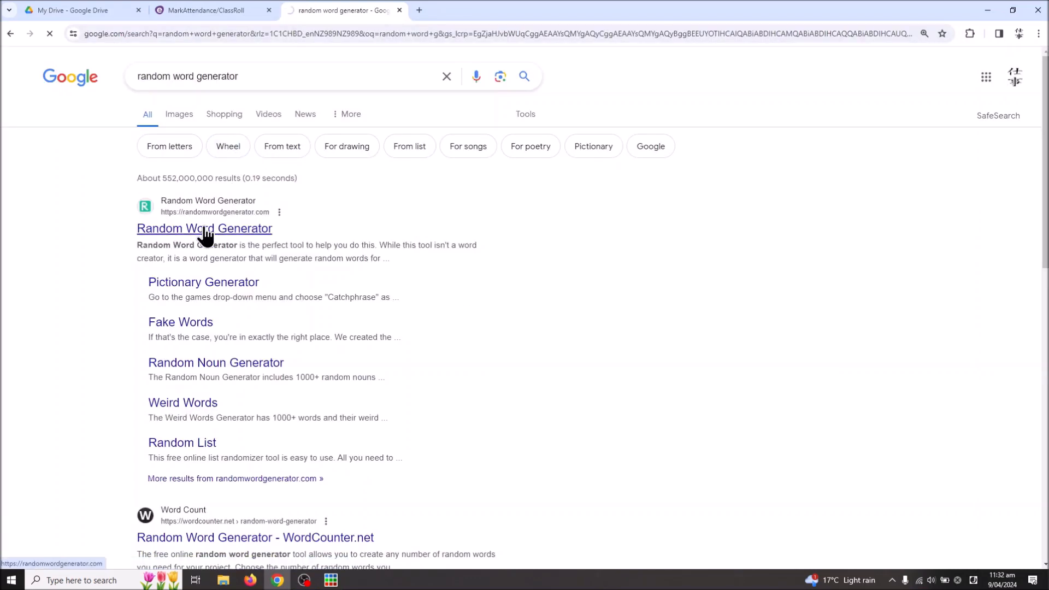
click(218, 226)
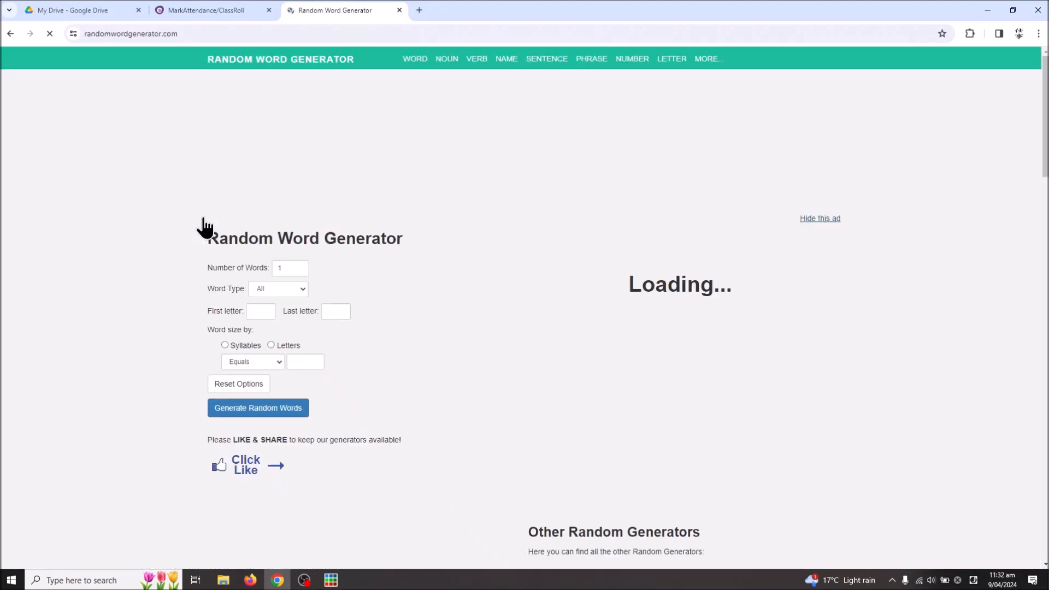
Generate two random words of any type and restrict the word type to Nouns
click(286, 410)
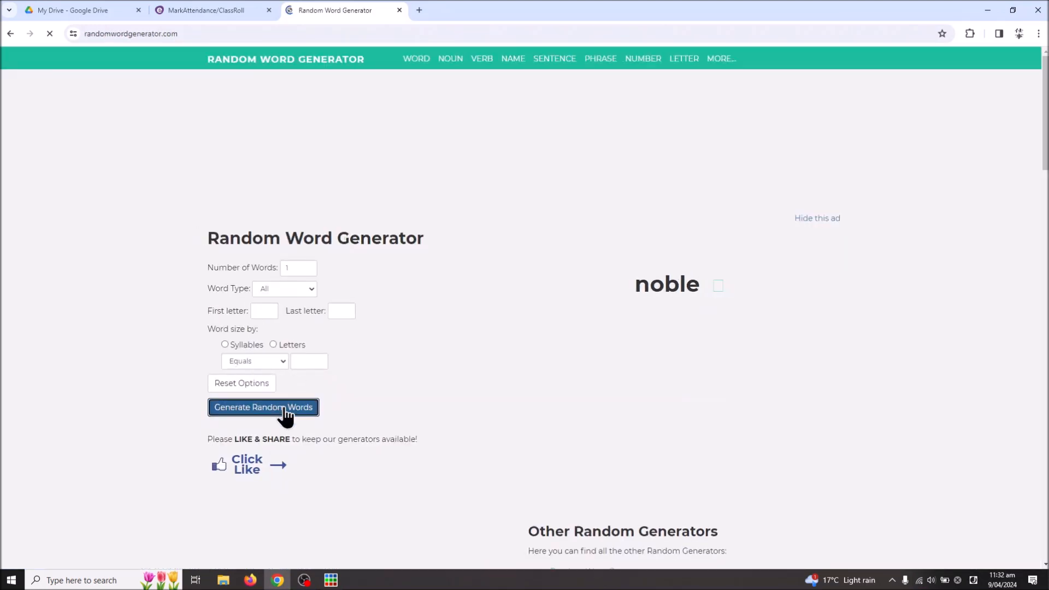
click(285, 411)
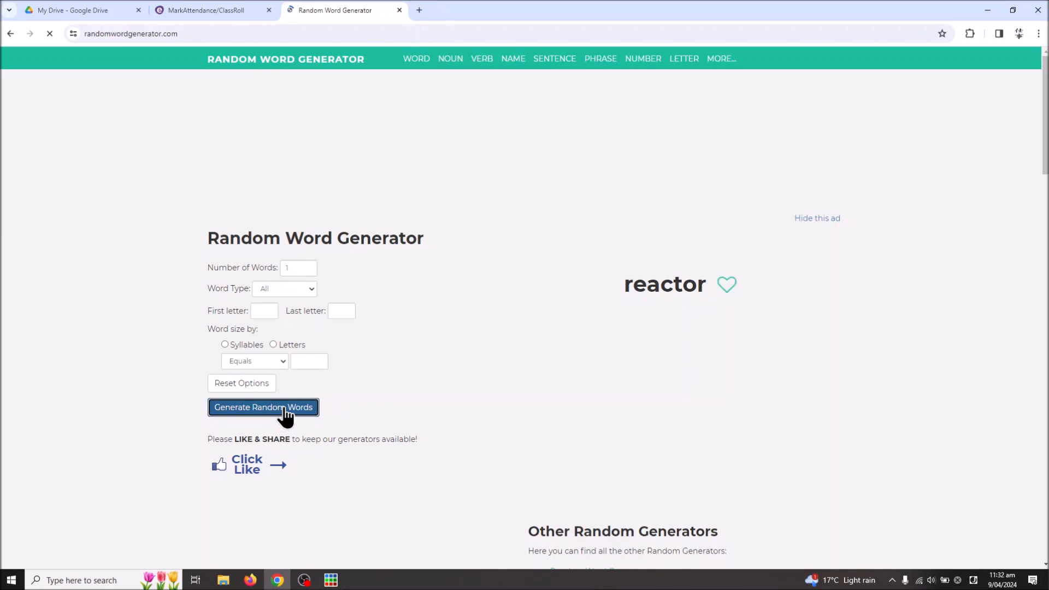
click(275, 295)
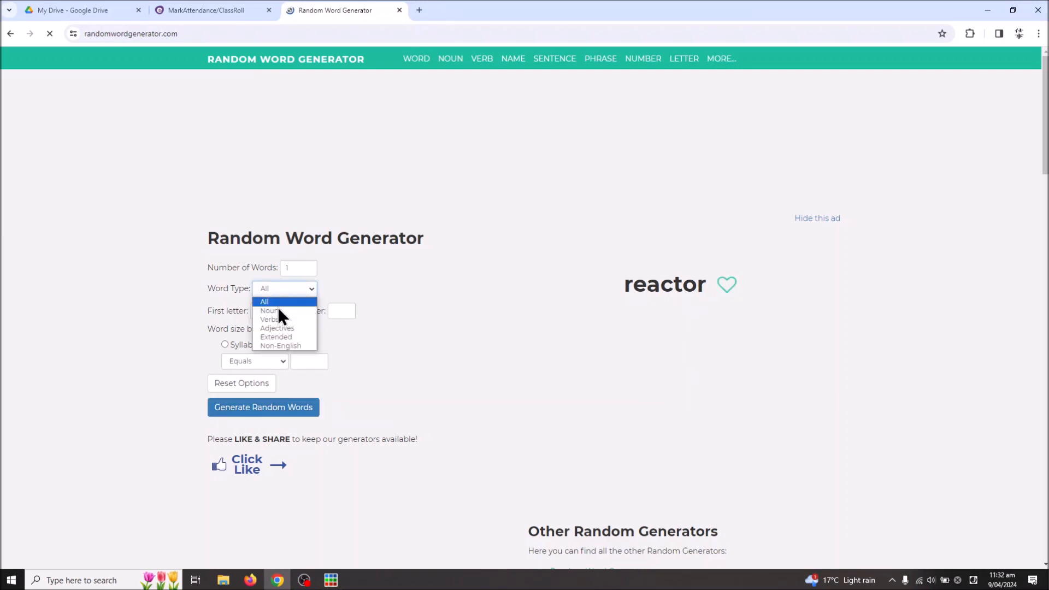
click(278, 310)
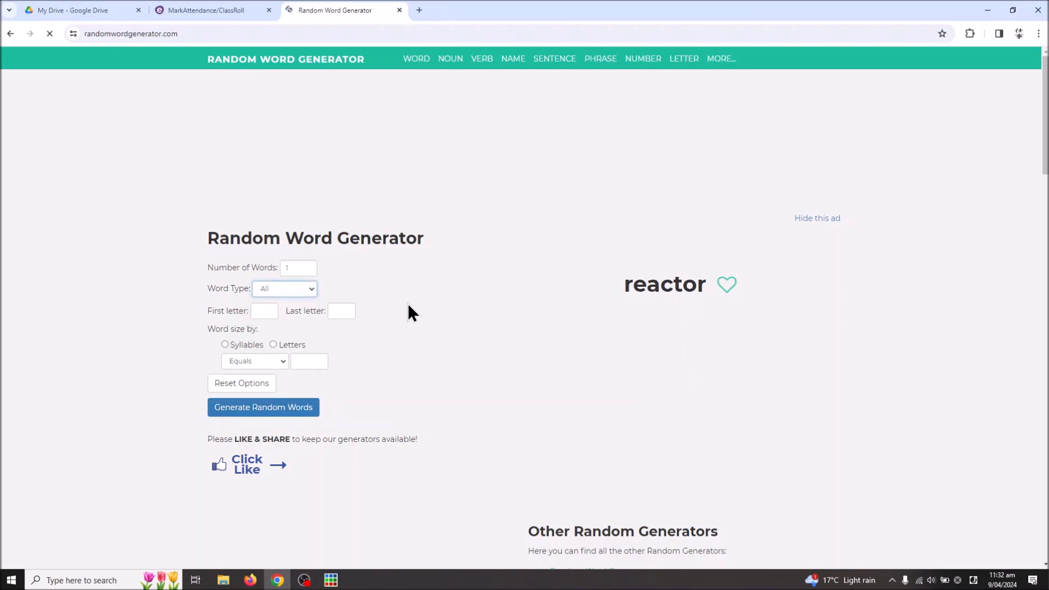
click(290, 295)
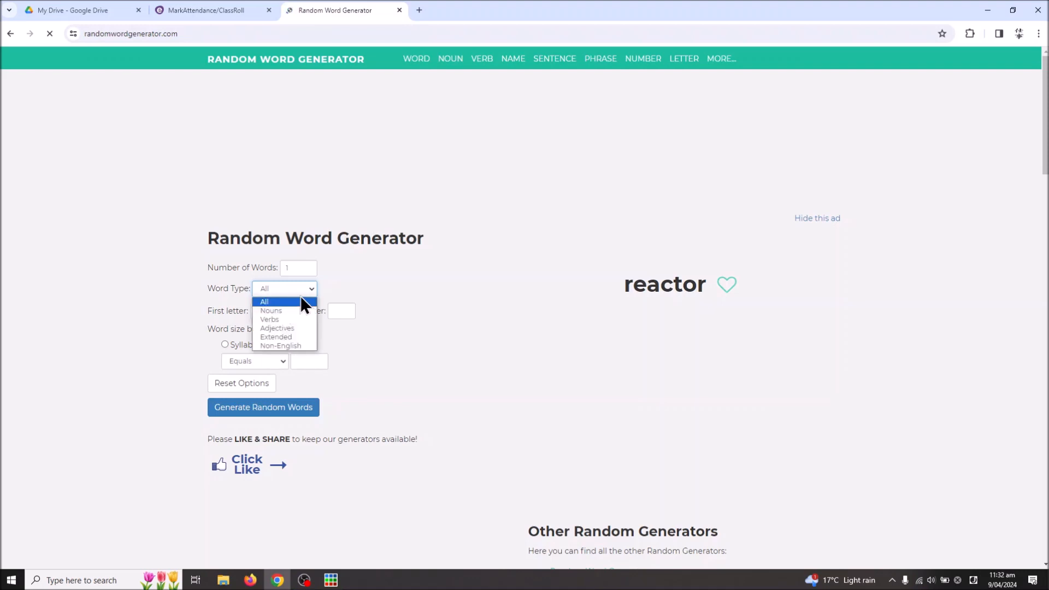
click(274, 311)
Keep generating random nouns until "orange" comes up as the drawing prompt
click(266, 408)
click(268, 416)
click(269, 416)
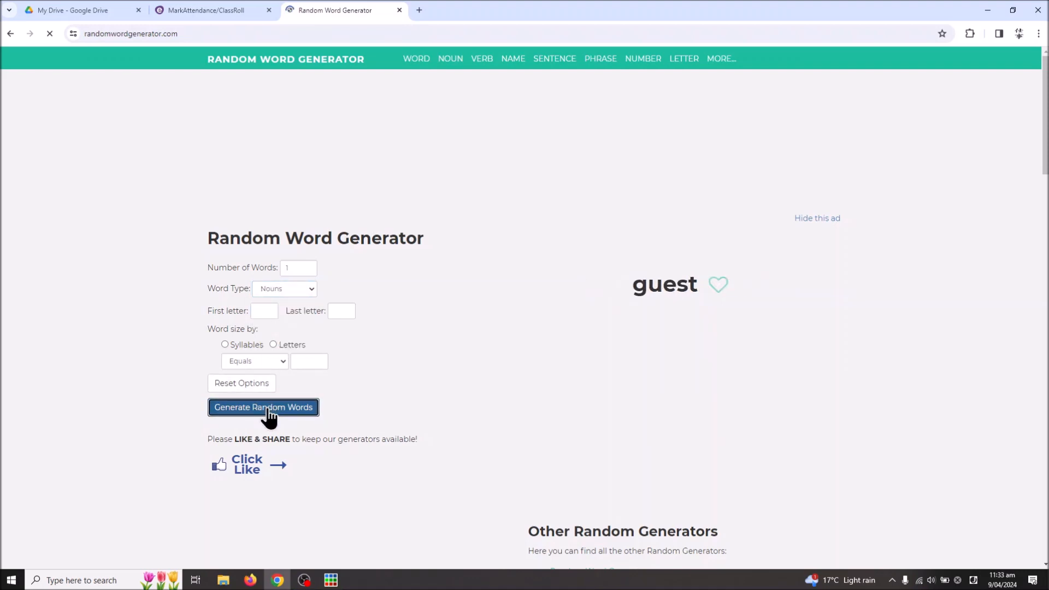
click(269, 416)
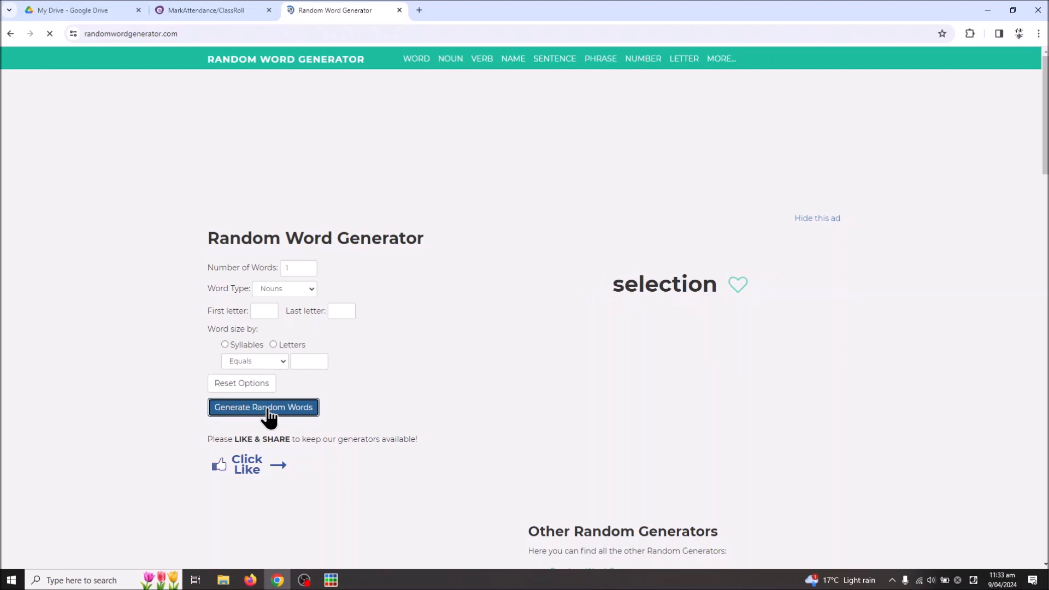
click(268, 415)
click(269, 416)
click(269, 415)
click(269, 415)
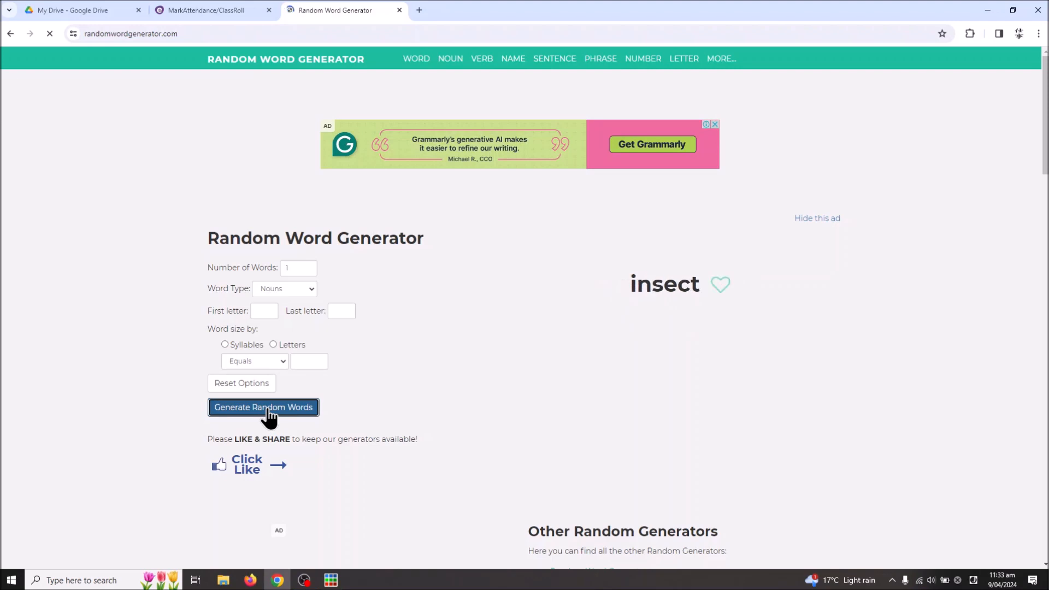
click(269, 415)
click(269, 415)
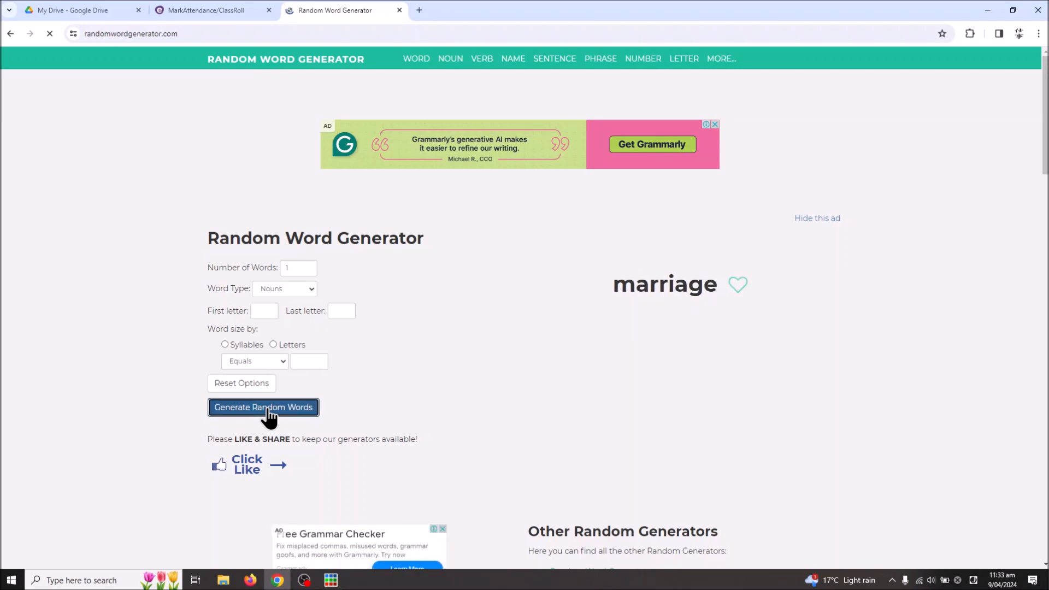
click(269, 416)
click(269, 416)
click(269, 416)
click(269, 415)
click(269, 415)
click(269, 415)
click(269, 415)
click(269, 416)
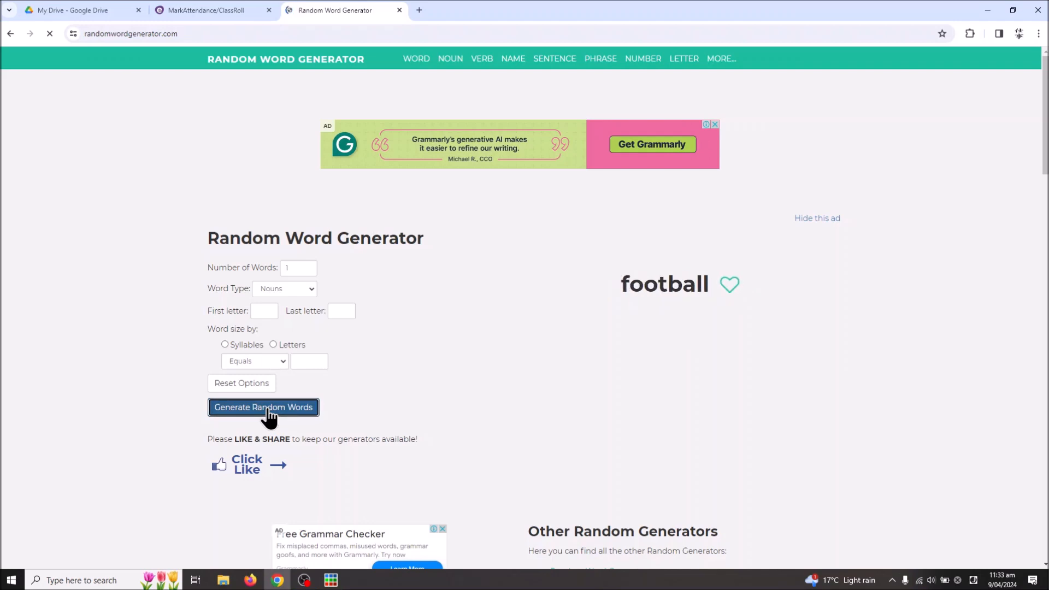
click(269, 415)
click(269, 415)
click(269, 415)
click(268, 416)
click(269, 415)
click(269, 416)
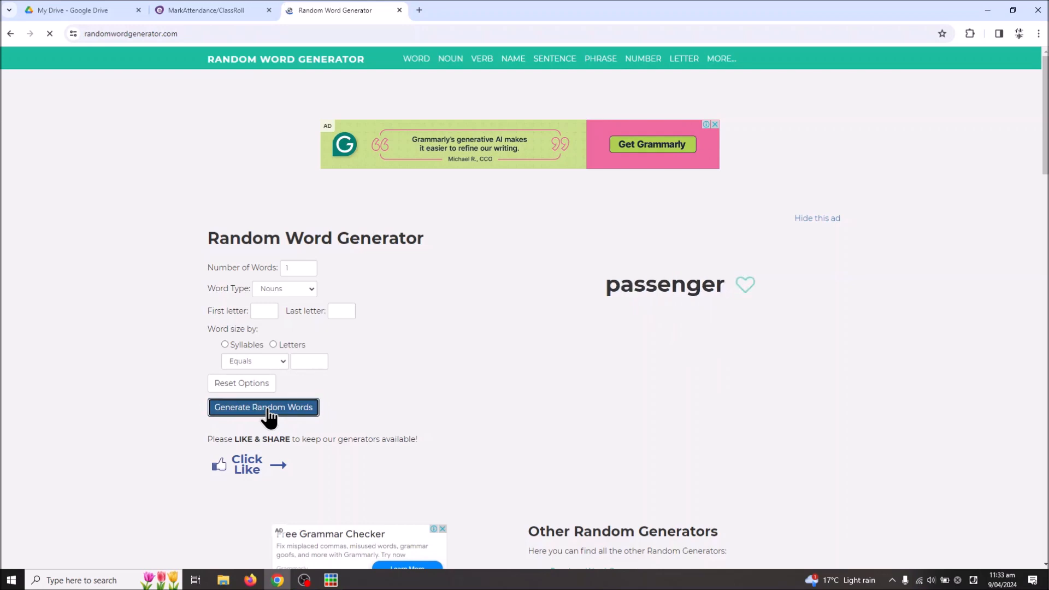
click(269, 415)
click(268, 416)
click(269, 415)
click(269, 416)
click(269, 415)
click(269, 415)
click(268, 416)
click(269, 415)
click(269, 415)
click(269, 415)
click(269, 415)
click(269, 416)
Switch to Piskel, draw a black circle outline about 8 pixels wide, and move it two pixels right and two pixels up
click(331, 580)
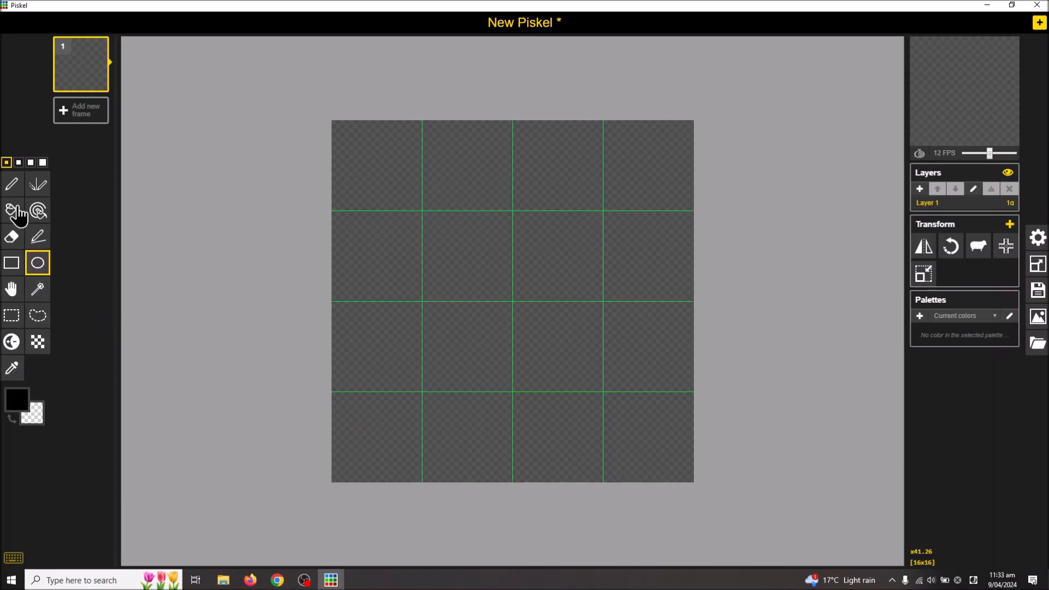
mouse_move(412, 199)
mouse_down()
mouse_move(553, 313)
mouse_move(618, 351)
mouse_up()
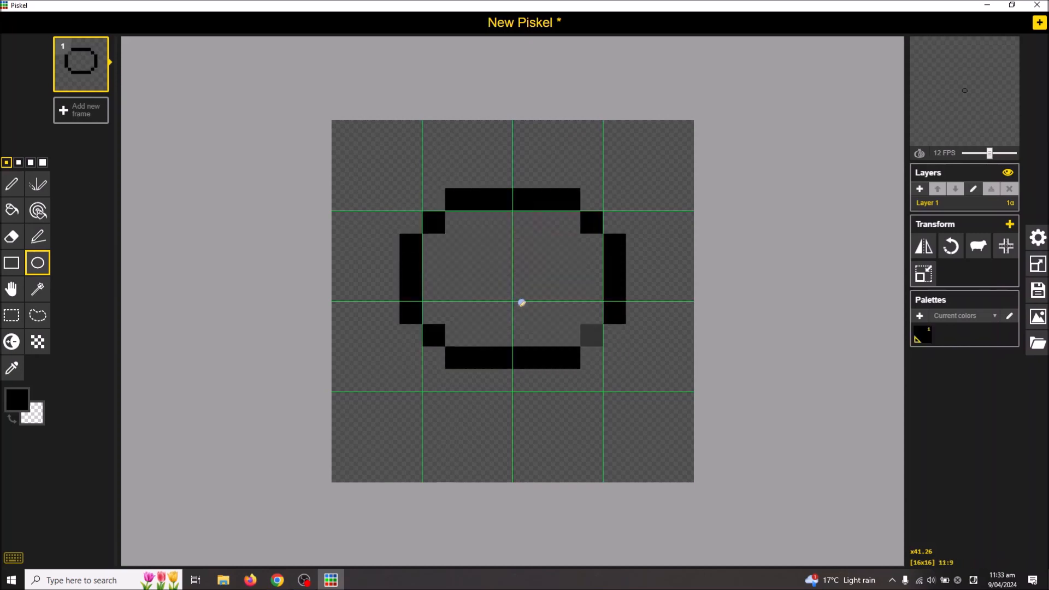
key(ctrl+z)
drag(414, 197, 613, 353)
click(12, 289)
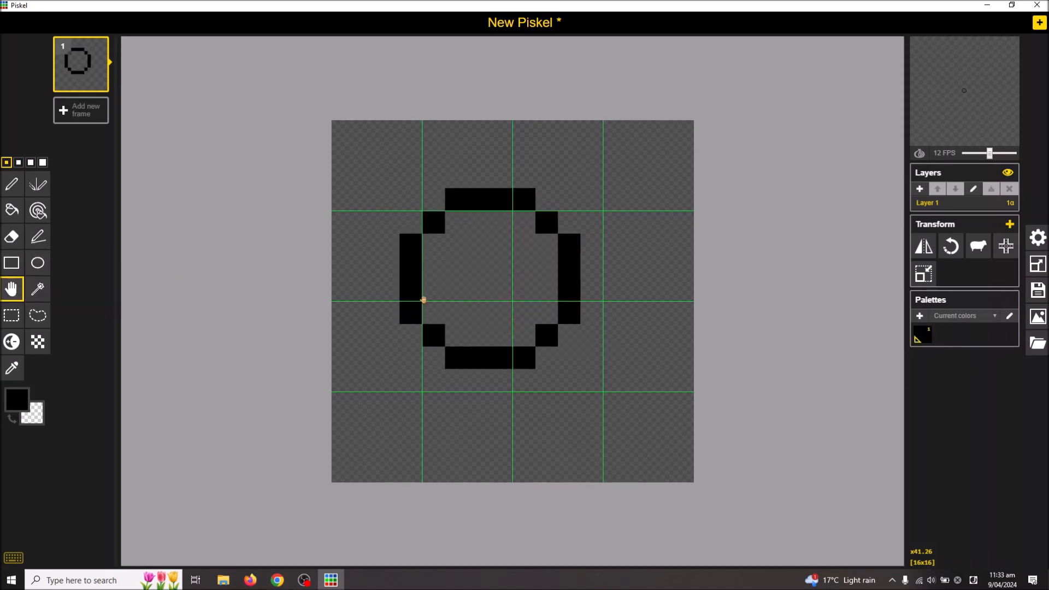
mouse_move(437, 290)
mouse_down()
mouse_move(483, 257)
mouse_move(476, 245)
mouse_up()
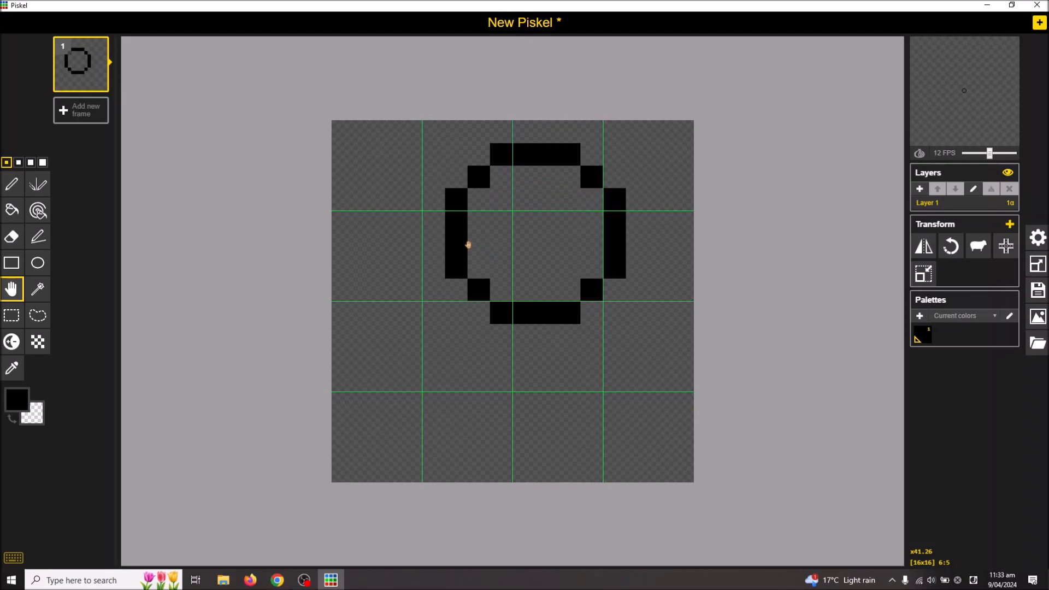
Close the Random Word Generator page in Chrome and return to Piskel
click(277, 581)
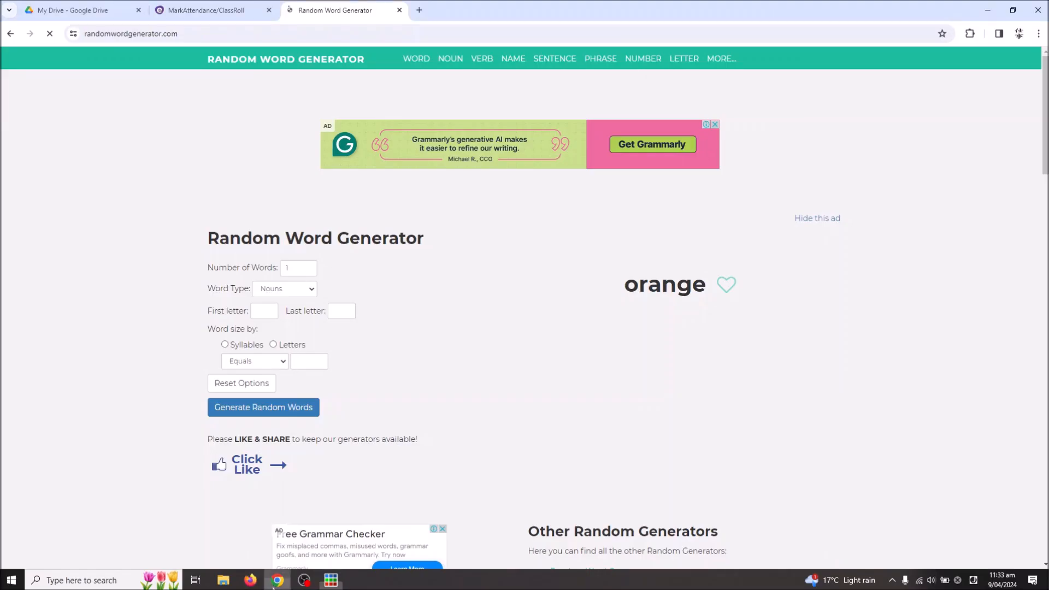
click(400, 11)
click(981, 10)
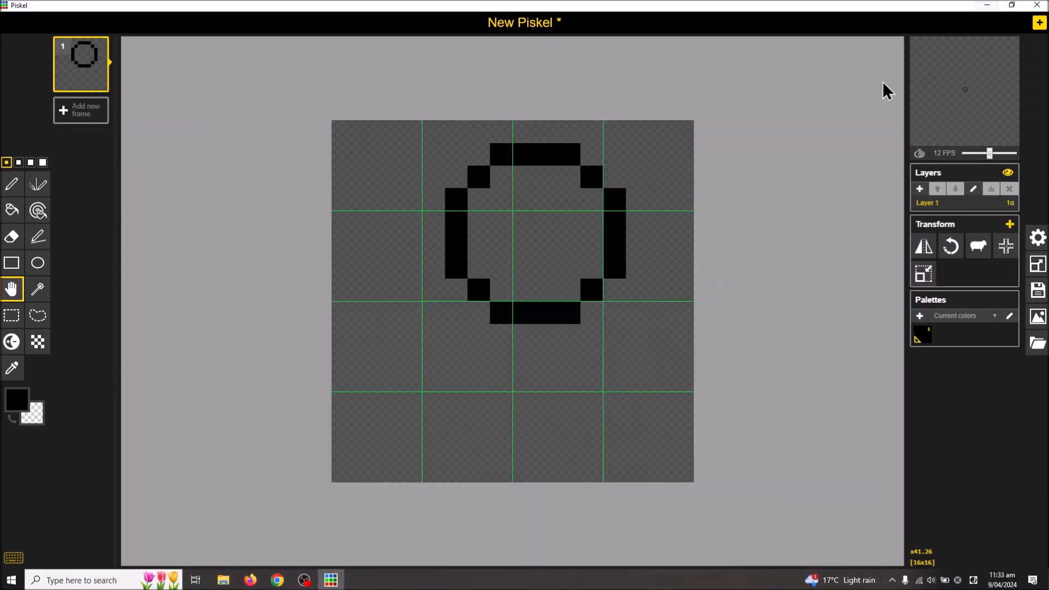
Move the circle one pixel left and set the primary colour to a muted dark brown, about #4d4635
drag(531, 235, 499, 237)
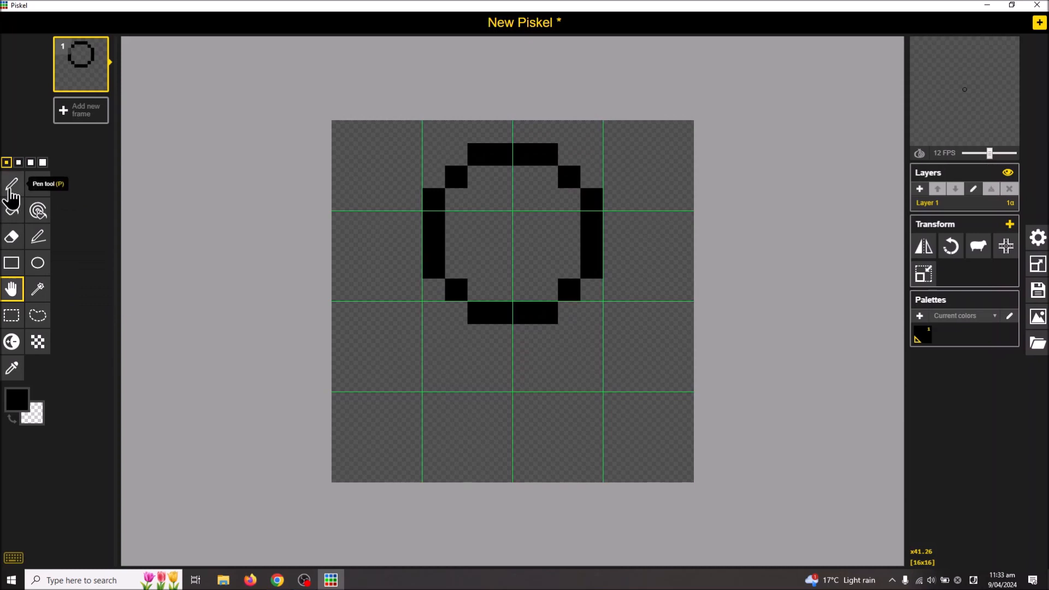
click(13, 401)
mouse_move(116, 452)
mouse_down()
mouse_move(117, 462)
mouse_move(127, 430)
mouse_up()
drag(72, 472, 58, 474)
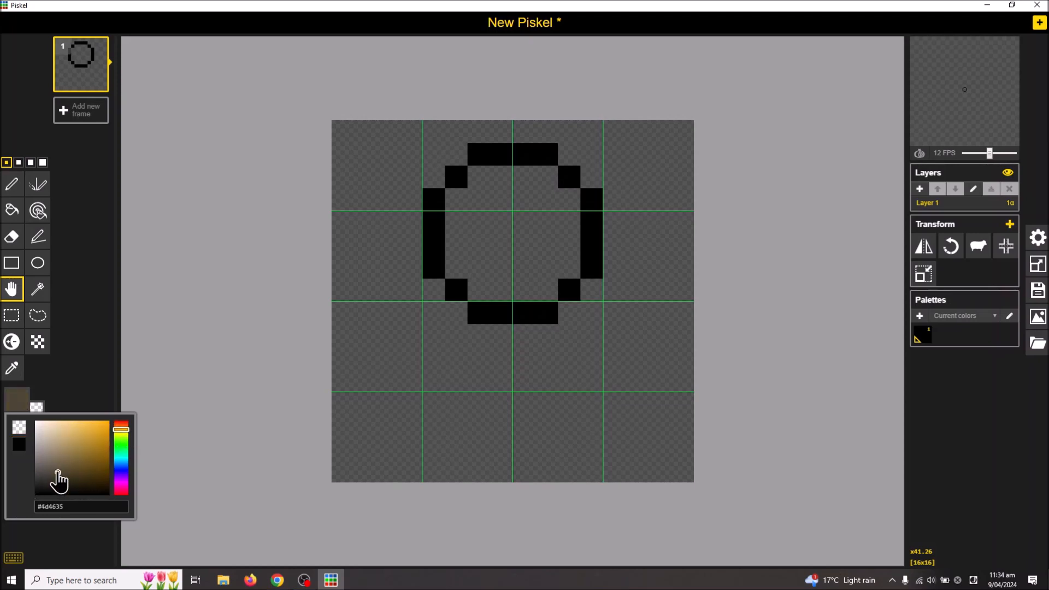
Try a freehand brown outline over the circle with the Pen tool, and undo everything back to an empty canvas
click(11, 184)
mouse_move(502, 177)
mouse_down()
mouse_move(470, 182)
mouse_move(405, 373)
mouse_up()
mouse_move(513, 175)
mouse_down()
mouse_move(558, 180)
mouse_move(592, 249)
mouse_up()
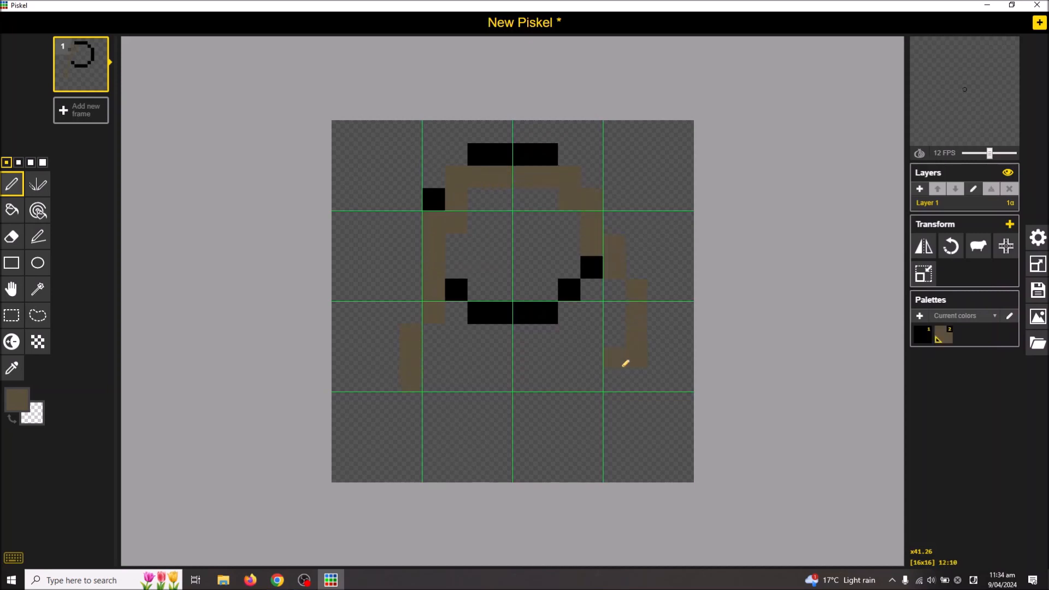
key(ctrl+z)
key(ctrl+z)
key(ctrl+z)
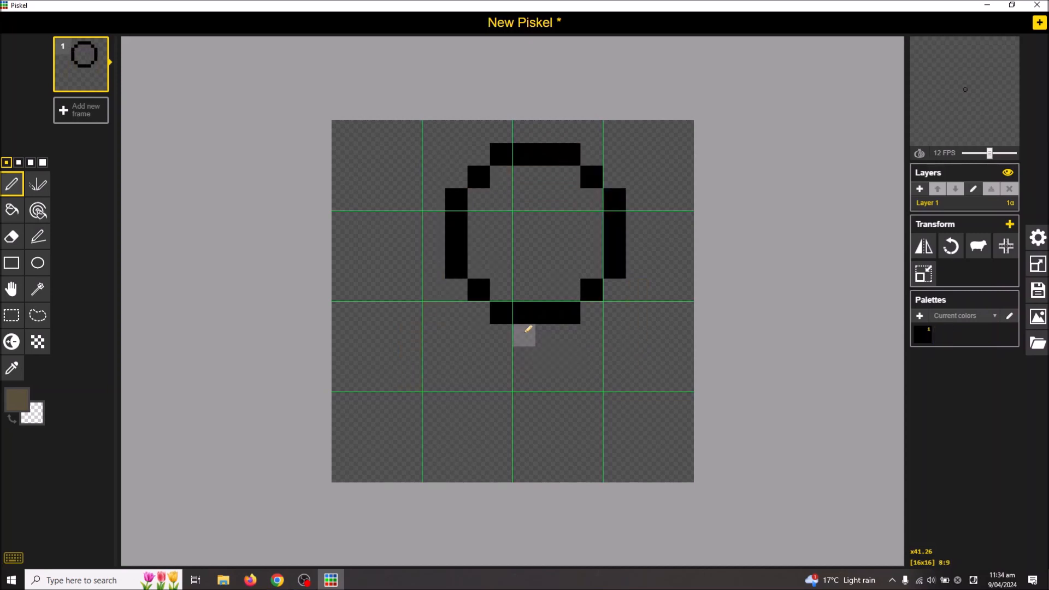
key(ctrl+z)
Draw a brown ellipse outline about 14 by 11 pixels across the middle of the canvas
click(37, 263)
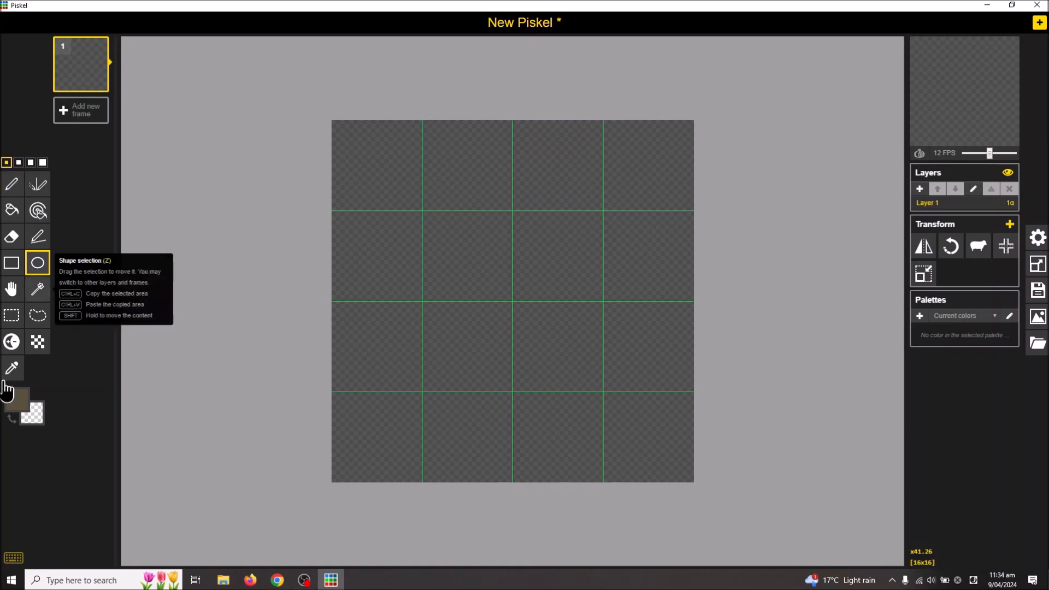
drag(375, 194, 375, 194)
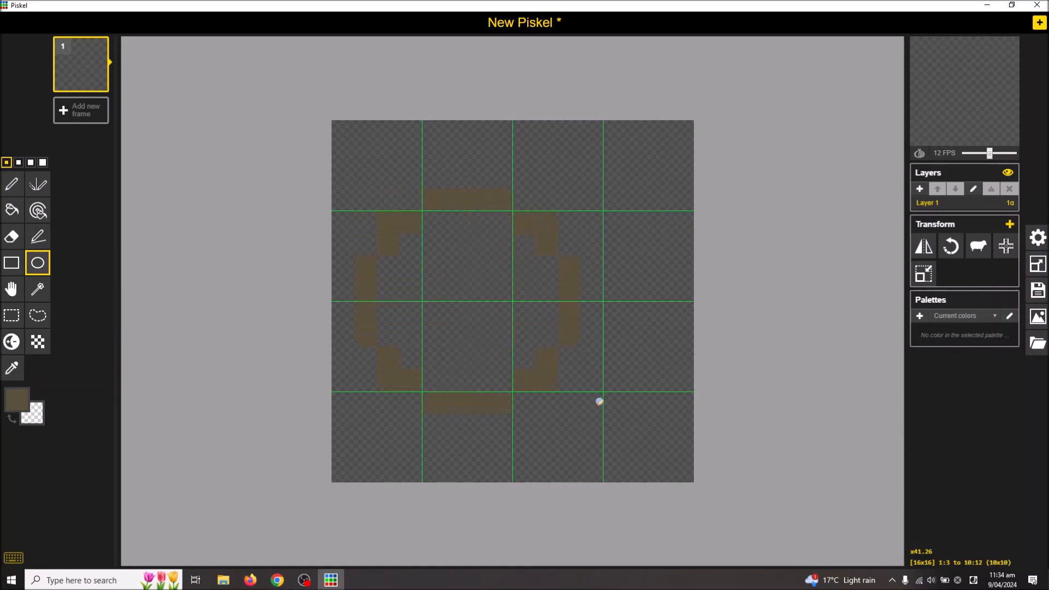
drag(658, 419, 658, 419)
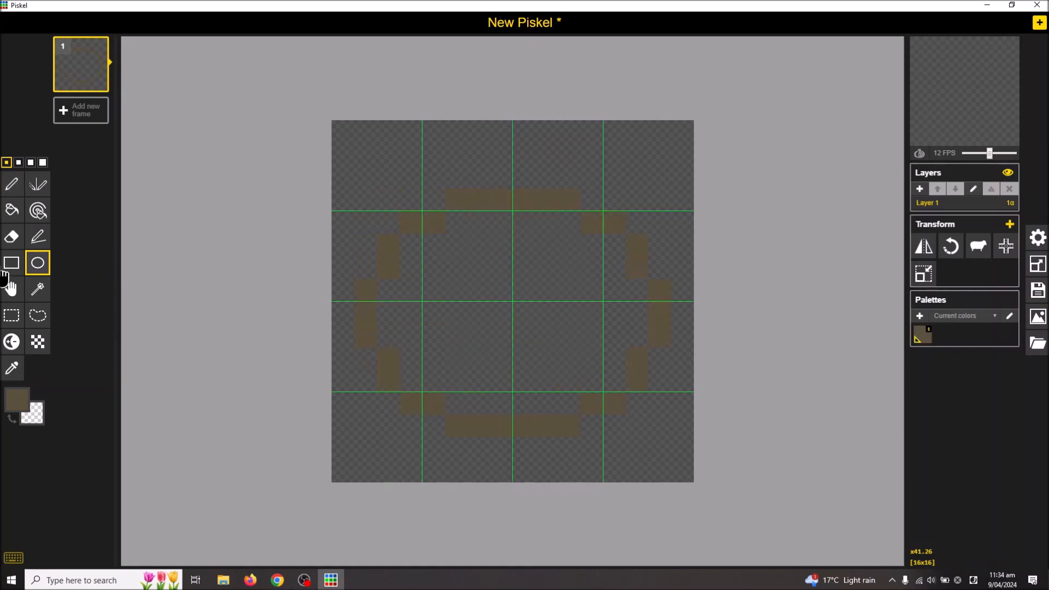
Undo the brown ellipse and set the primary colour to black, #000000
key(ctrl+z)
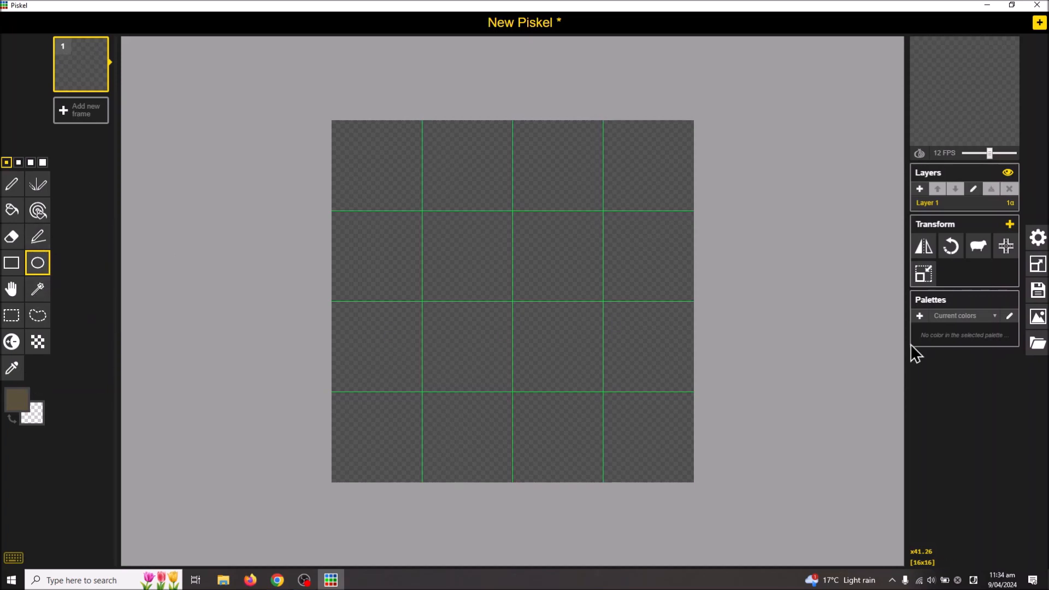
click(15, 416)
drag(93, 443, 52, 494)
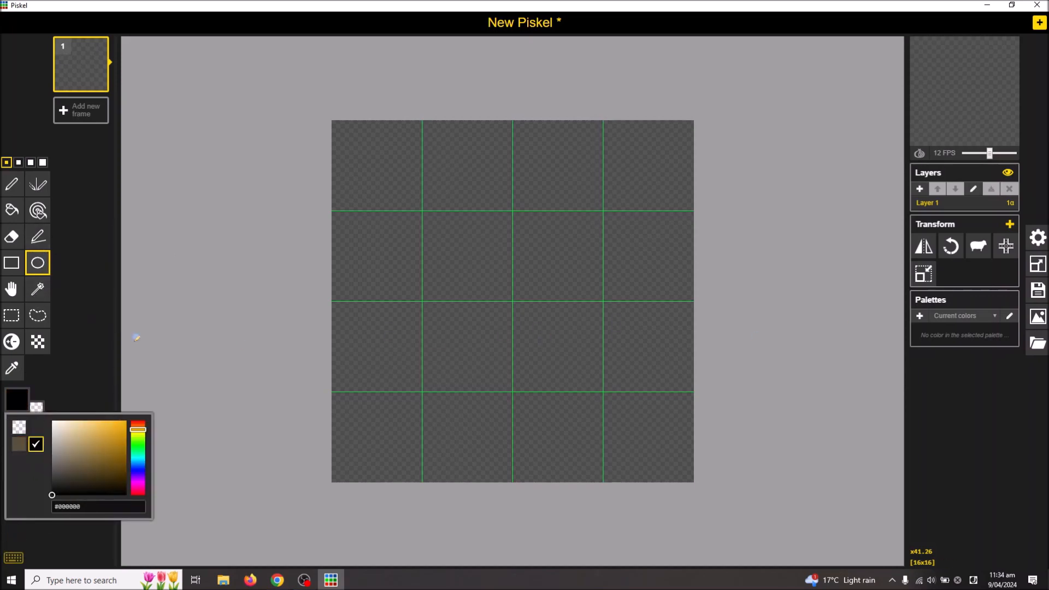
click(132, 362)
Try a black circle outline about 11 pixels across, shift it one pixel left, and undo both changes
mouse_move(423, 193)
mouse_down()
mouse_move(563, 356)
mouse_move(656, 420)
mouse_up()
click(11, 289)
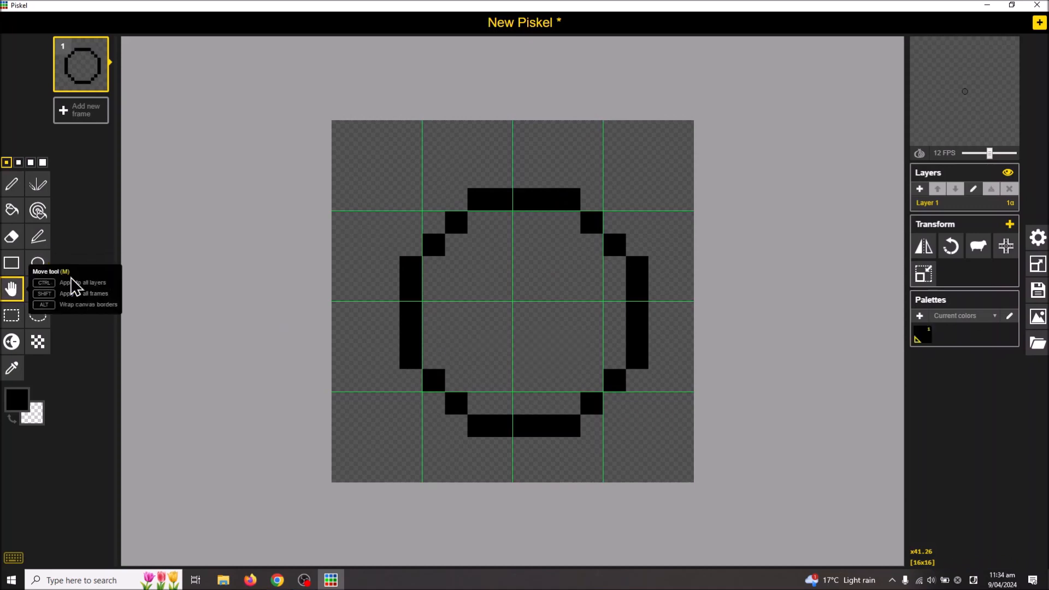
mouse_move(563, 297)
mouse_down()
mouse_move(538, 296)
mouse_move(548, 274)
mouse_move(563, 277)
mouse_move(555, 281)
mouse_up()
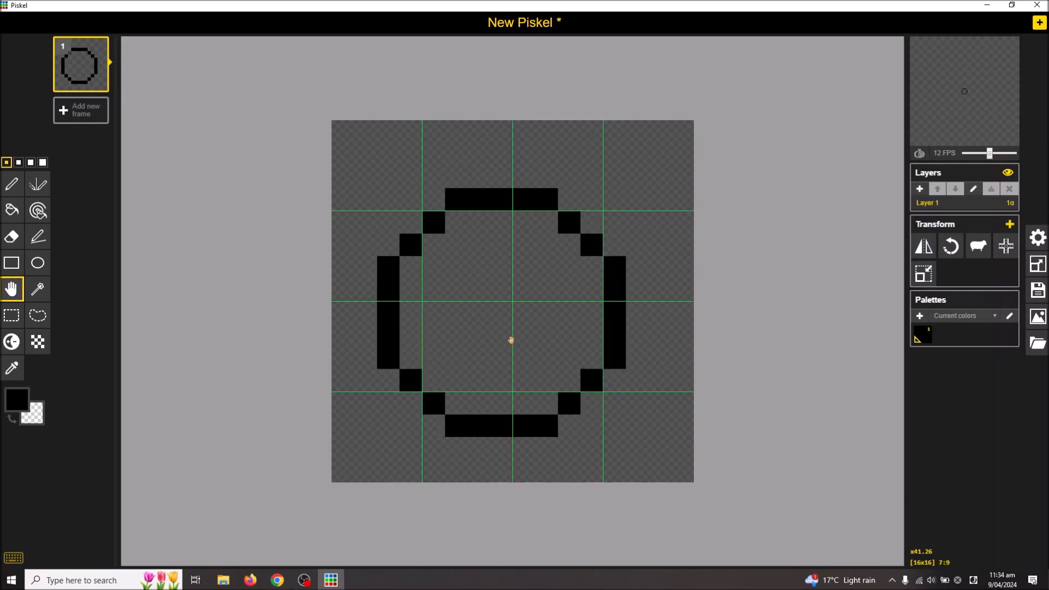
drag(509, 343, 511, 341)
click(11, 323)
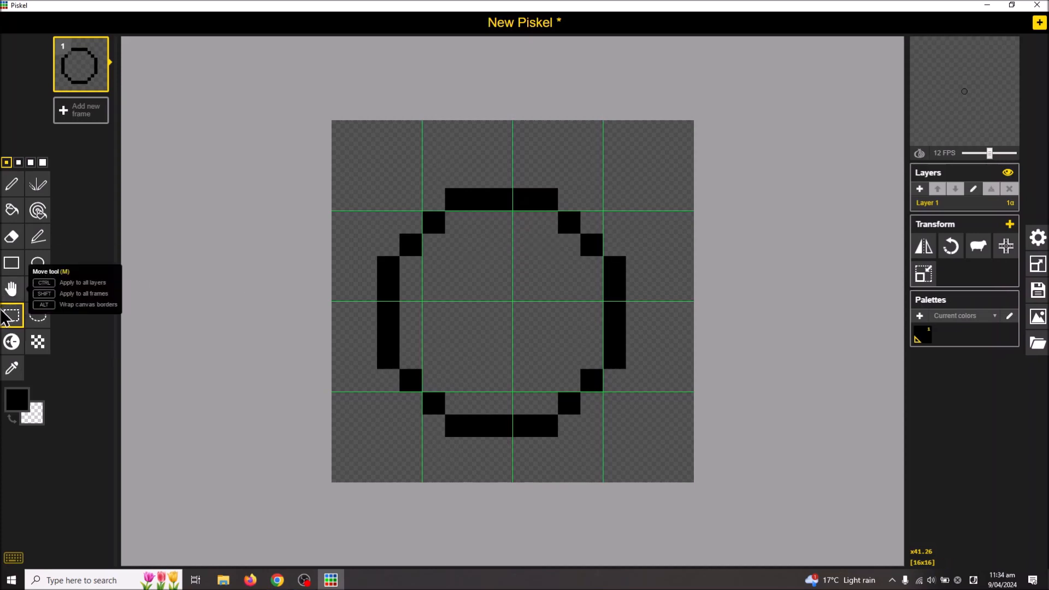
key(ctrl+z)
key(ctrl+z)
Try a larger black circle outline about 14 pixels across, shift it one pixel left, and undo both changes
click(37, 263)
mouse_move(389, 154)
mouse_down()
mouse_move(593, 316)
mouse_move(677, 442)
mouse_move(653, 441)
mouse_move(687, 461)
mouse_up()
click(11, 289)
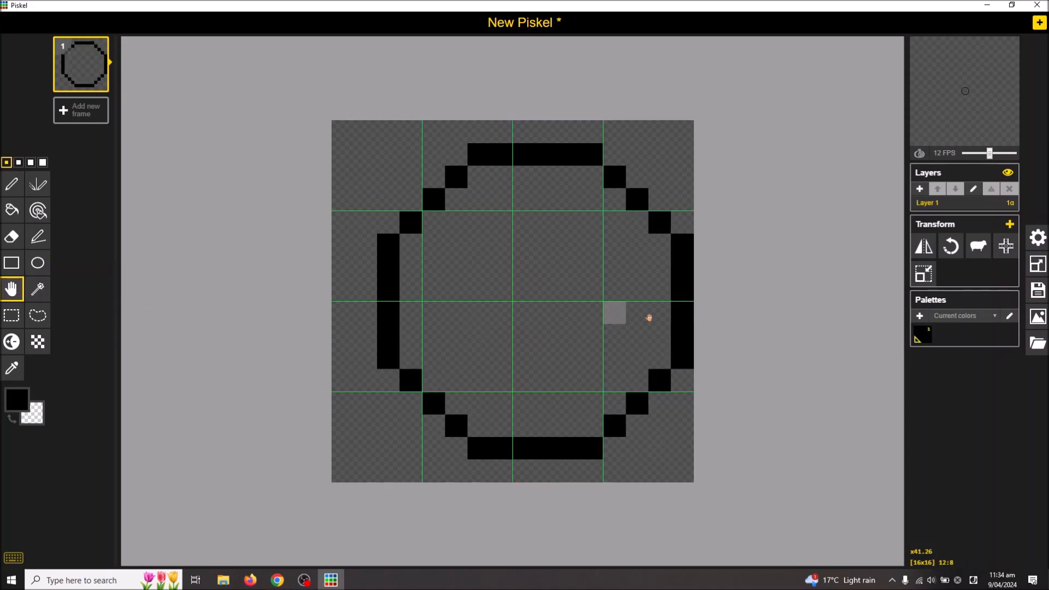
drag(649, 318, 627, 317)
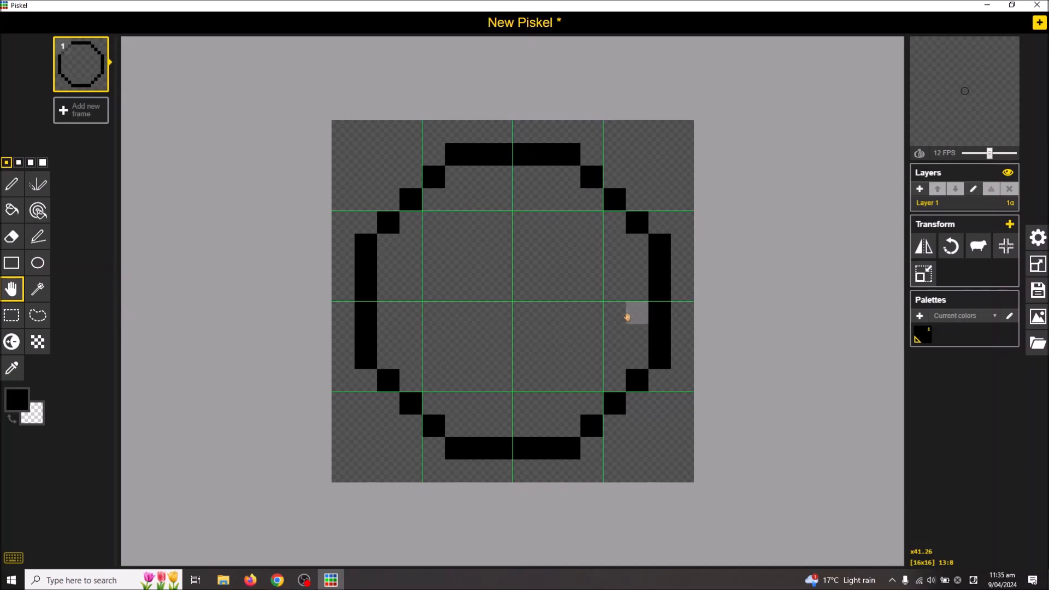
mouse_move(500, 335)
mouse_down()
mouse_move(500, 318)
mouse_move(502, 329)
mouse_up()
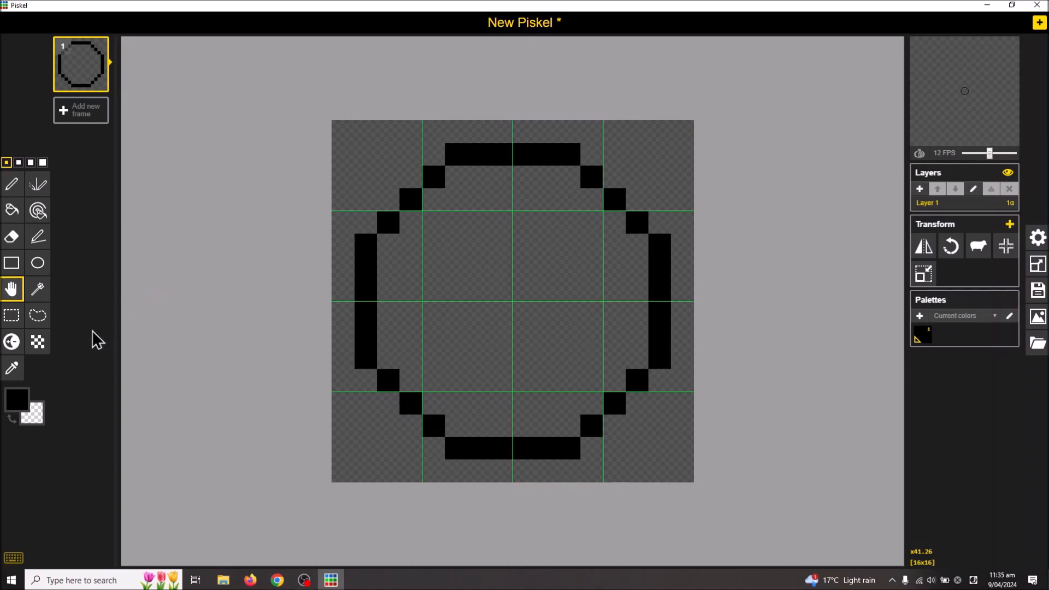
key(ctrl+z)
key(ctrl+z)
Draw a black circle outline about 12 pixels across around the canvas centre and fill it with brown #5a513c
click(45, 265)
drag(388, 177, 643, 411)
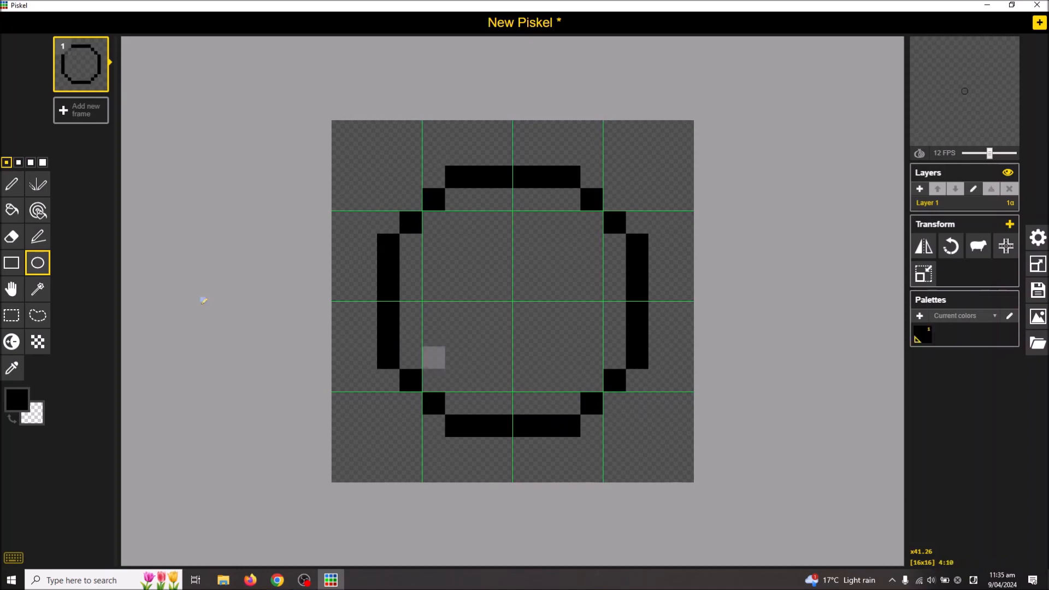
click(21, 402)
click(20, 447)
click(11, 210)
click(536, 273)
Paint irregular, mostly vertical streaks of a slightly darker brown over the circle's fill and restore the overpainted outline pixels in black
click(6, 188)
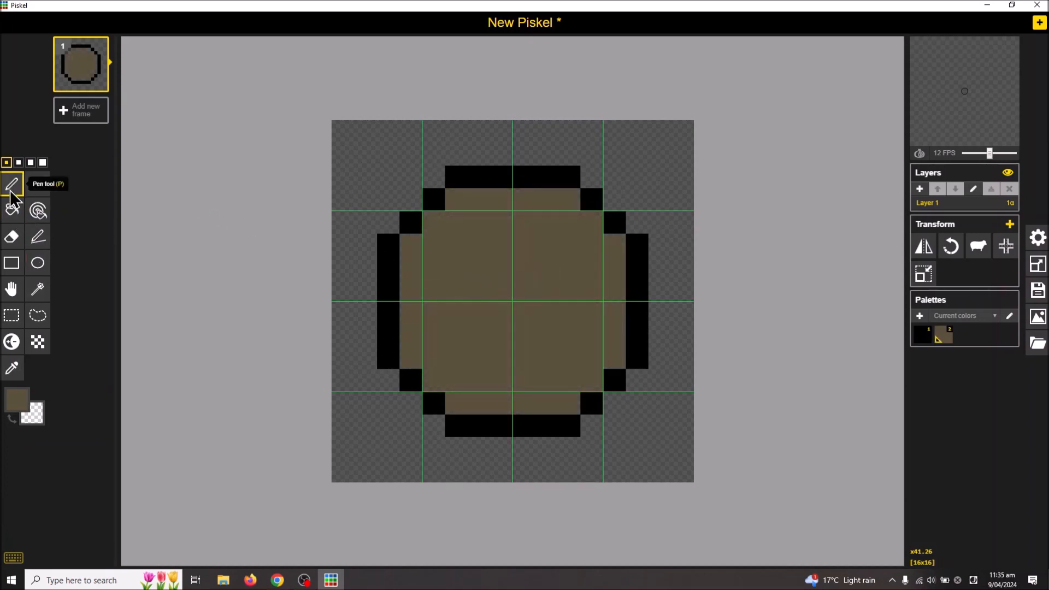
click(17, 401)
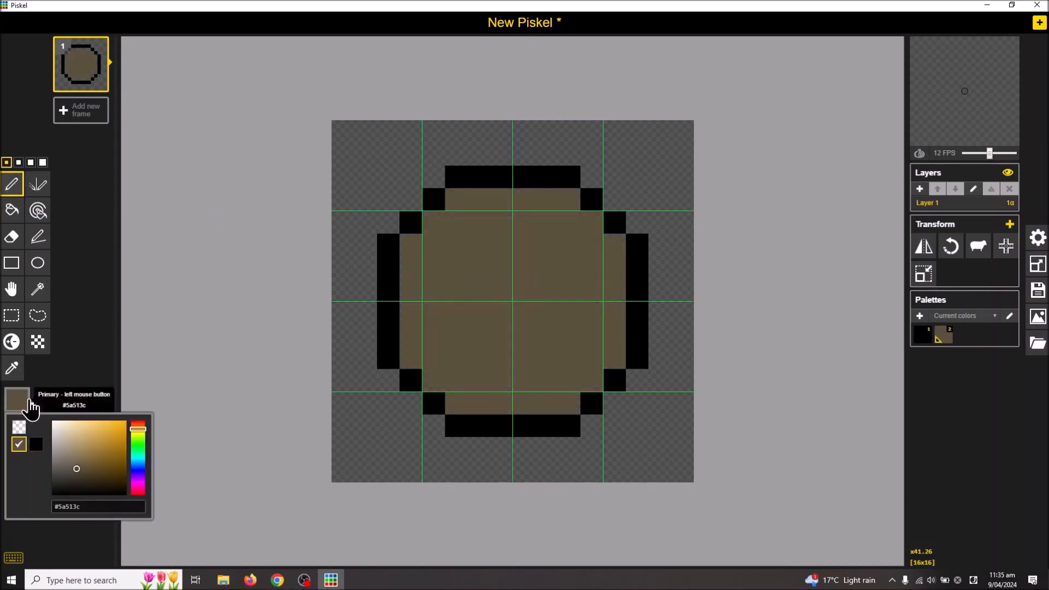
click(86, 473)
drag(85, 472, 84, 473)
click(10, 188)
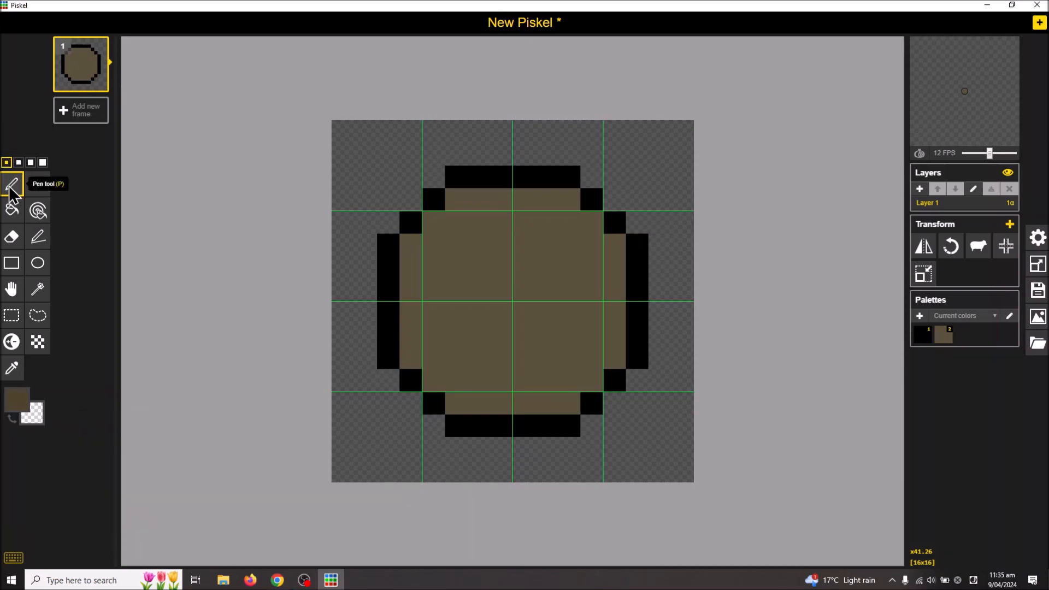
drag(433, 267, 434, 312)
drag(524, 244, 524, 335)
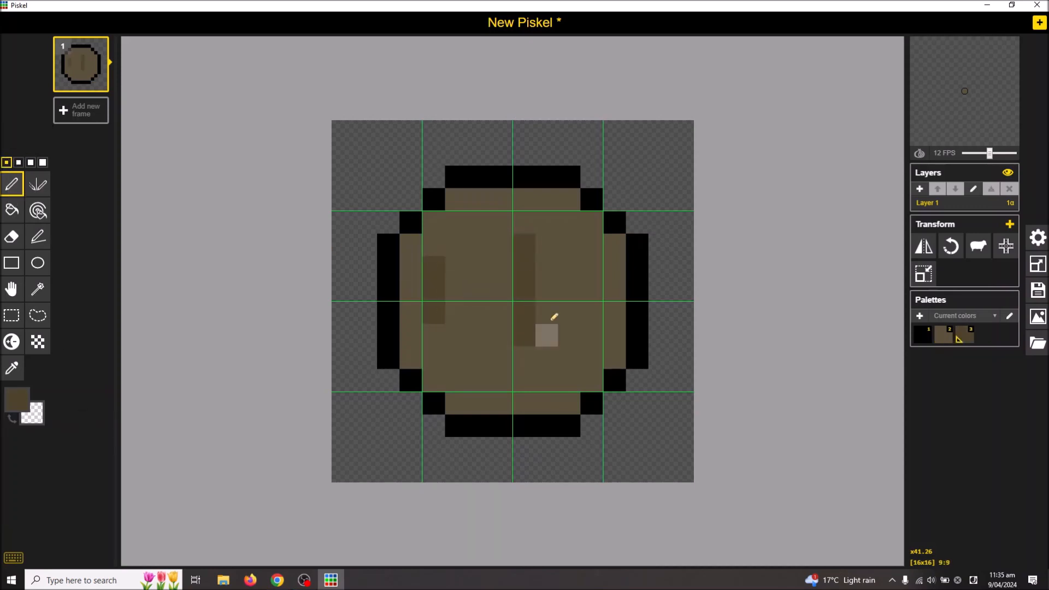
drag(592, 267, 604, 340)
drag(477, 284, 457, 427)
drag(526, 357, 569, 402)
drag(592, 356, 592, 380)
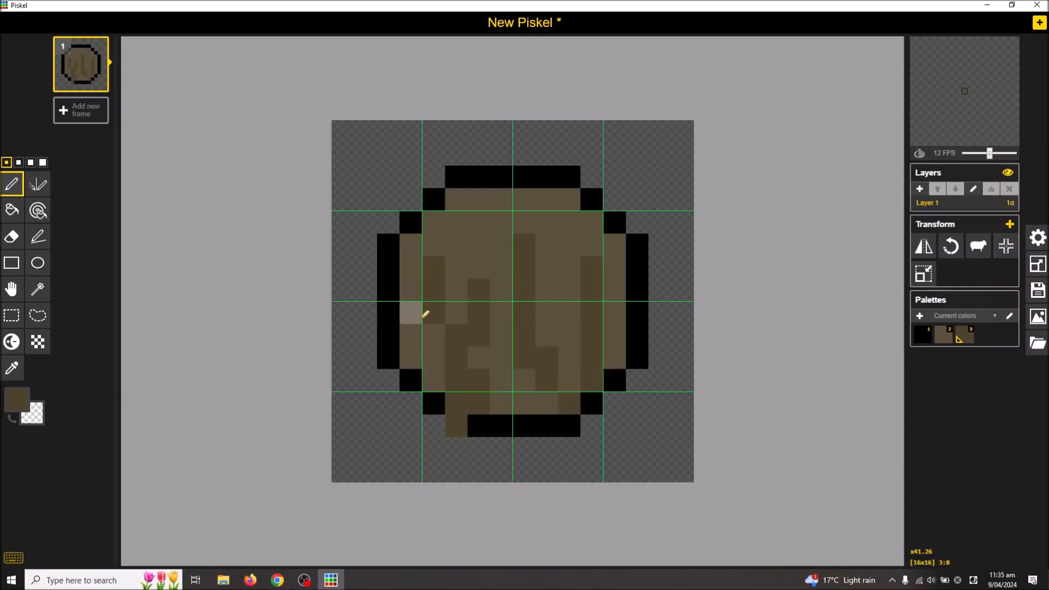
drag(412, 314, 410, 357)
drag(457, 217, 479, 266)
mouse_move(522, 223)
mouse_down()
mouse_move(569, 200)
mouse_move(592, 245)
mouse_up()
drag(497, 199, 457, 200)
drag(434, 242, 389, 245)
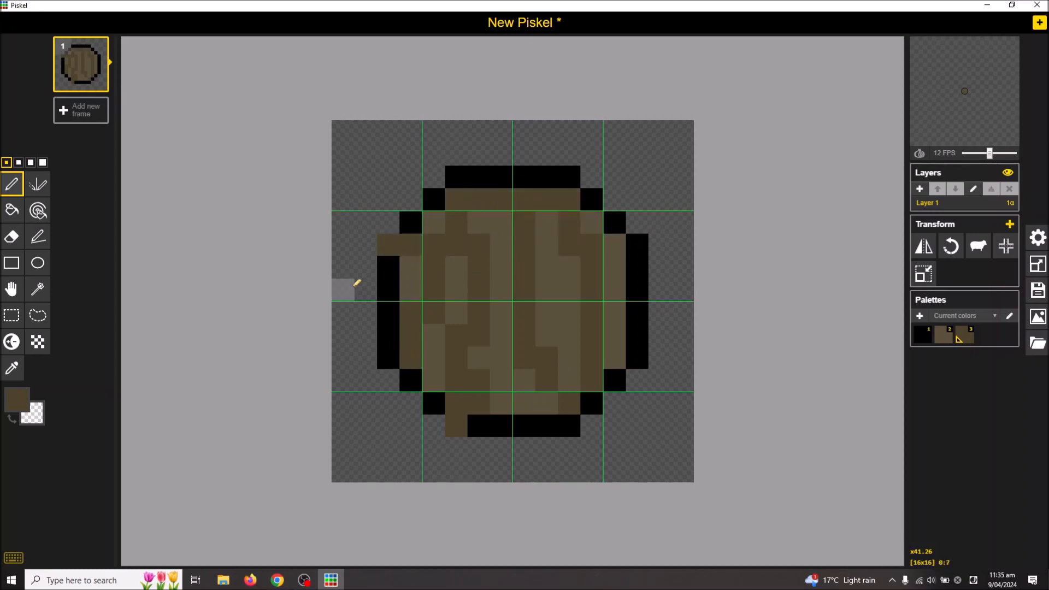
key(1)
click(457, 427)
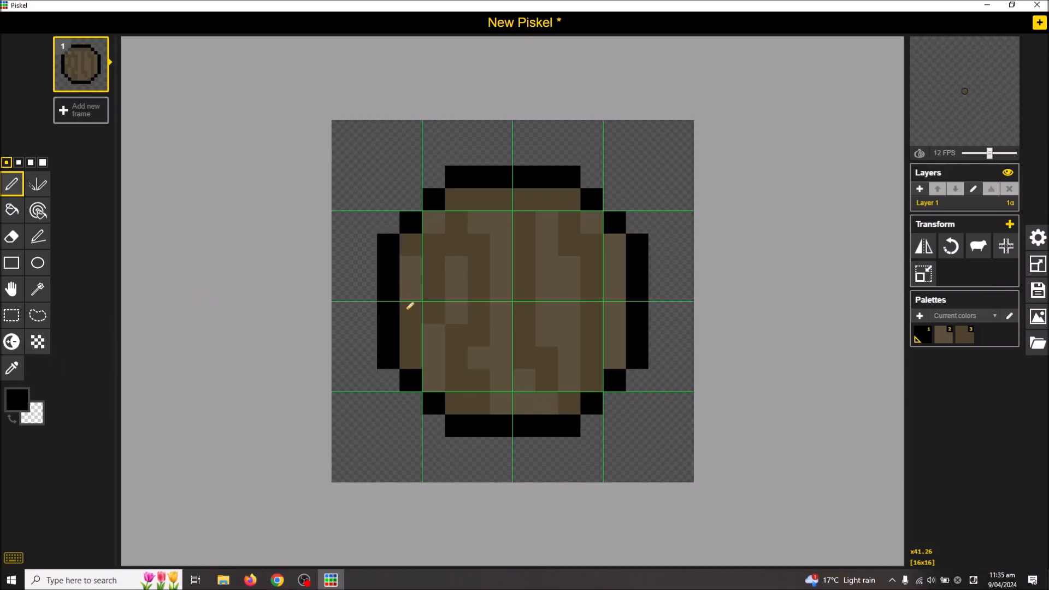
Mix a lighter brown from the base fill colour and dab scattered light patches across the circle with the Pen tool
key(2)
click(17, 399)
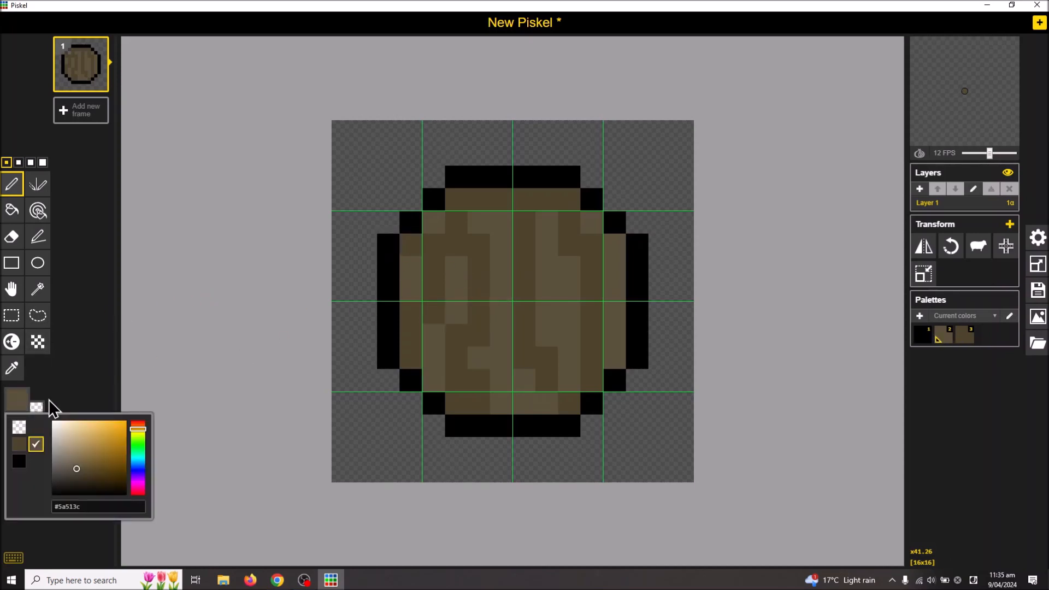
click(78, 471)
click(12, 185)
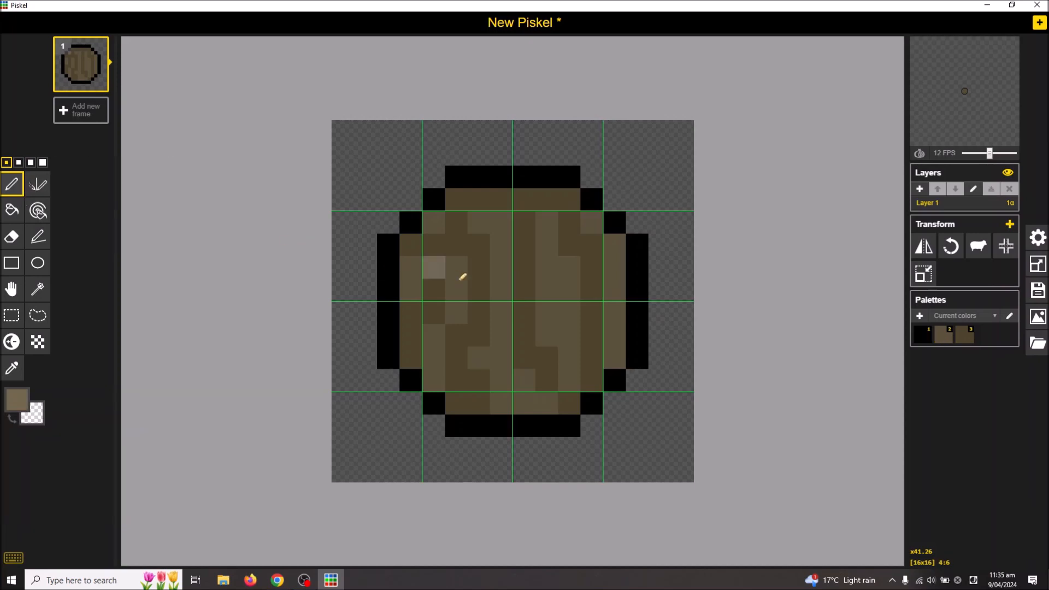
click(434, 224)
mouse_move(439, 235)
mouse_down()
mouse_move(478, 357)
mouse_move(542, 250)
mouse_move(529, 370)
mouse_move(584, 263)
mouse_move(601, 337)
mouse_up()
mouse_move(411, 284)
mouse_down()
mouse_move(475, 379)
mouse_move(479, 403)
mouse_up()
Break up the circle's streaks with scattered pixels of the base brown and the darker brown
key(2)
mouse_move(547, 321)
mouse_down()
mouse_move(453, 319)
mouse_move(428, 283)
mouse_move(503, 352)
mouse_move(516, 286)
mouse_move(452, 368)
mouse_move(489, 266)
mouse_up()
key(3)
mouse_move(479, 313)
mouse_down()
mouse_move(460, 333)
mouse_move(434, 380)
mouse_up()
drag(501, 267, 569, 381)
drag(569, 267, 592, 313)
drag(607, 362, 592, 336)
drag(436, 265, 412, 338)
Dab alternating base brown pixels into the dark top row of the circle's fill
key(2)
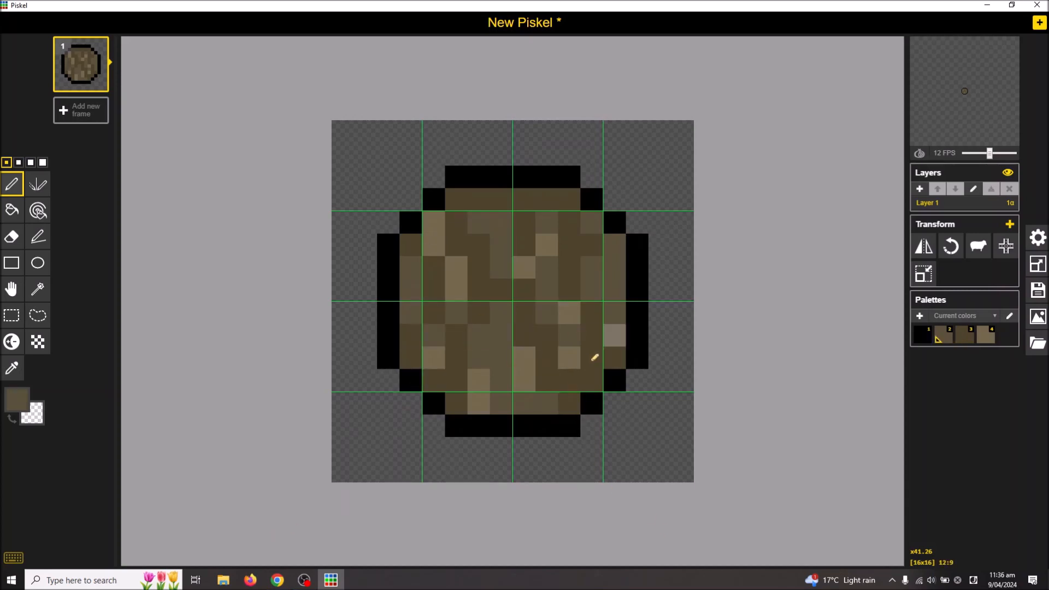
scroll(603, 380, up, 2)
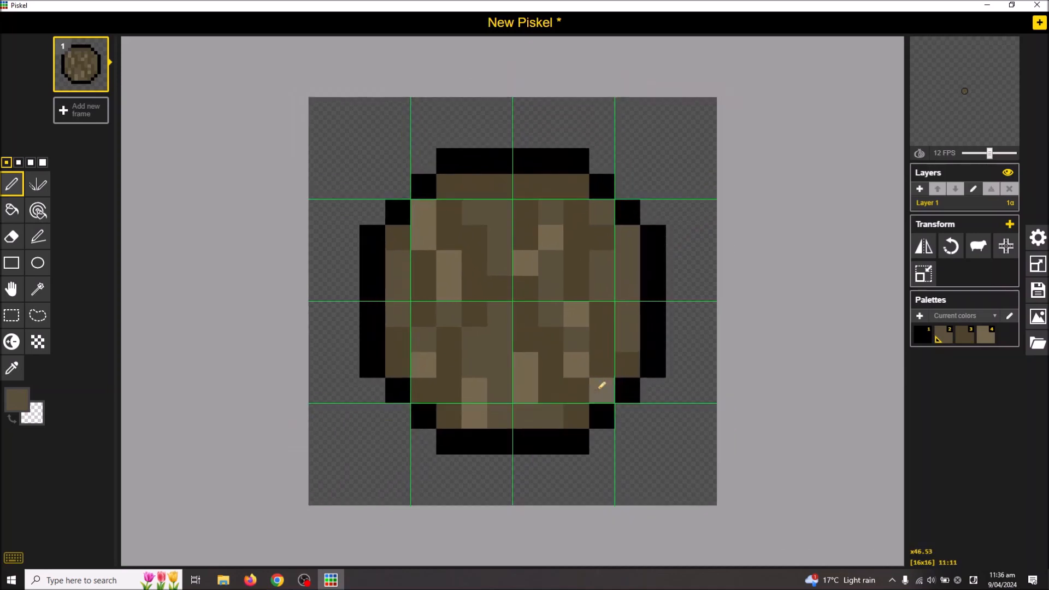
scroll(603, 383, up, 1)
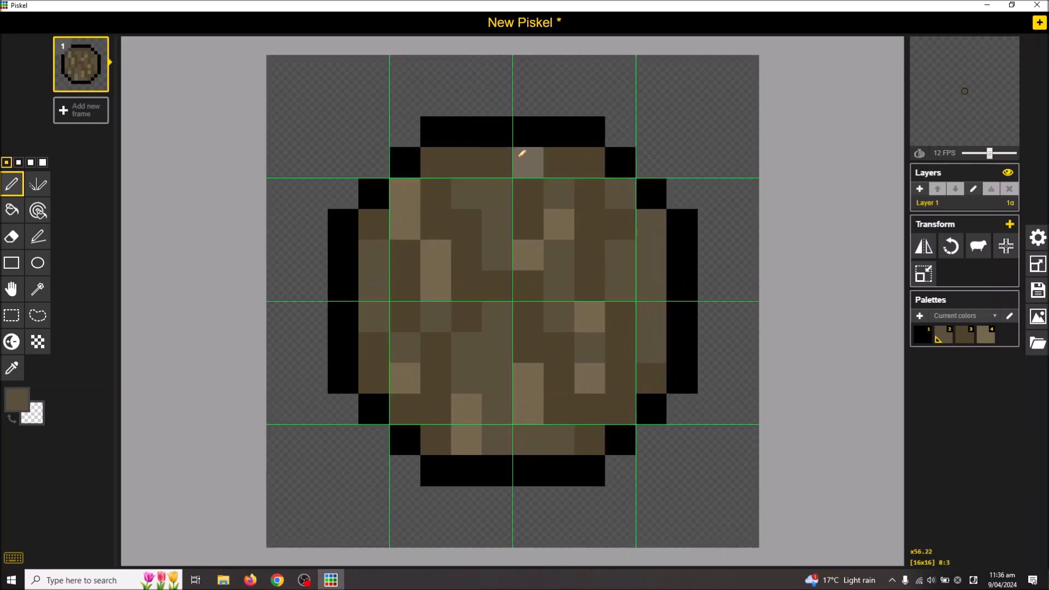
click(561, 162)
click(492, 163)
click(437, 163)
Add single light brown pixels in the upper left and lower right of the circle's fill
click(466, 193)
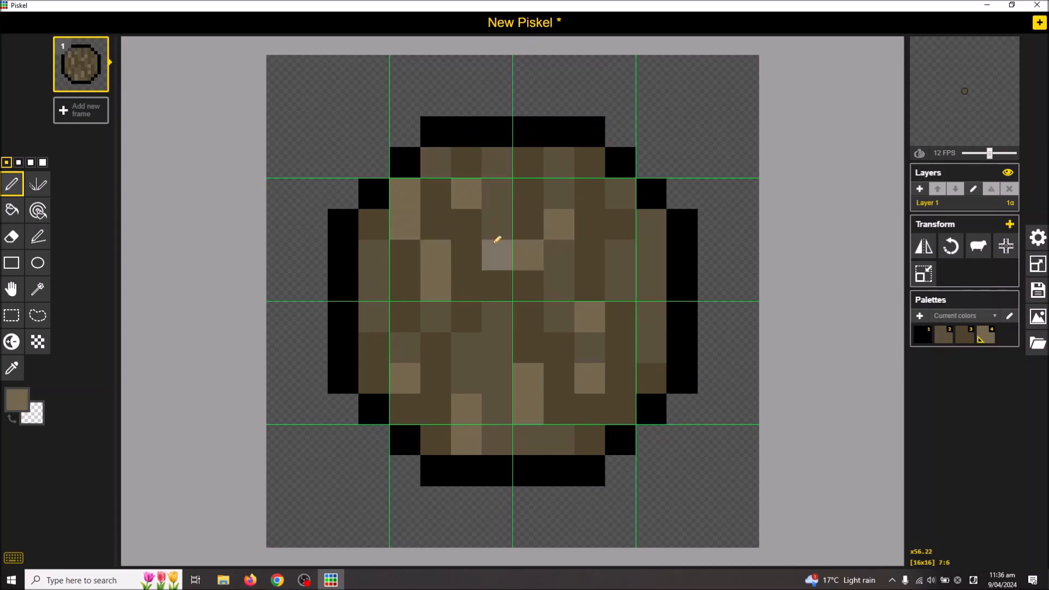
click(467, 255)
click(620, 379)
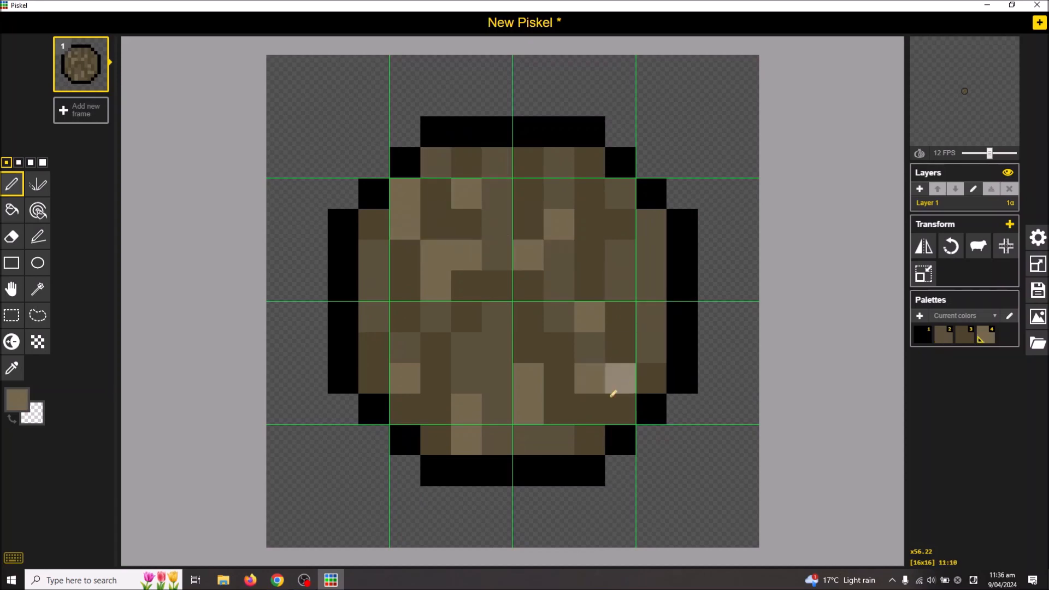
click(601, 429)
Dab base brown pixels into the remaining dark patches and add two light brown pixels along the fill's right edge
key(2)
click(611, 406)
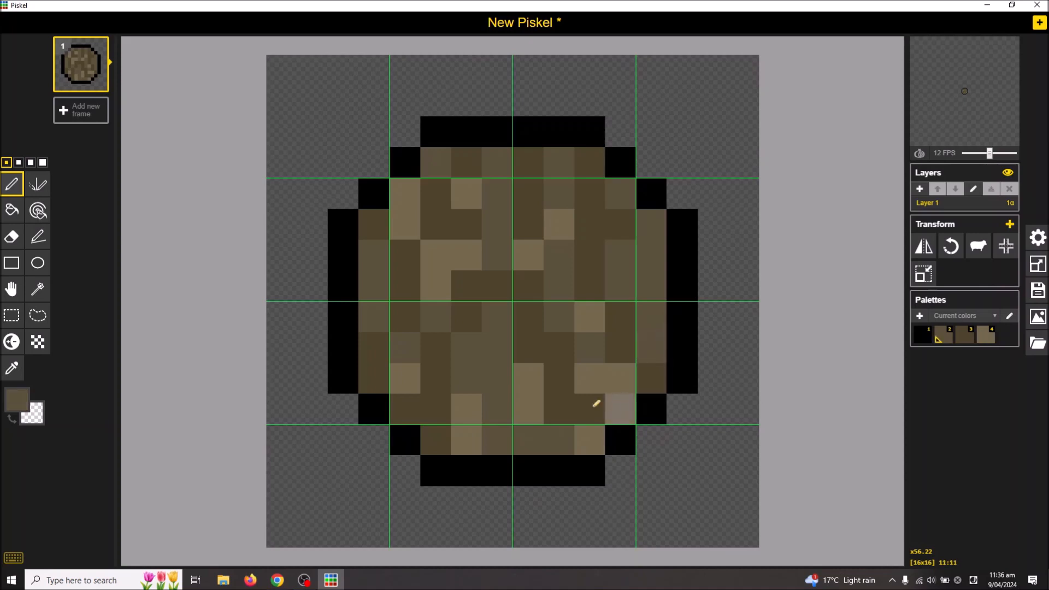
click(434, 405)
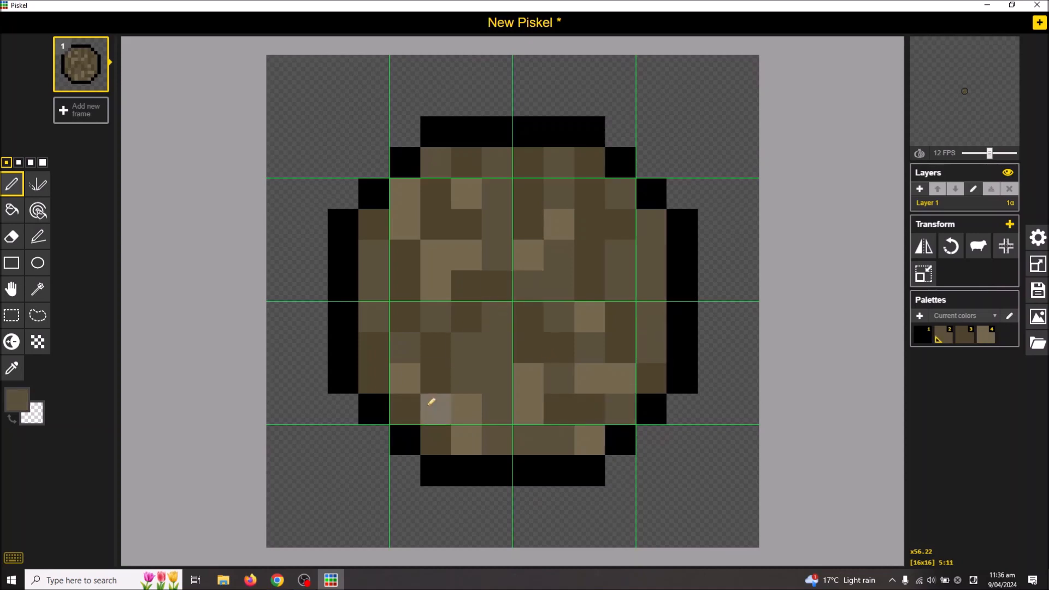
scroll(525, 246, down, 1)
scroll(526, 257, up, 2)
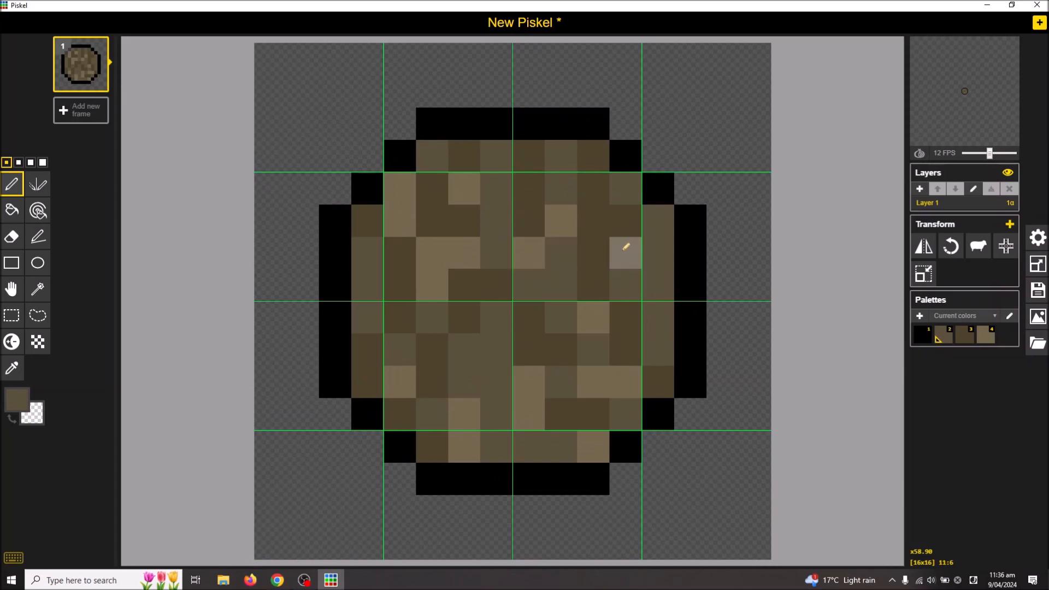
key(4)
drag(656, 259, 655, 273)
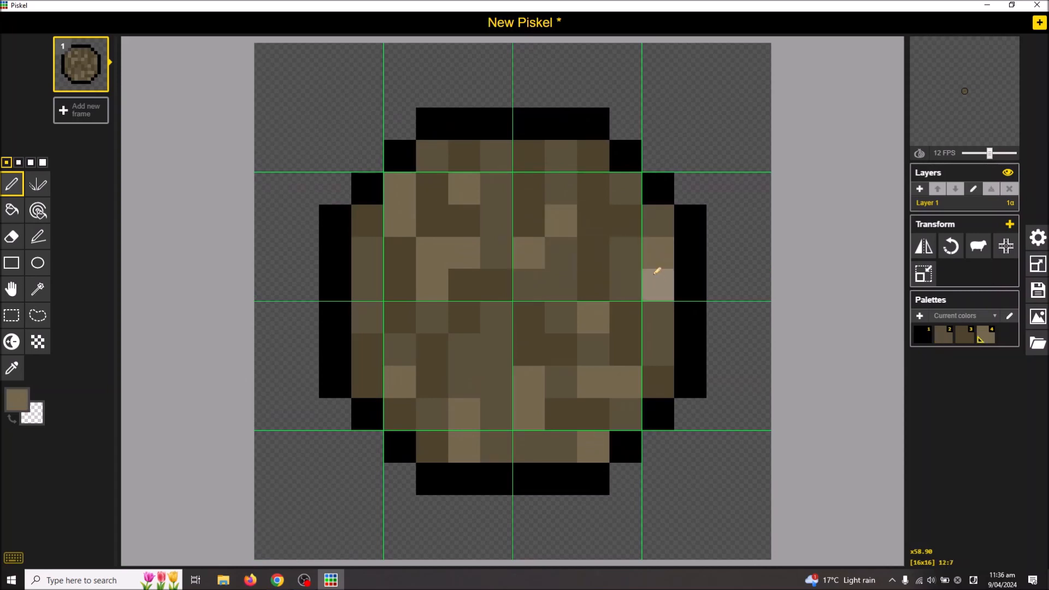
scroll(338, 223, up, 3)
scroll(356, 220, down, 3)
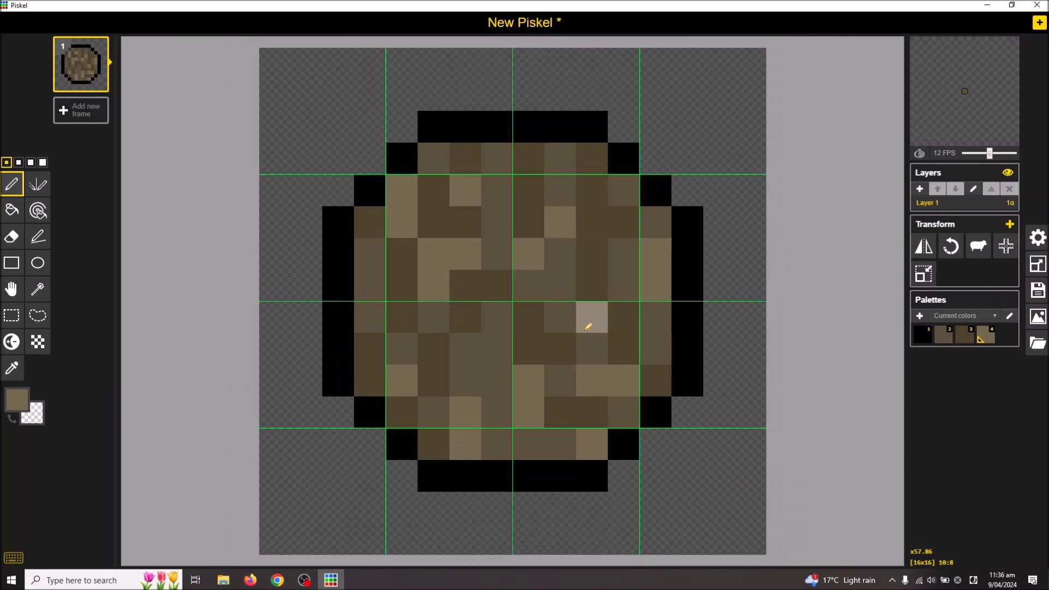
scroll(462, 382, down, 6)
scroll(462, 432, up, 8)
scroll(405, 525, down, 5)
Try a light brown ellipse about 4 pixels wide below the circle's lower left and undo it
click(37, 263)
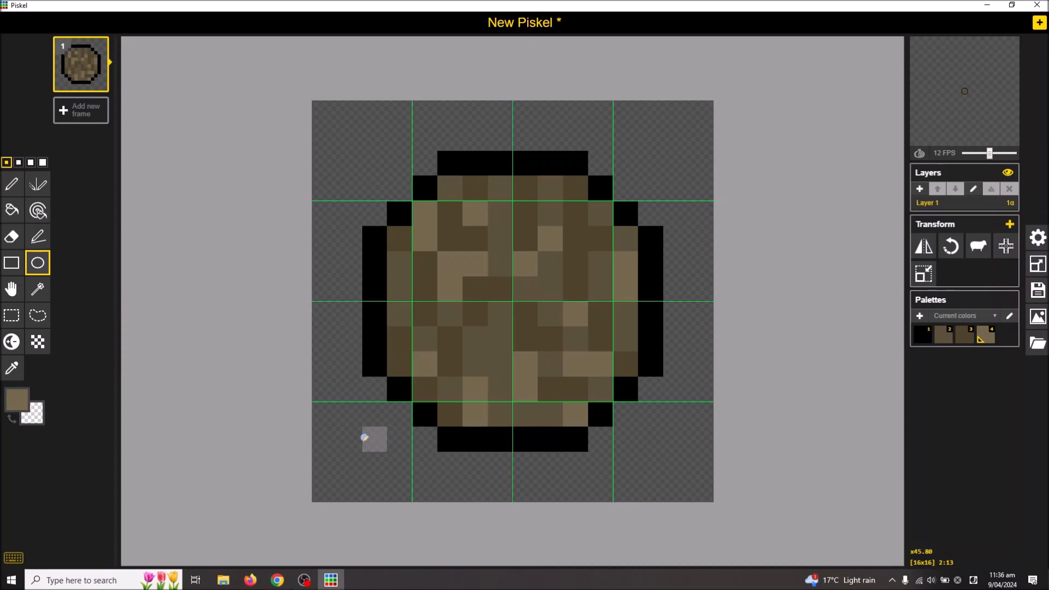
drag(364, 437, 442, 502)
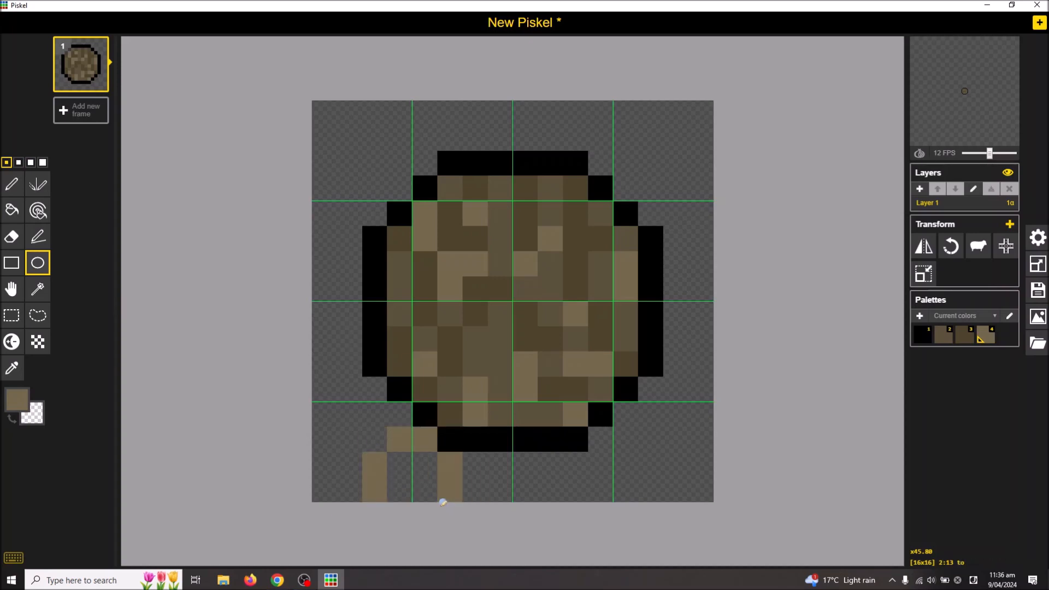
key(ctrl+z)
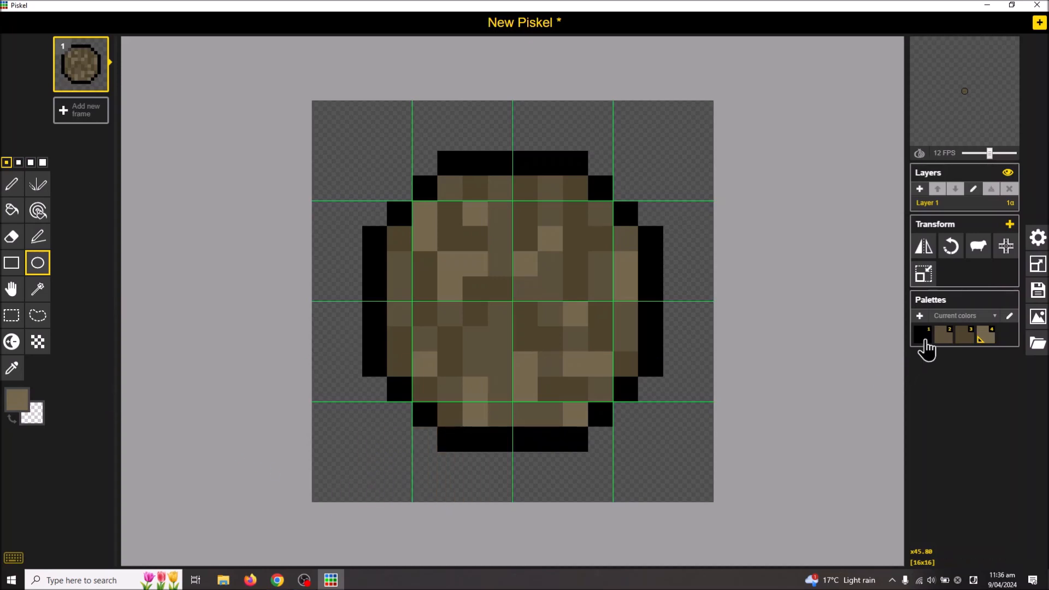
Add a layer, draw a black half-ellipse about 5 pixels wide beneath the circle's left half, and undo a second one beside it
click(920, 189)
drag(402, 437, 506, 506)
drag(534, 435, 639, 508)
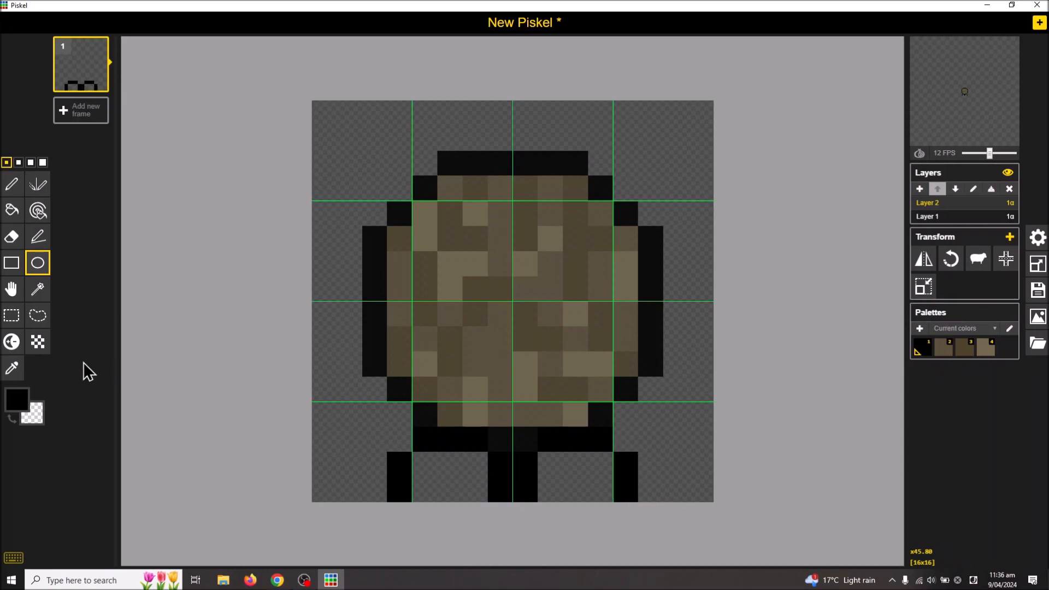
key(ctrl+z)
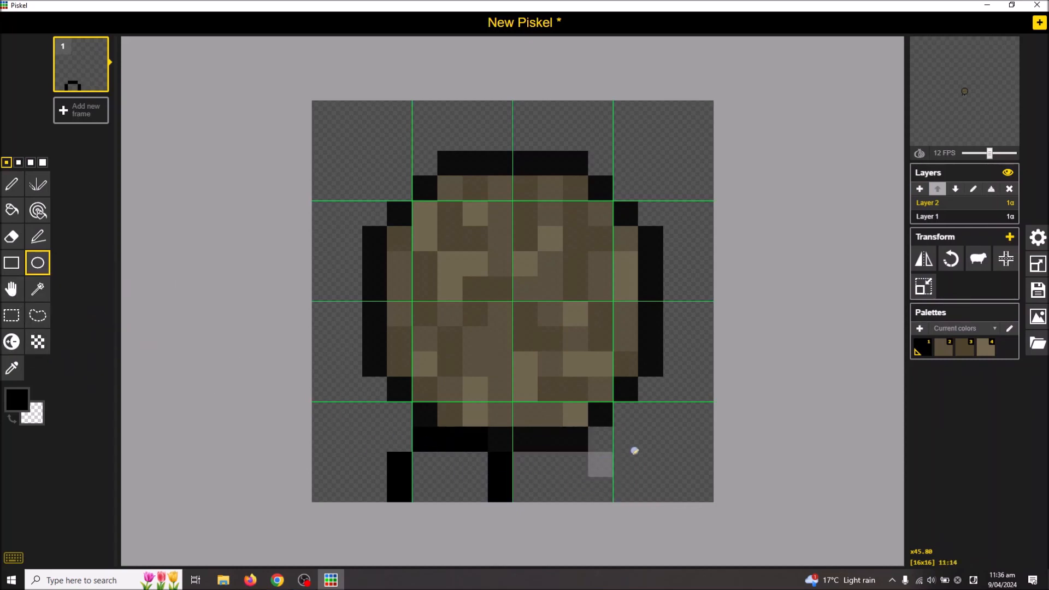
Add another layer with a matching black half-ellipse sharing the first one's inner edge, and open the drawing in a separate preview window
click(921, 191)
drag(499, 430, 610, 503)
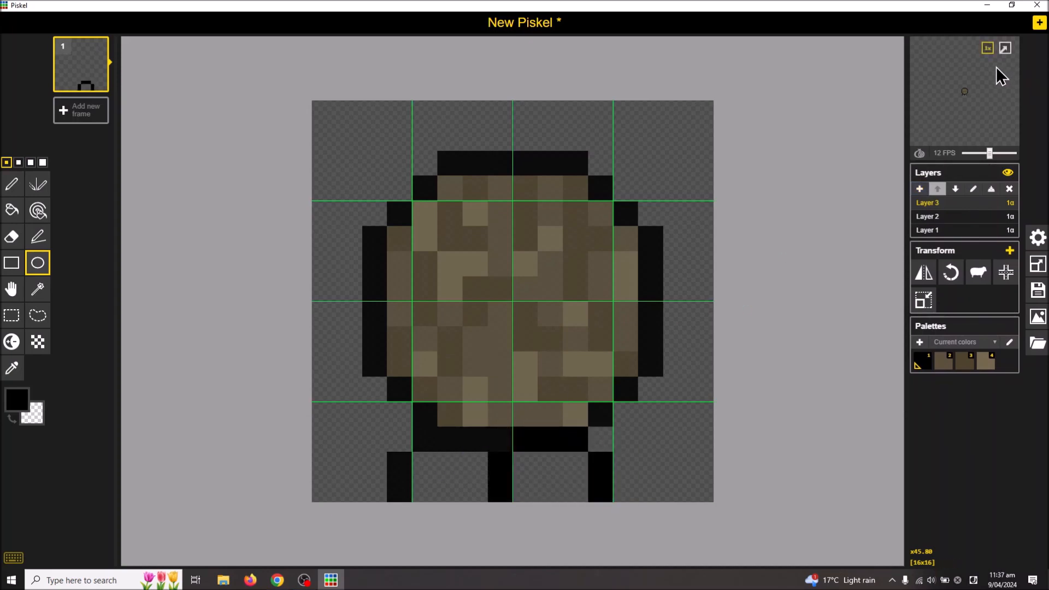
click(1005, 50)
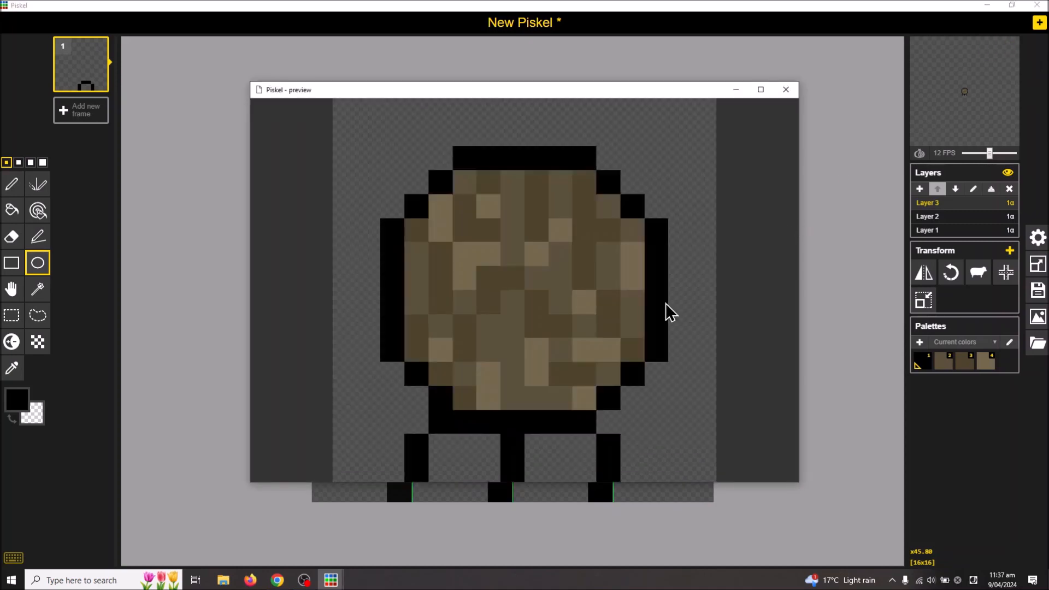
Shift the second black half-ellipse beneath the circle one pixel right on Layer 3 and check the drawing in a separate preview window
click(786, 89)
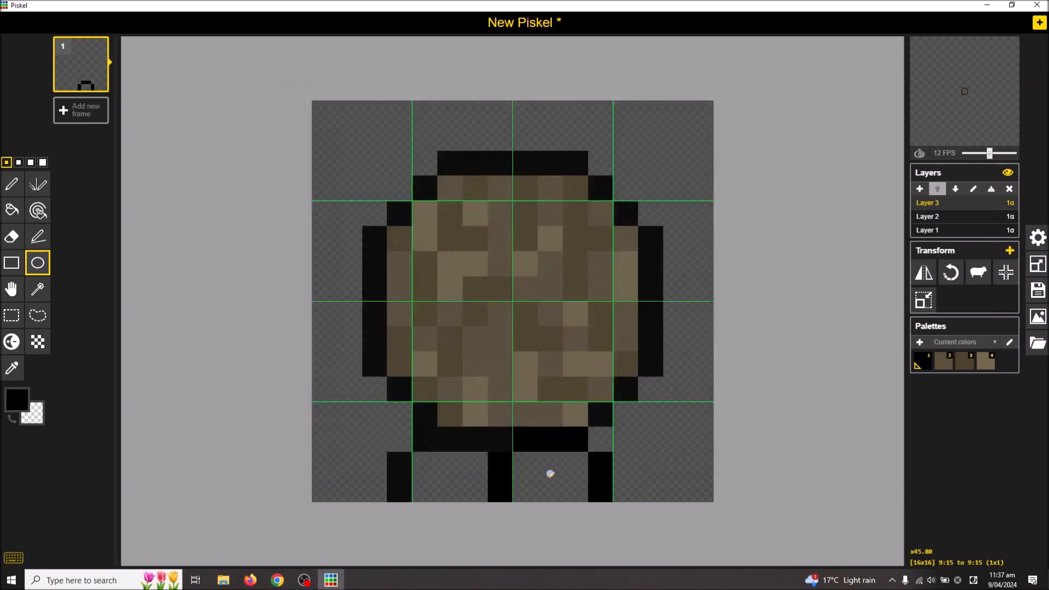
drag(589, 480, 604, 480)
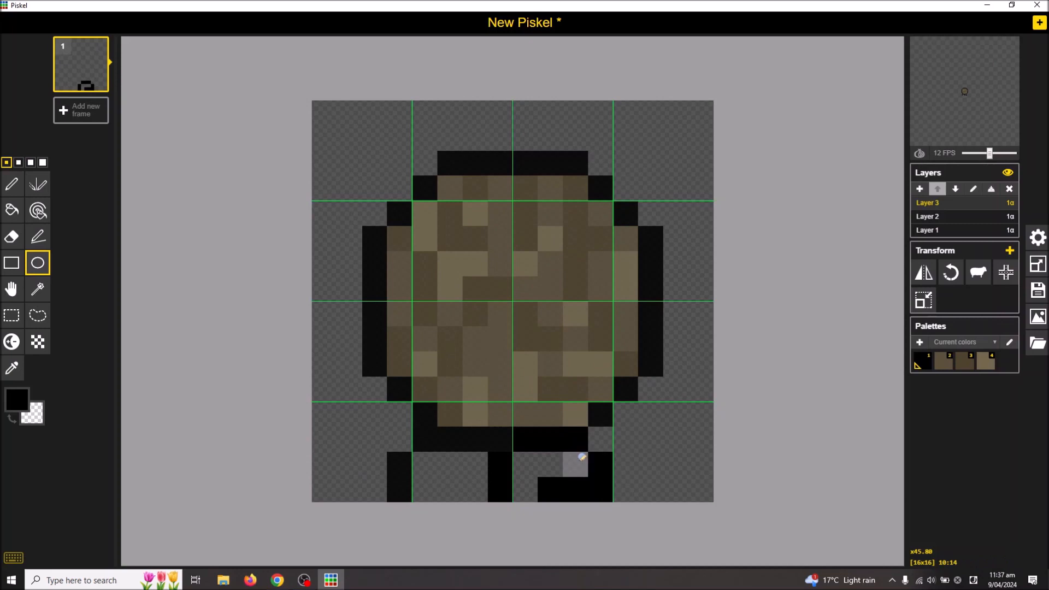
key(ctrl+z)
click(19, 295)
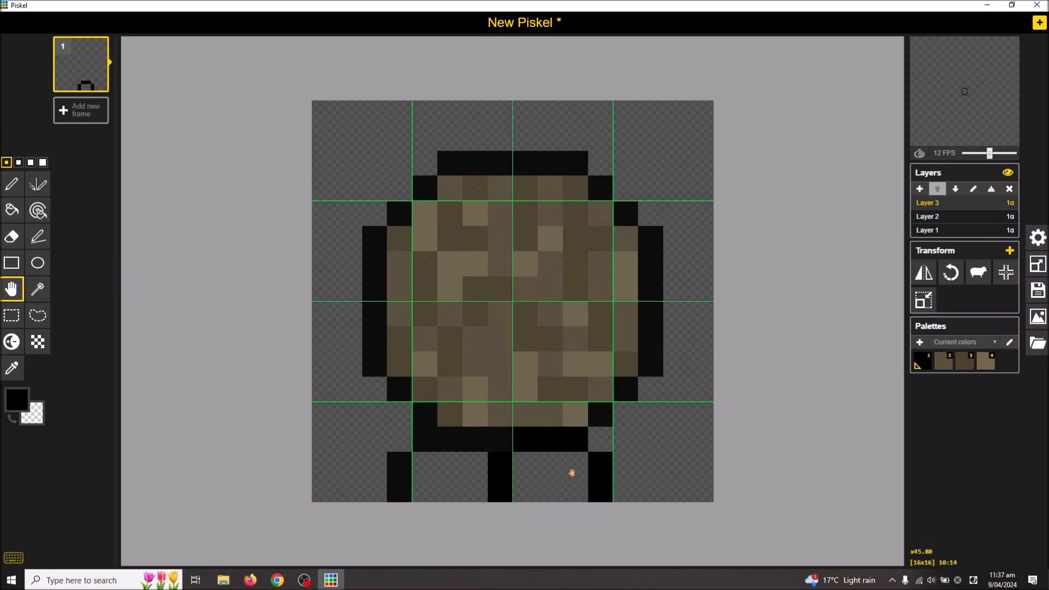
drag(569, 473, 601, 474)
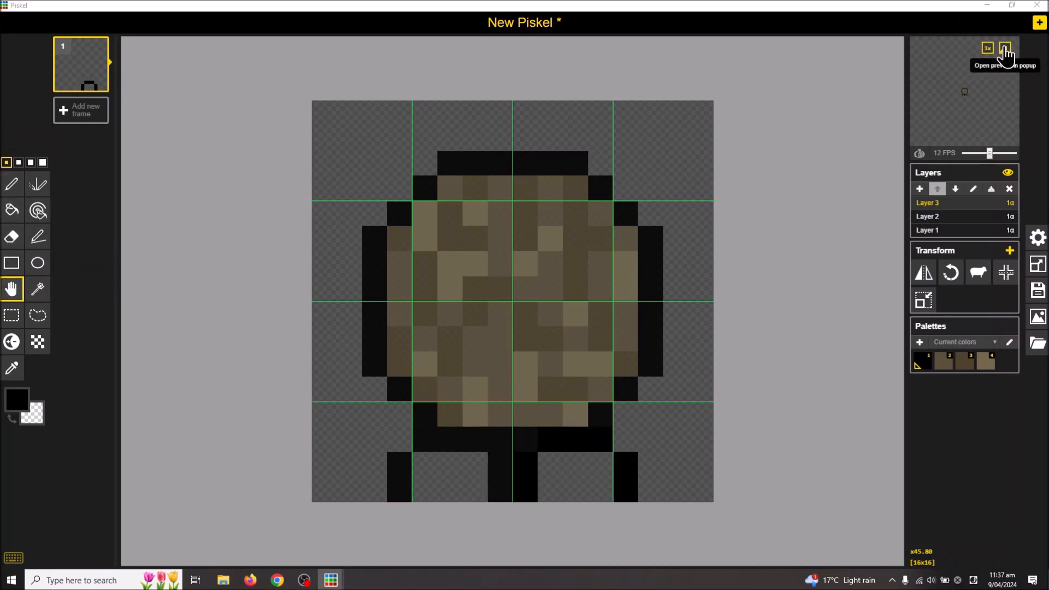
click(1006, 48)
click(776, 96)
Fill the interiors of both black half-ellipses with white on their own layers and check the drawing in a separate preview window
click(23, 412)
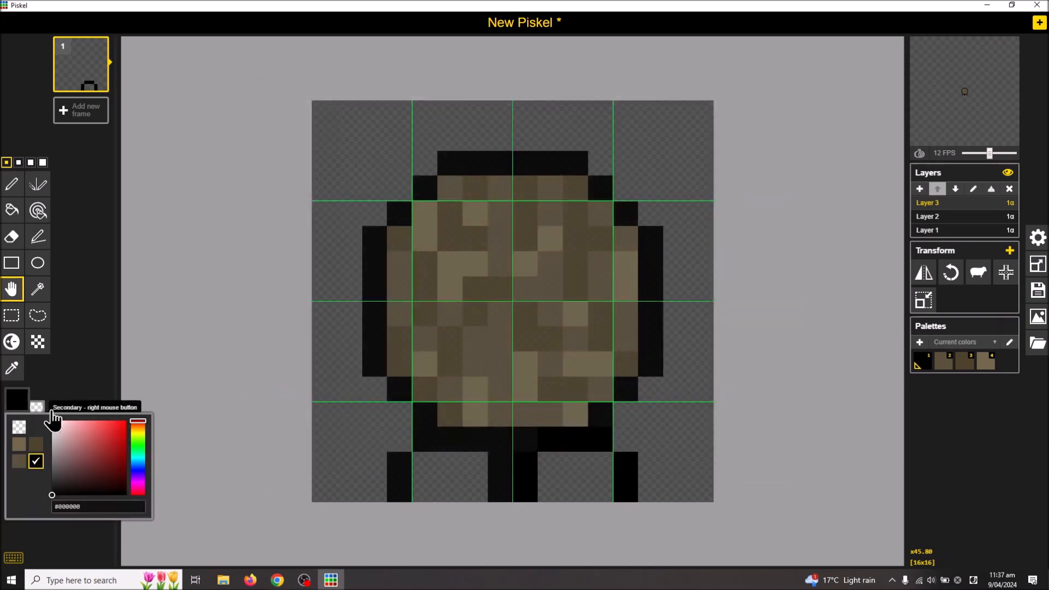
drag(59, 451, 53, 423)
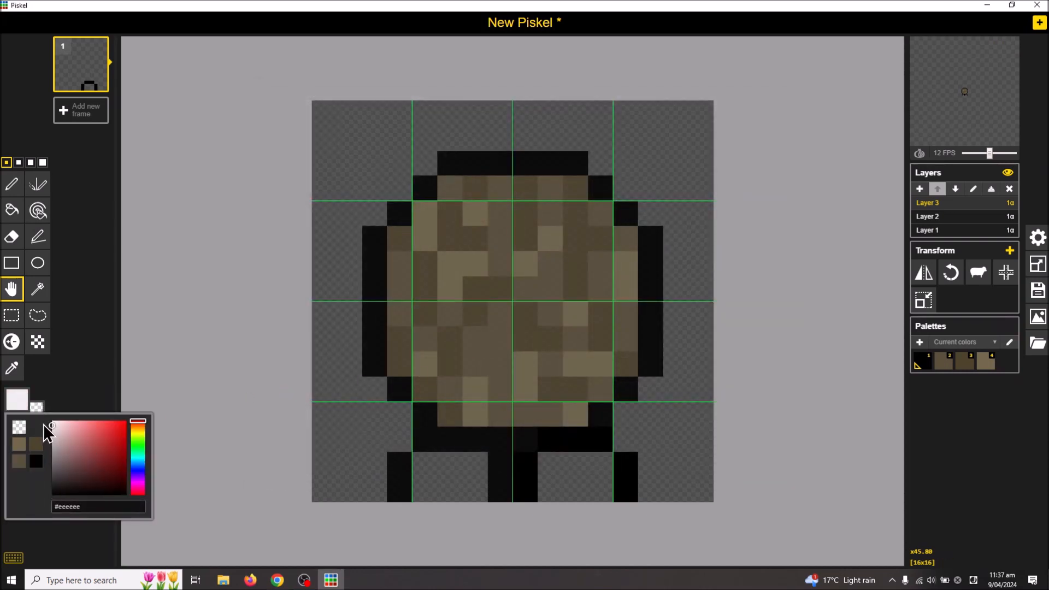
click(12, 210)
click(425, 475)
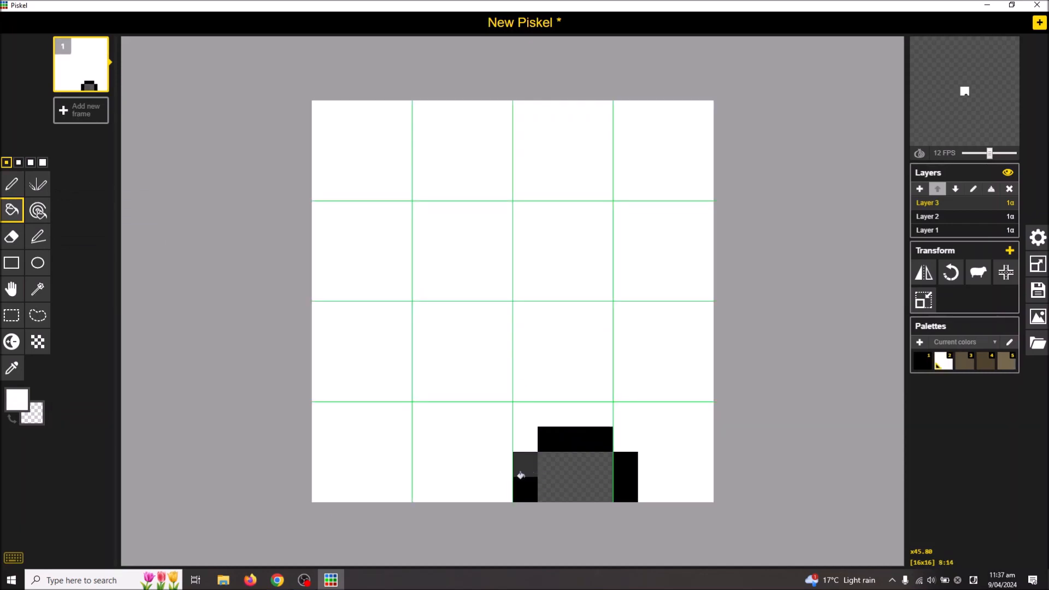
key(ctrl+z)
click(601, 464)
click(945, 217)
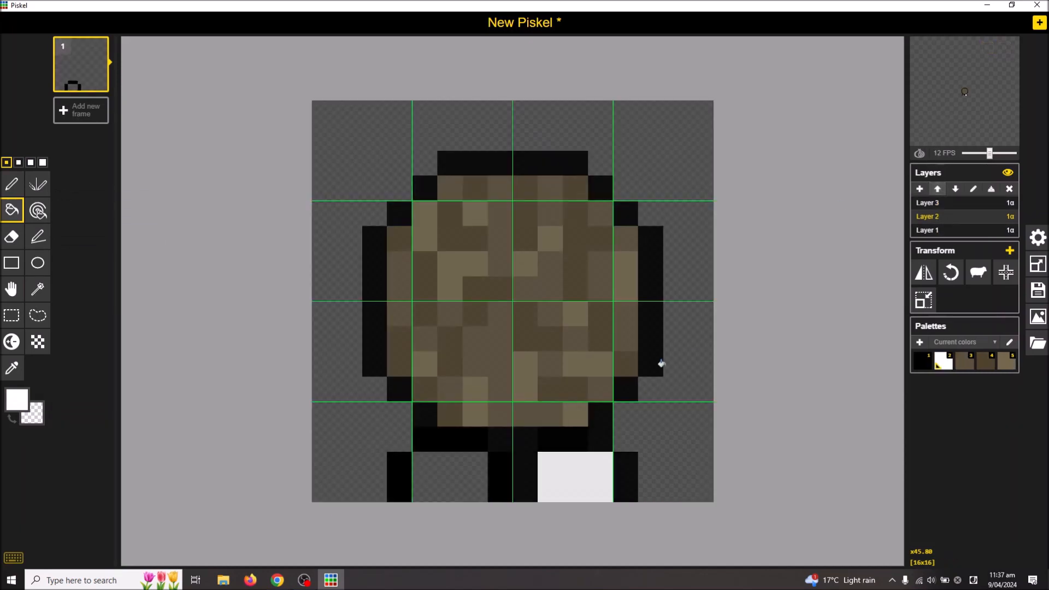
click(447, 476)
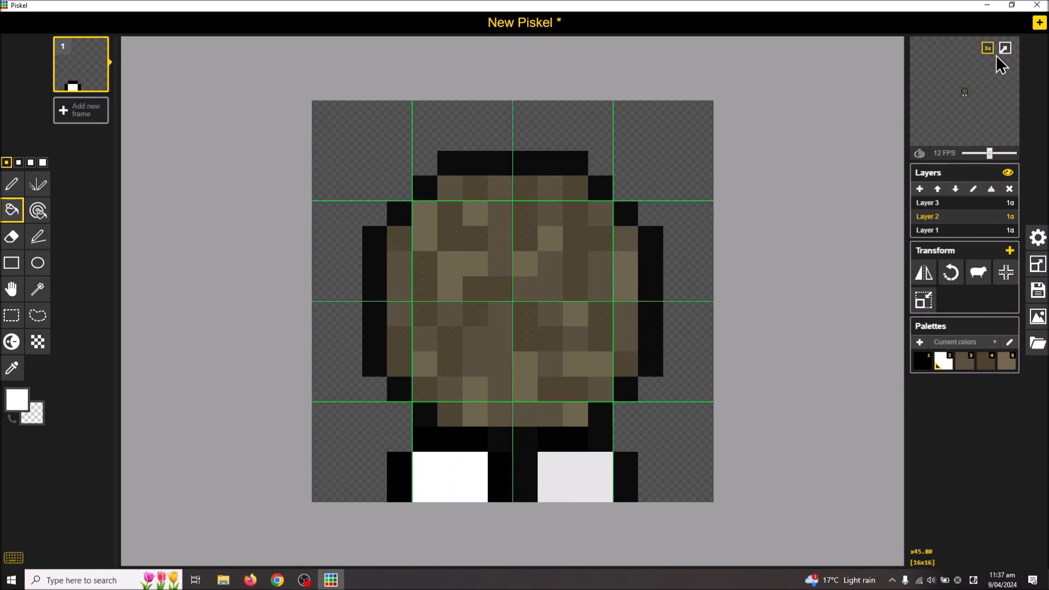
click(1004, 49)
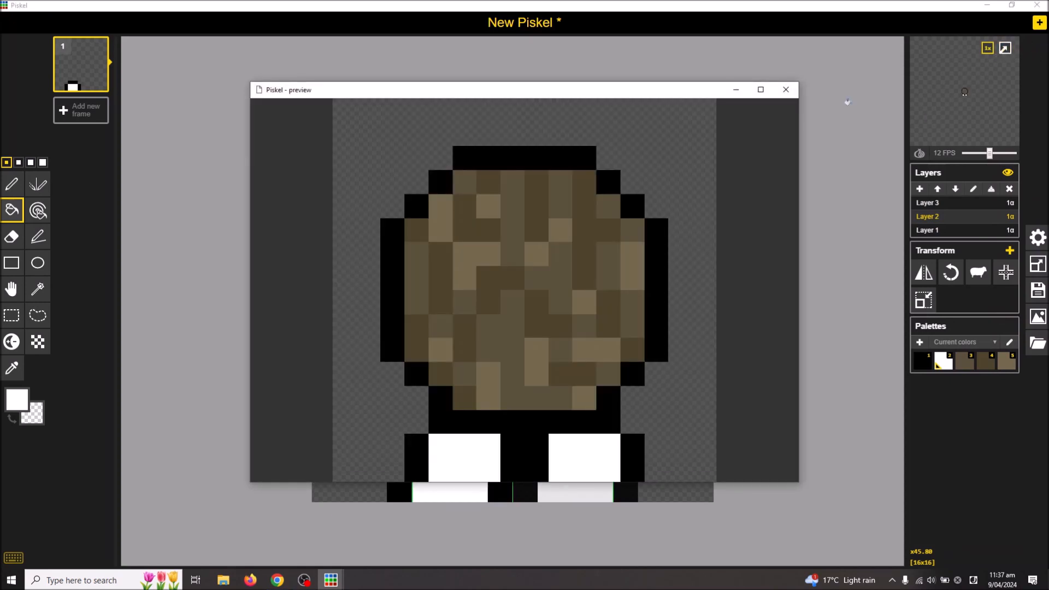
click(787, 91)
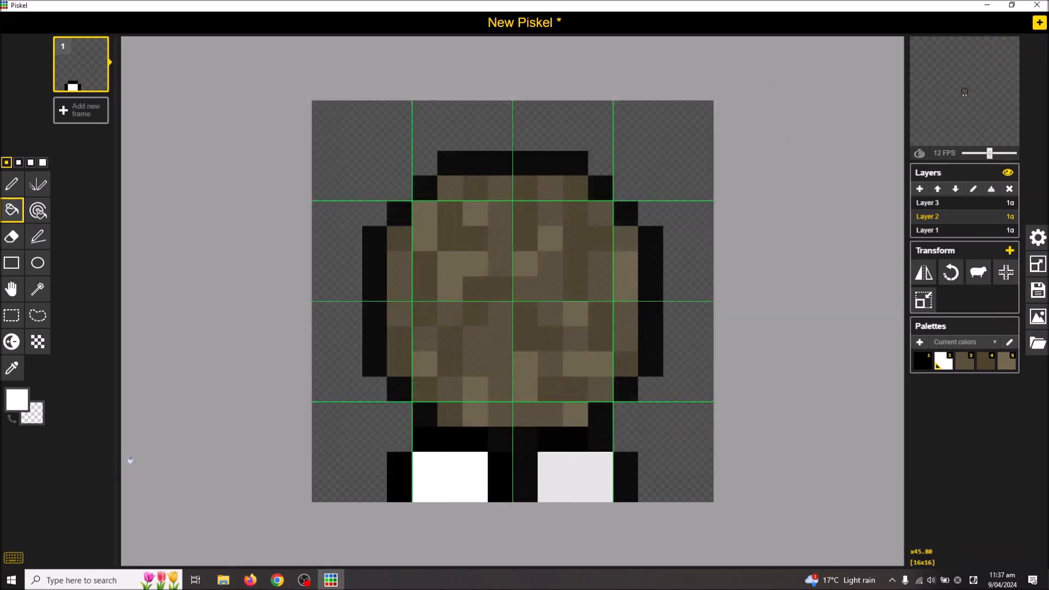
Erase the white-filled shapes and their black side edges beneath the circle on Layer 2 and Layer 3
click(14, 185)
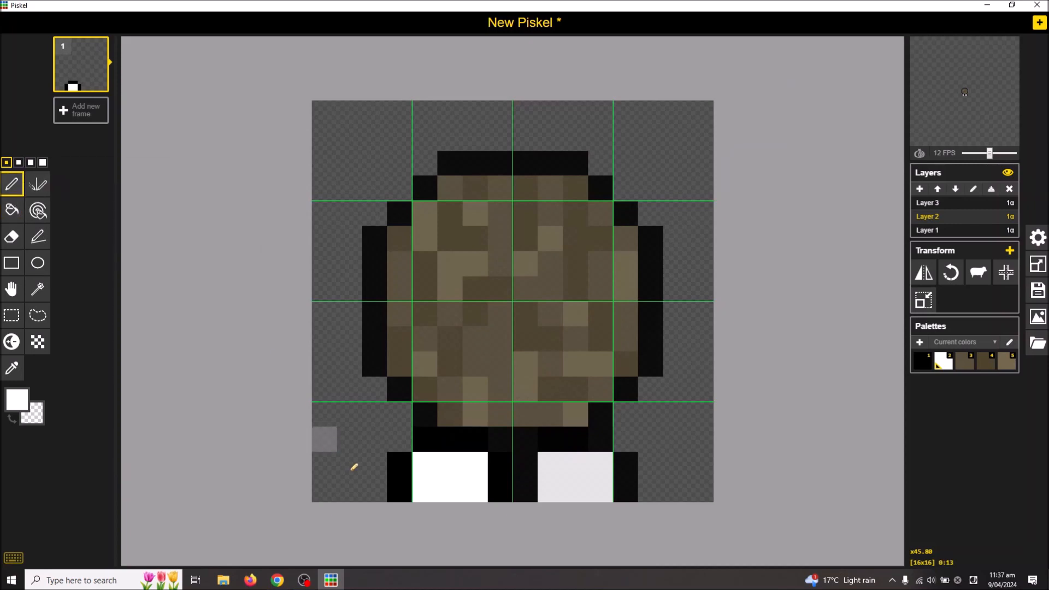
drag(347, 468, 671, 492)
mouse_move(367, 487)
mouse_down()
mouse_move(501, 466)
mouse_move(452, 470)
mouse_move(380, 433)
mouse_up()
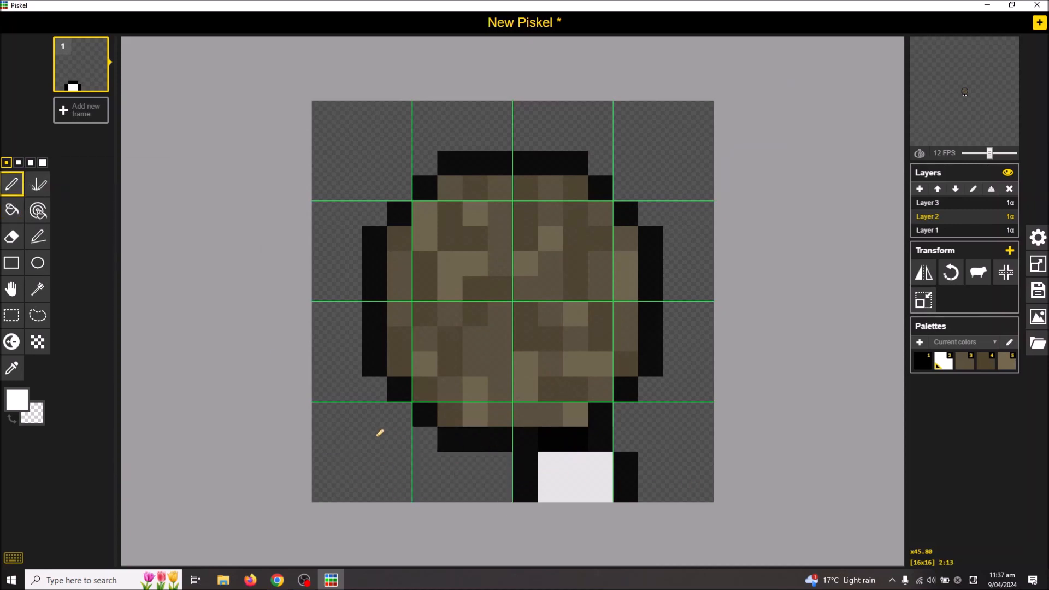
click(936, 206)
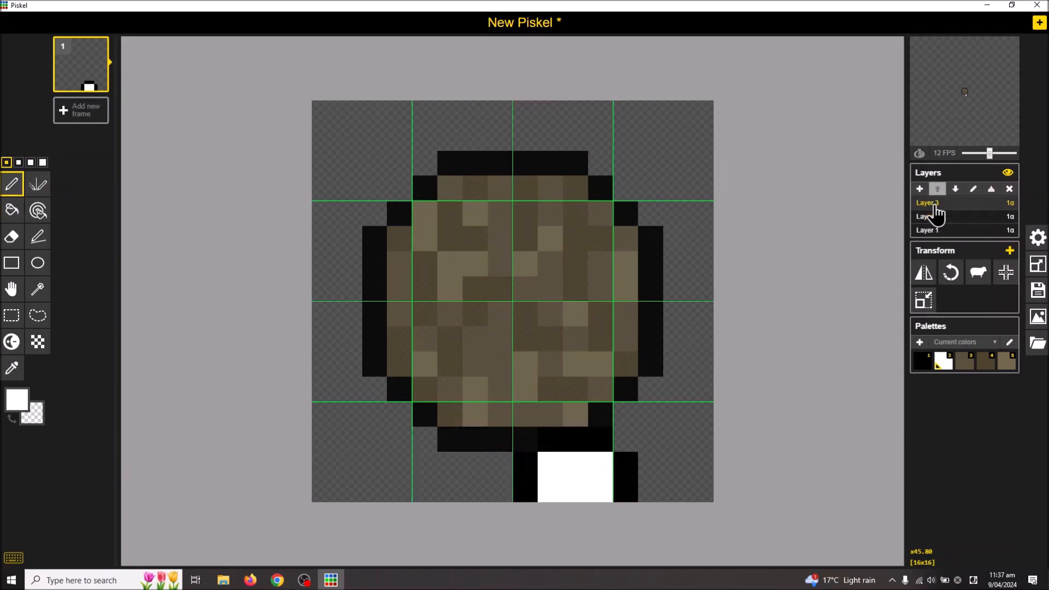
mouse_move(623, 437)
mouse_down()
mouse_move(598, 456)
mouse_move(639, 466)
mouse_move(655, 496)
mouse_up()
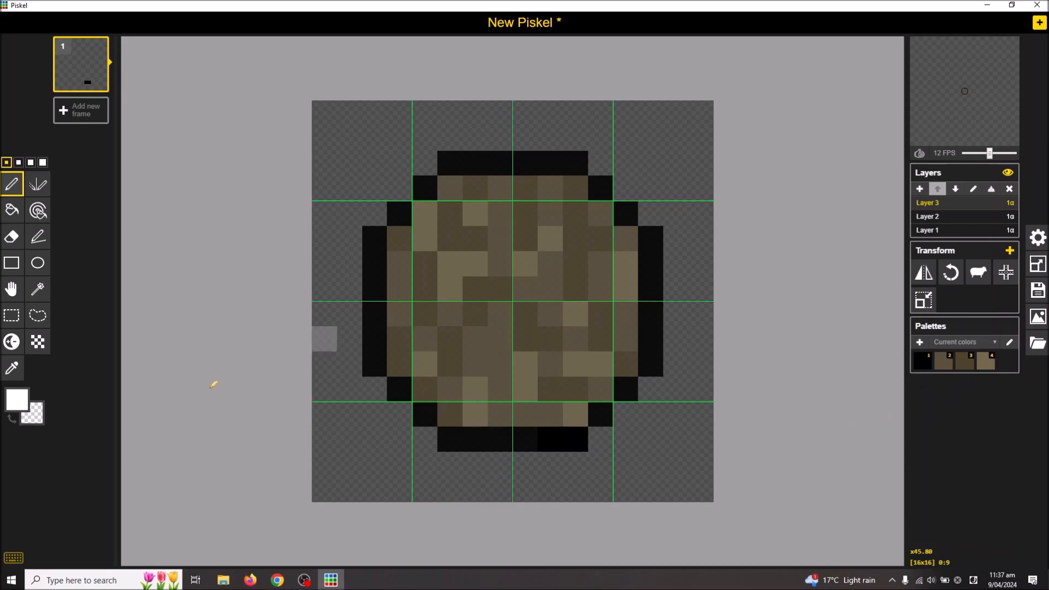
On Layer 3, paint a 2x2 base brown leg beneath the circle's right half and add black edges two pixels tall on both sides
click(940, 362)
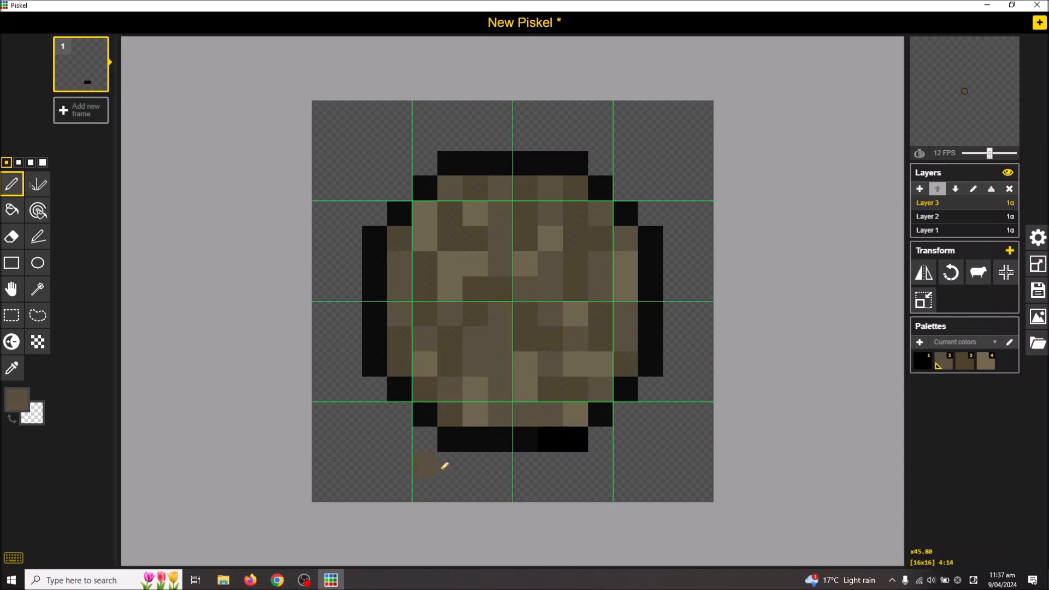
right_click(506, 460)
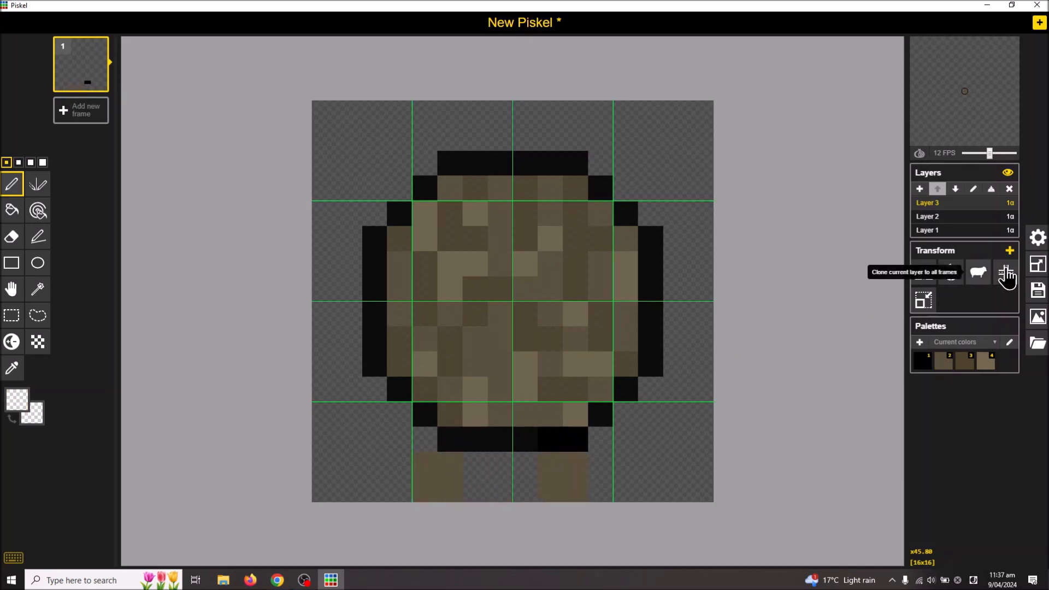
click(494, 442)
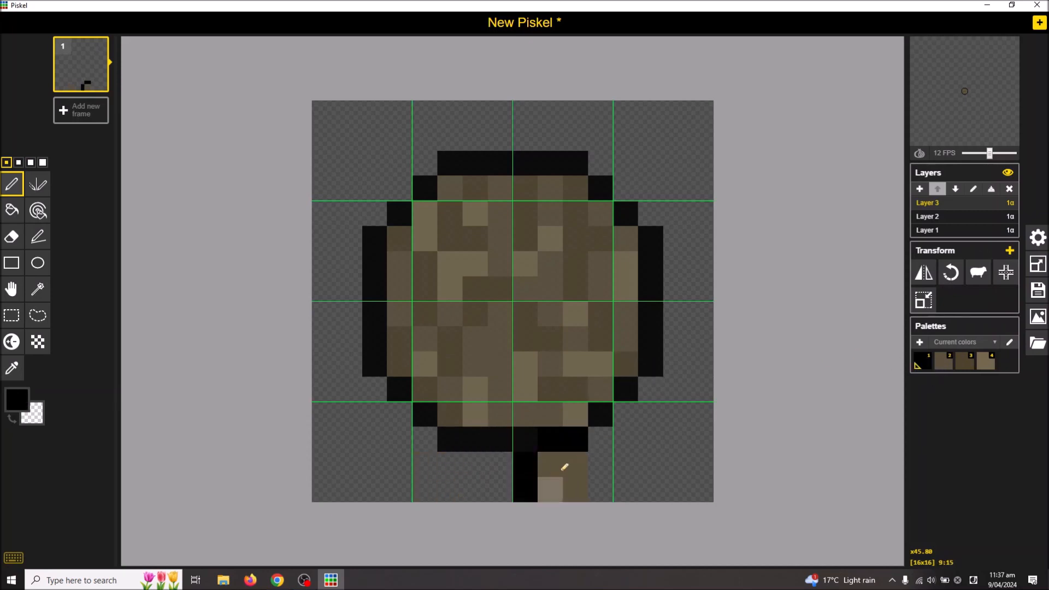
drag(601, 464, 606, 481)
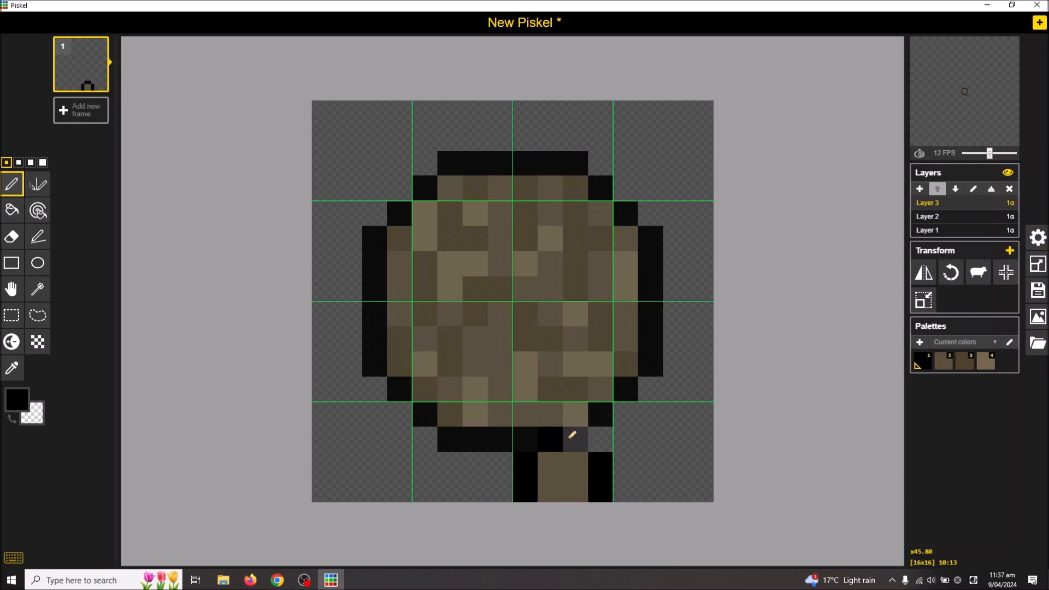
On Layer 2, draw a matching black leg outline beneath the circle's left half, two pixels wide inside with a one-pixel gap between the legs
click(957, 218)
mouse_move(499, 440)
mouse_down()
mouse_move(441, 449)
mouse_move(467, 446)
mouse_move(476, 491)
mouse_up()
drag(400, 463, 400, 490)
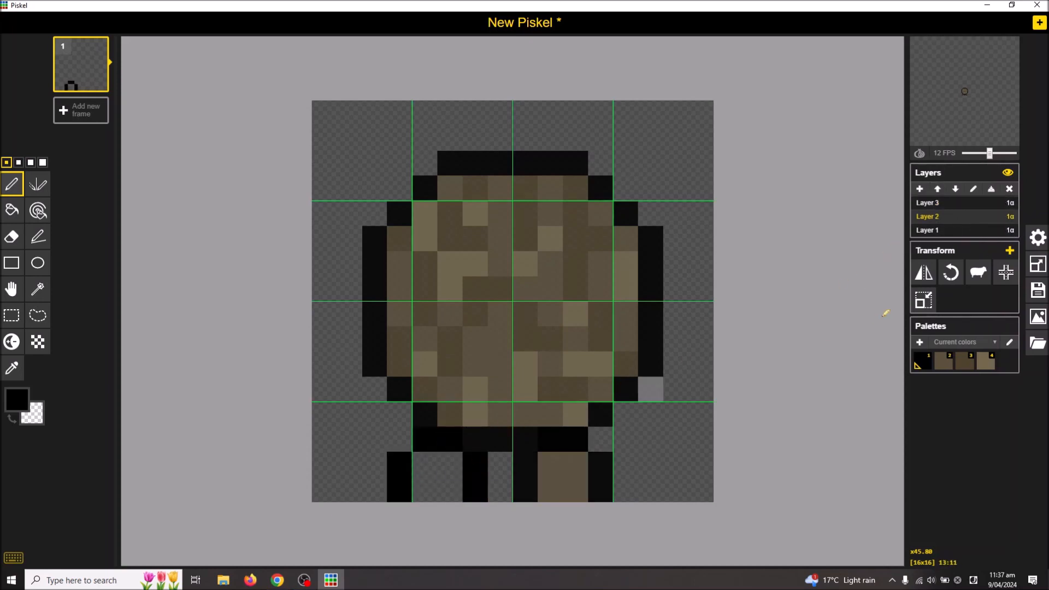
Fill the left leg's 2x2 interior with the base brown and check the drawing in a separate preview window
click(984, 362)
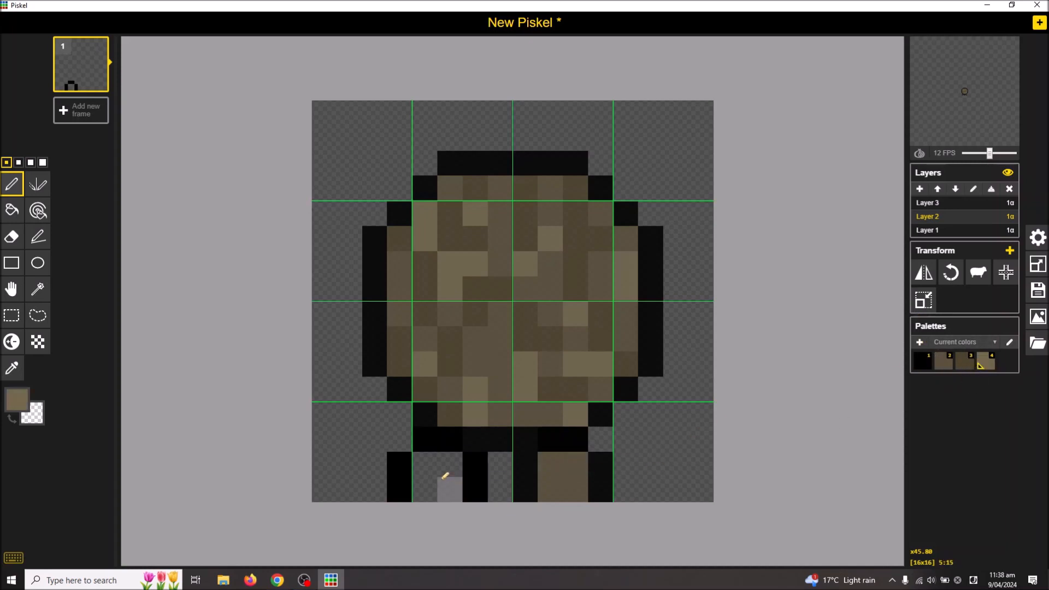
drag(449, 488, 428, 477)
click(427, 480)
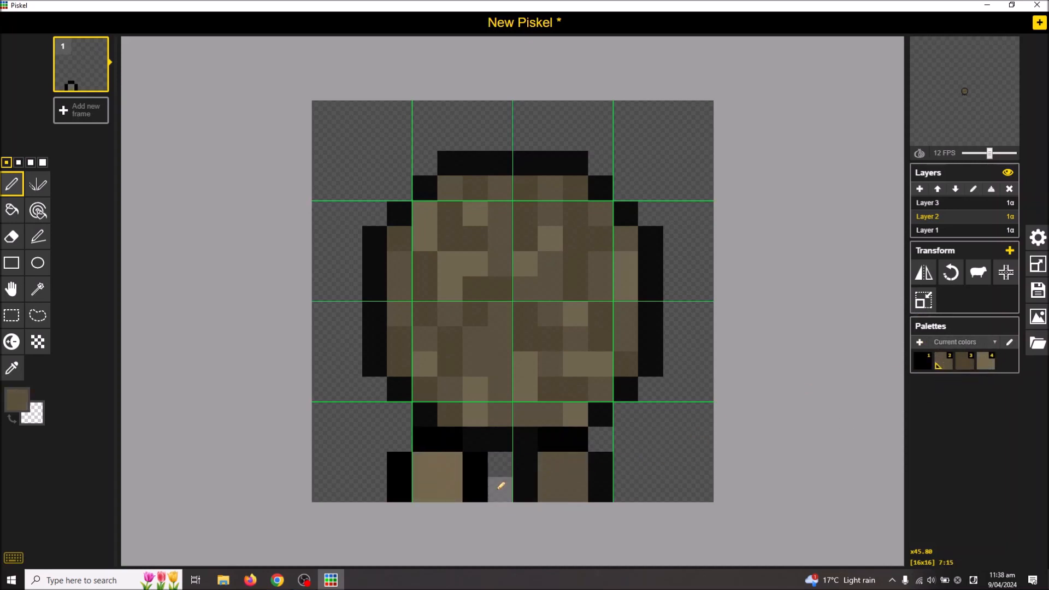
mouse_move(453, 466)
mouse_down()
mouse_move(445, 489)
mouse_move(428, 475)
mouse_up()
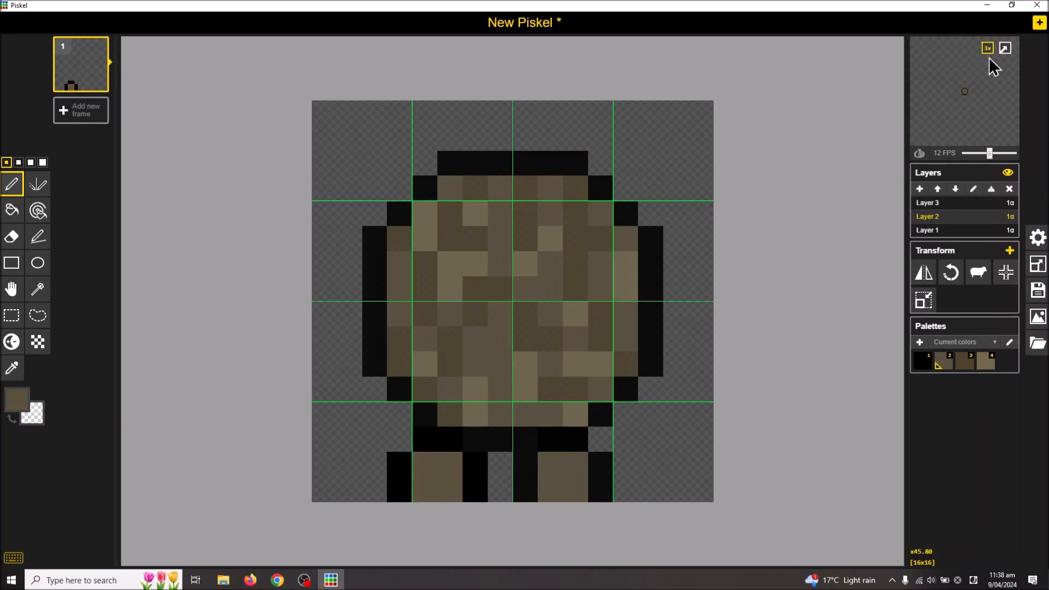
click(1007, 51)
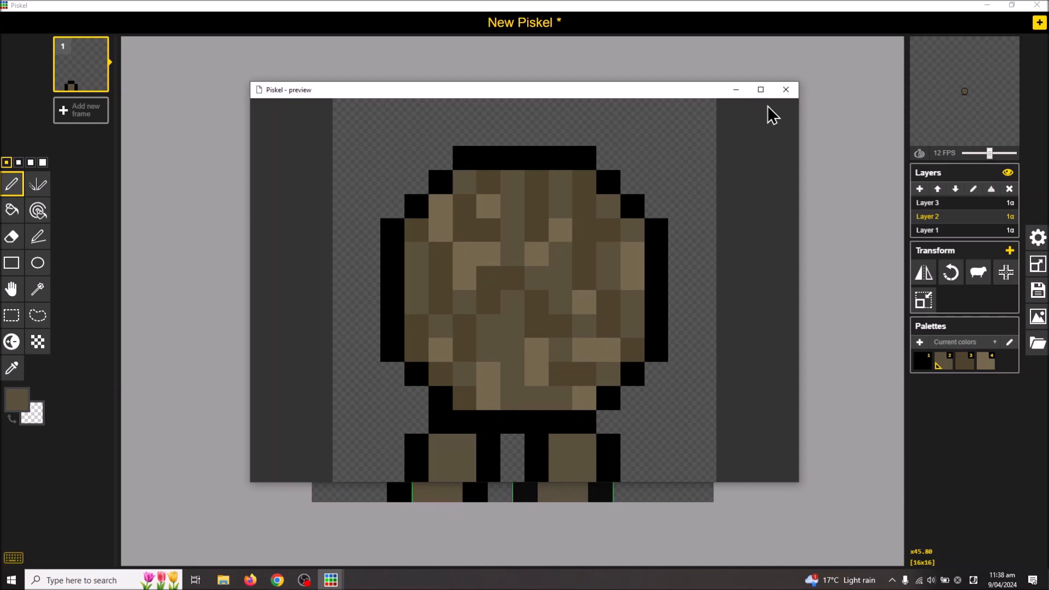
click(791, 92)
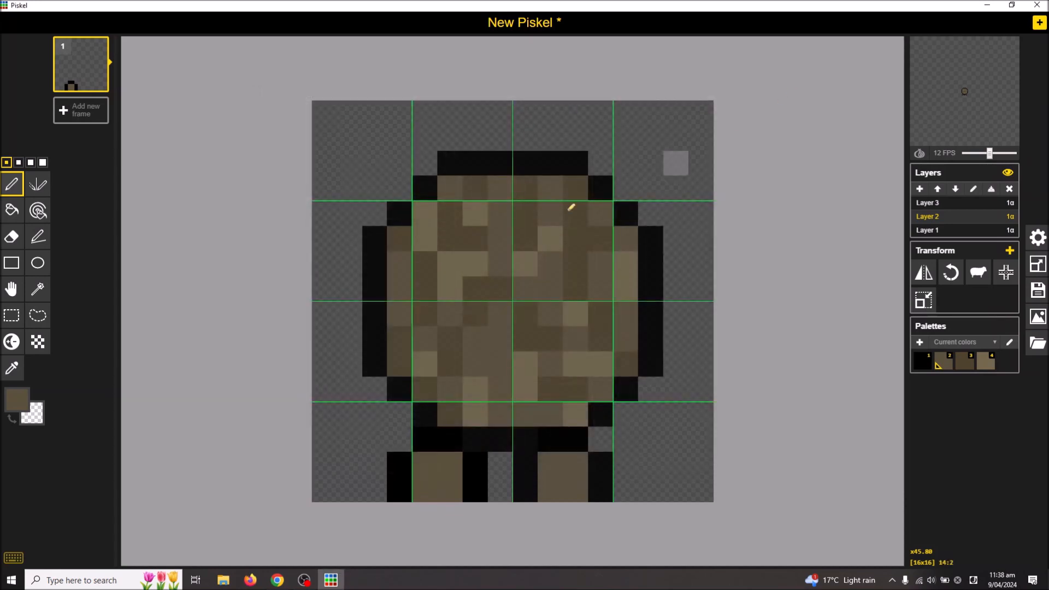
Add a new layer above the others and set the drawing colour to pure red, #ff0000
scroll(392, 289, down, 3)
scroll(443, 349, up, 4)
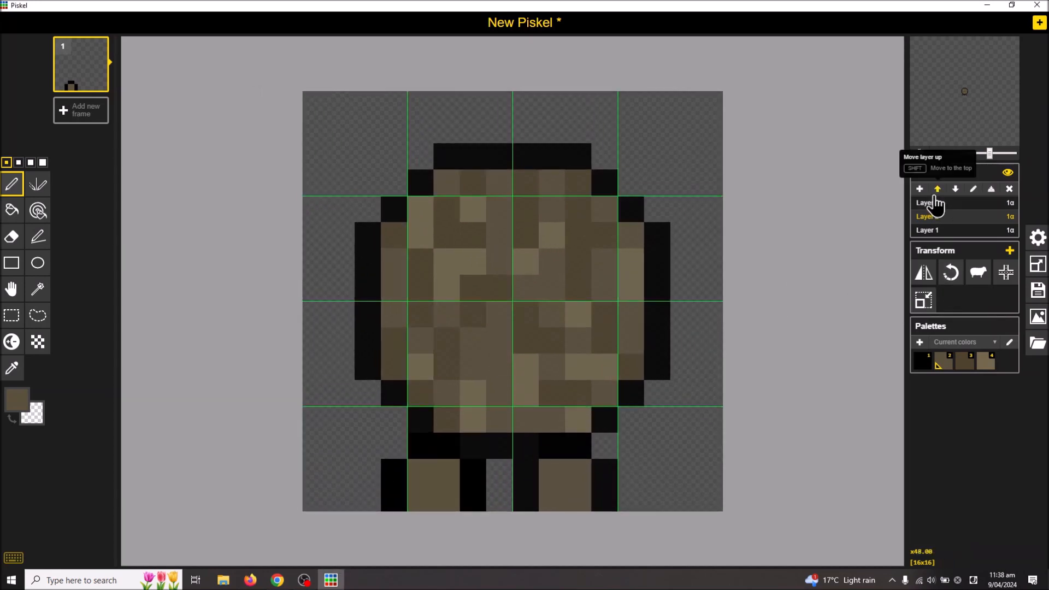
click(920, 189)
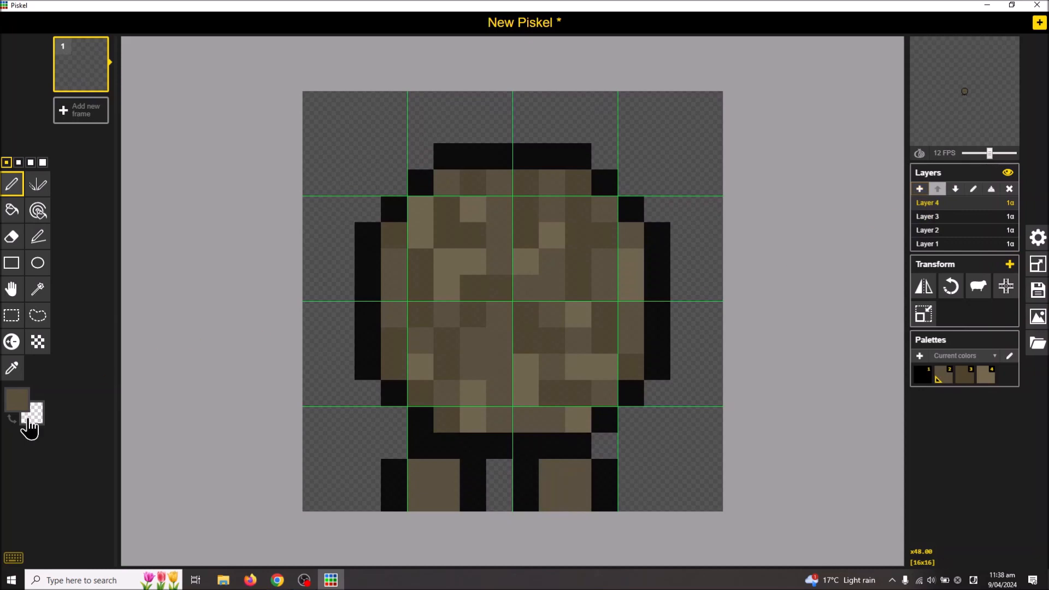
click(16, 403)
drag(77, 461, 34, 509)
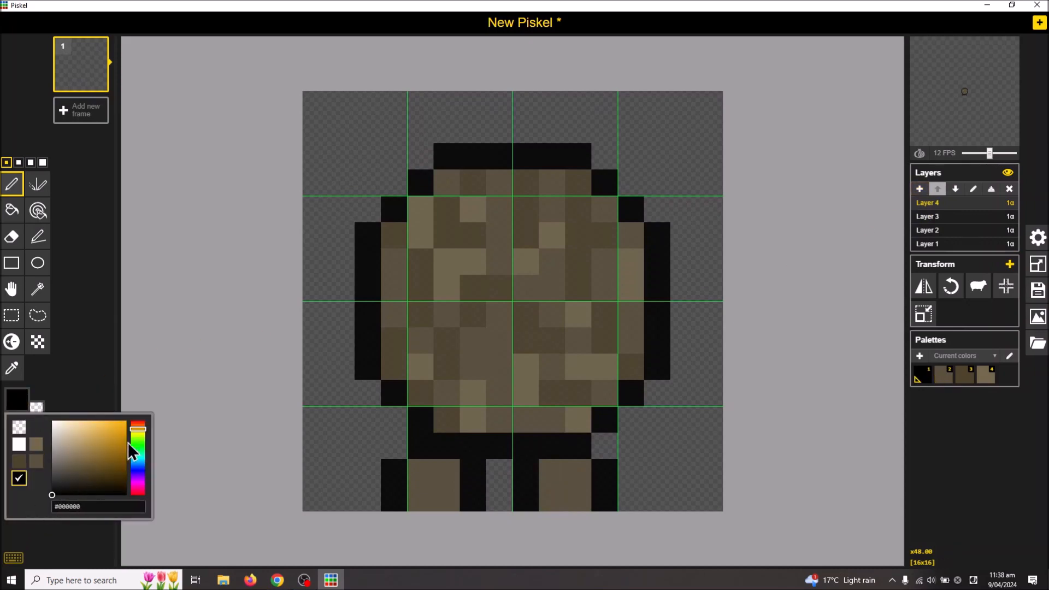
drag(139, 430, 137, 412)
drag(77, 470, 165, 402)
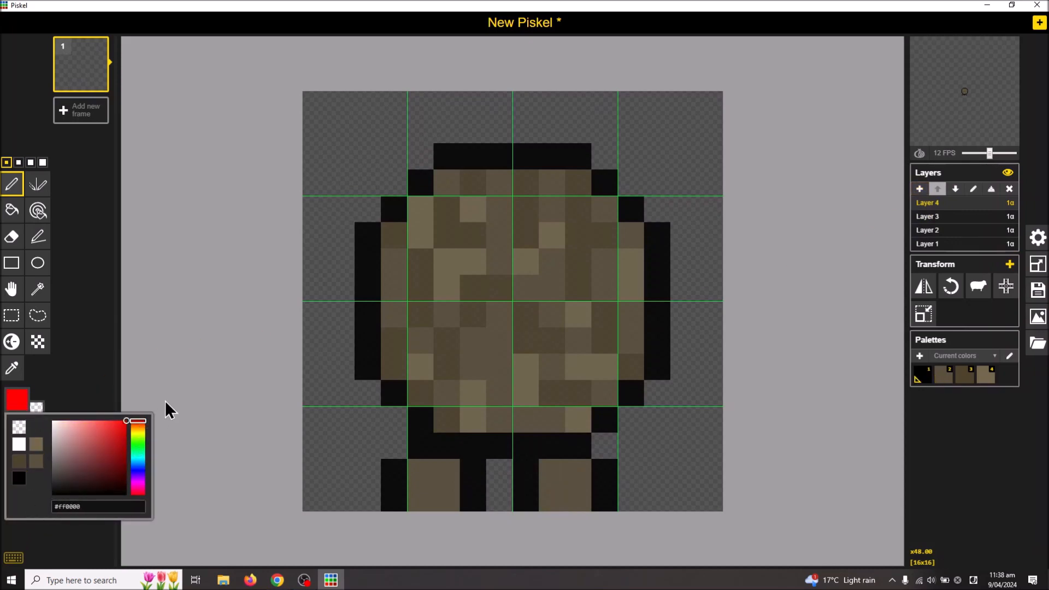
Paint two red vertical bars three pixels tall and two pixels apart as eyes on the circle, and check them in a preview window
drag(440, 264, 452, 321)
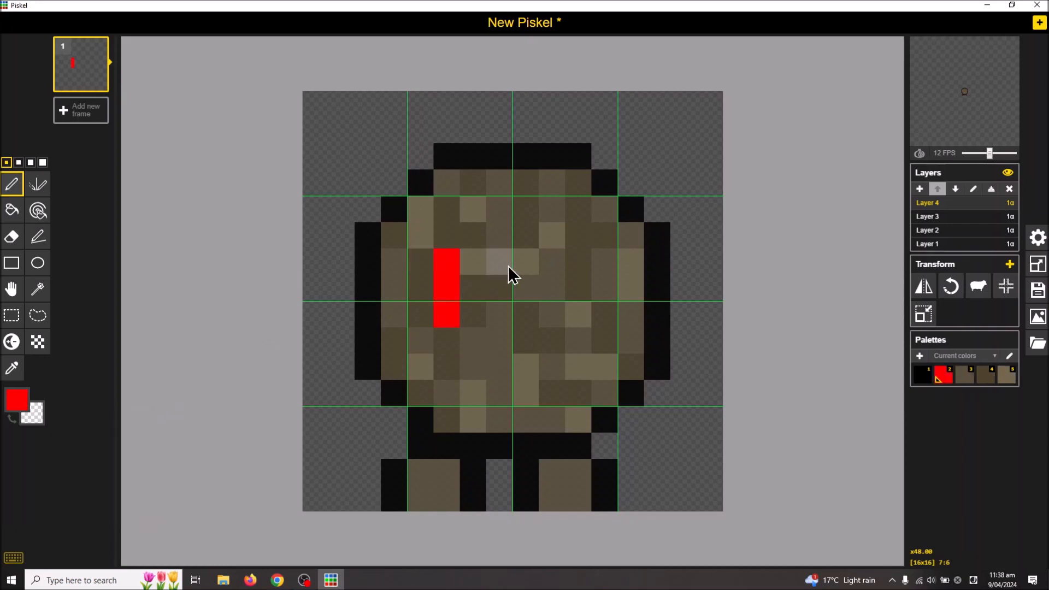
click(522, 267)
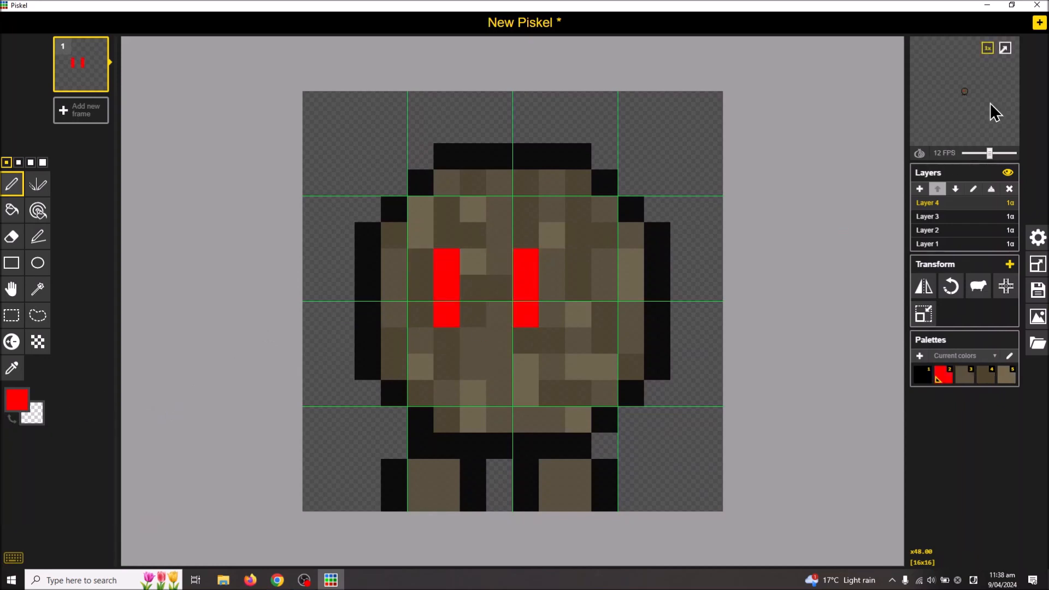
click(1006, 48)
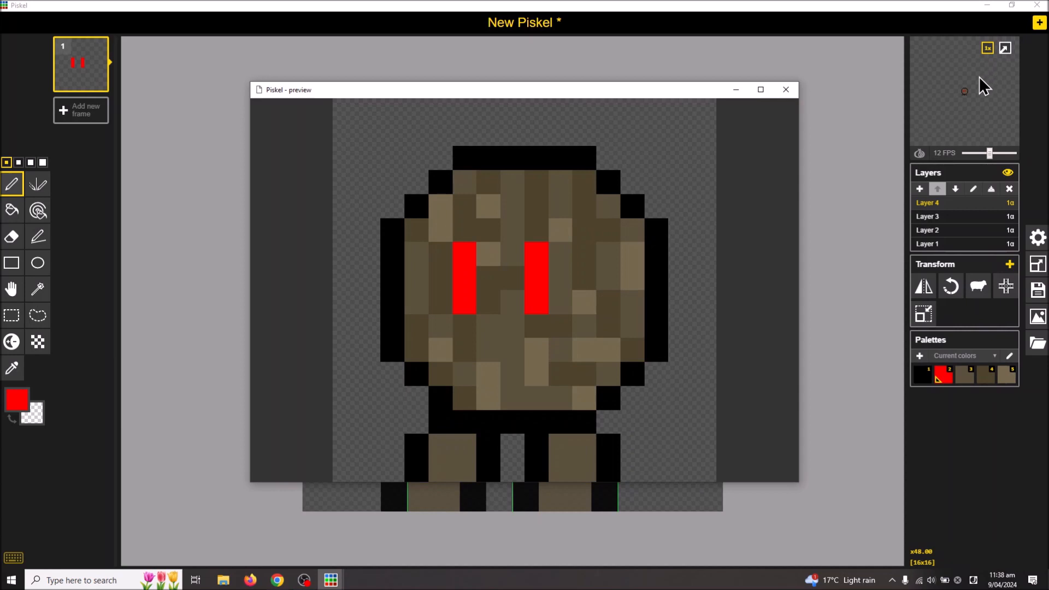
click(786, 90)
Erase both red vertical bars from the circle
right_click(449, 264)
right_click(451, 288)
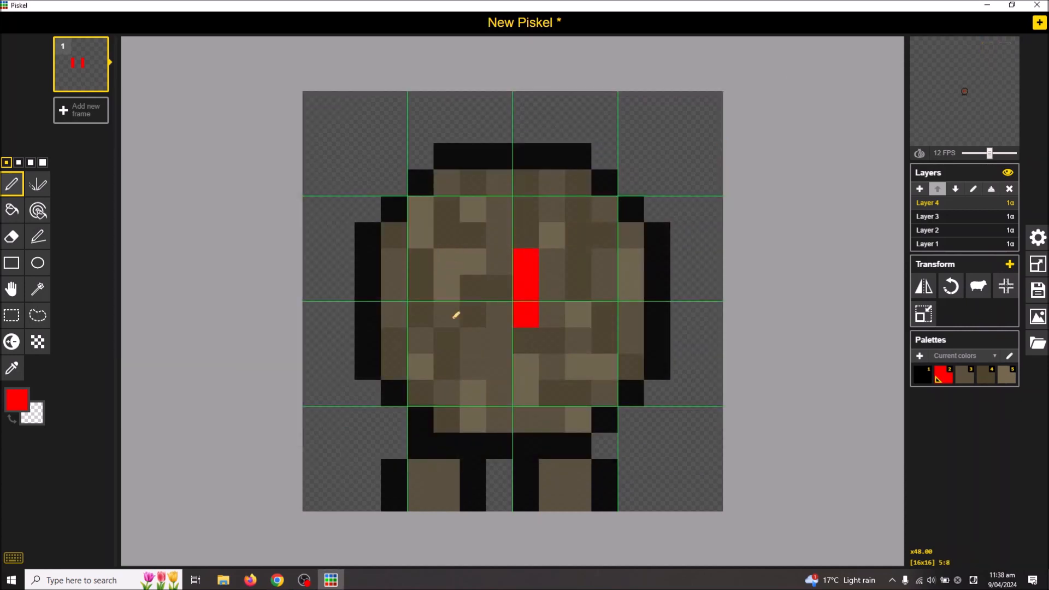
right_click(451, 311)
right_click(522, 264)
right_click(524, 288)
right_click(525, 314)
Paint two red bars three pixels tall, one column left of the earlier eyes, and add one red pixel right of each bar's top
drag(432, 262, 433, 315)
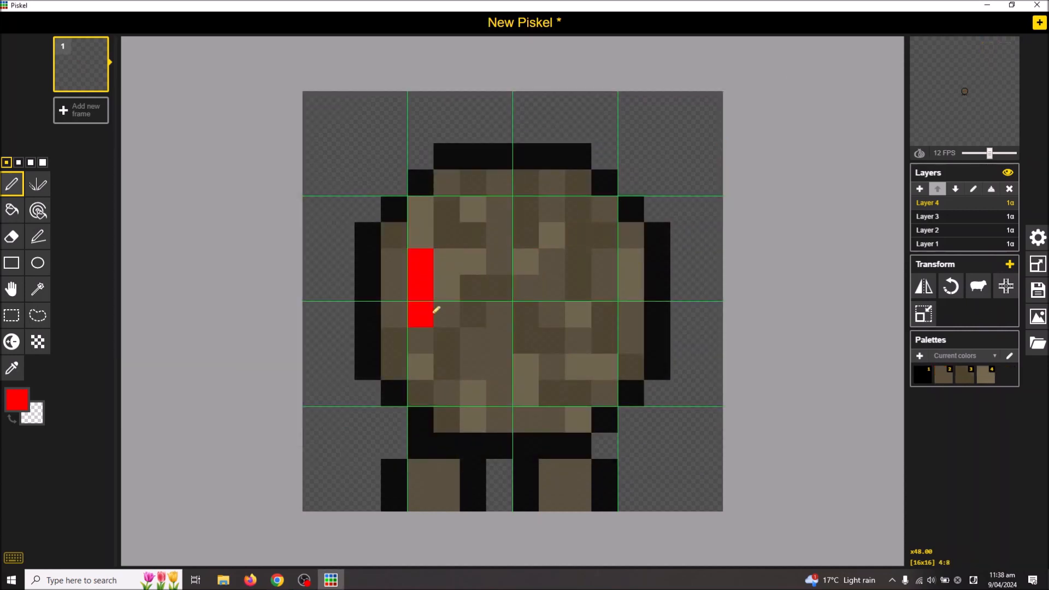
right_click(473, 263)
right_click(473, 288)
drag(501, 276, 500, 314)
click(446, 262)
click(526, 262)
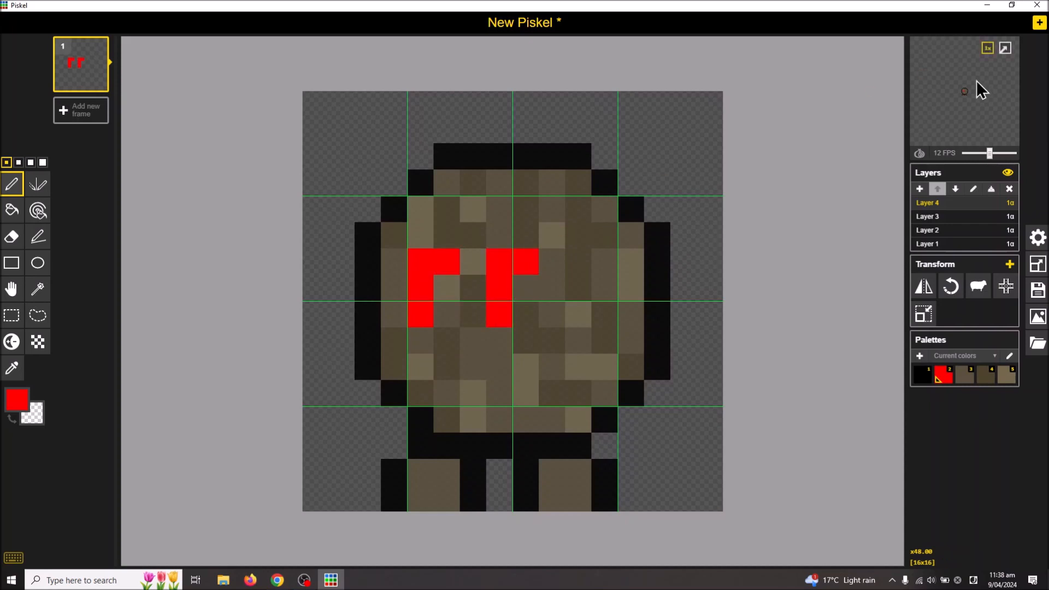
Erase the extra red pixel beside the top of each eye bar, checking the character in a preview window before and after
click(1005, 48)
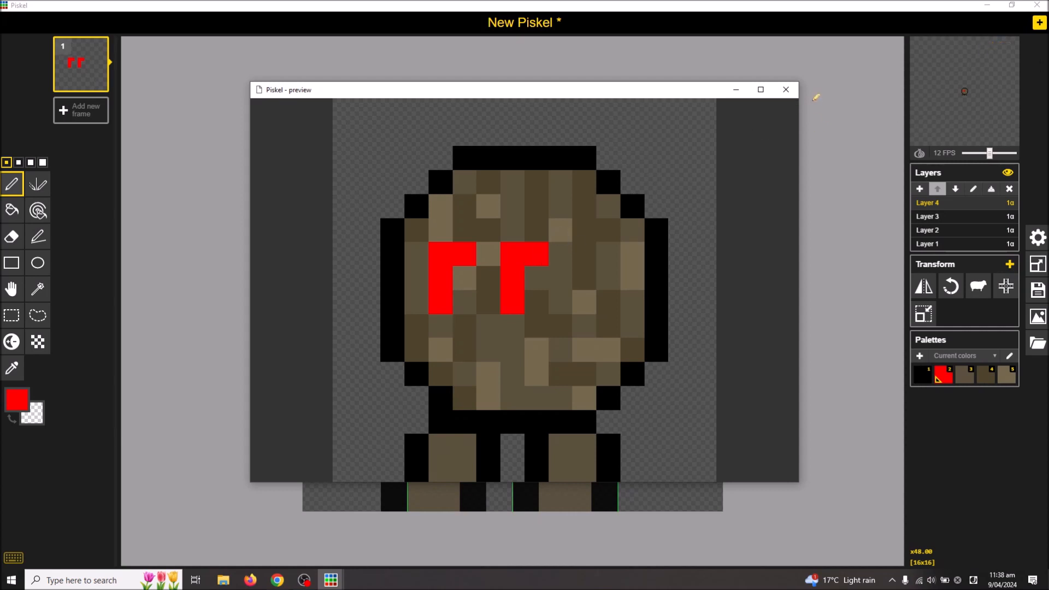
click(784, 96)
right_click(446, 261)
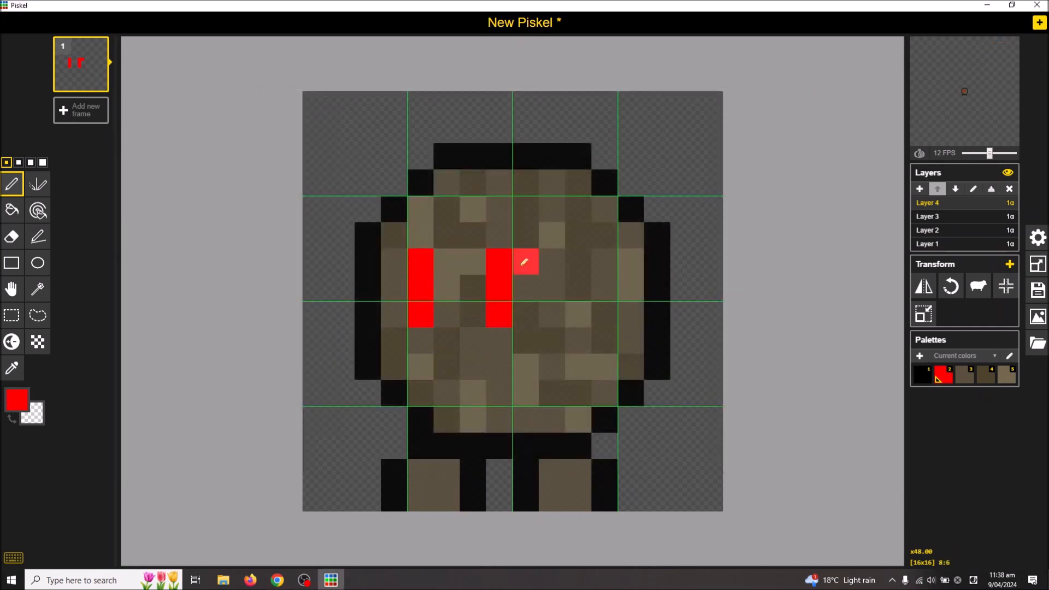
click(1005, 49)
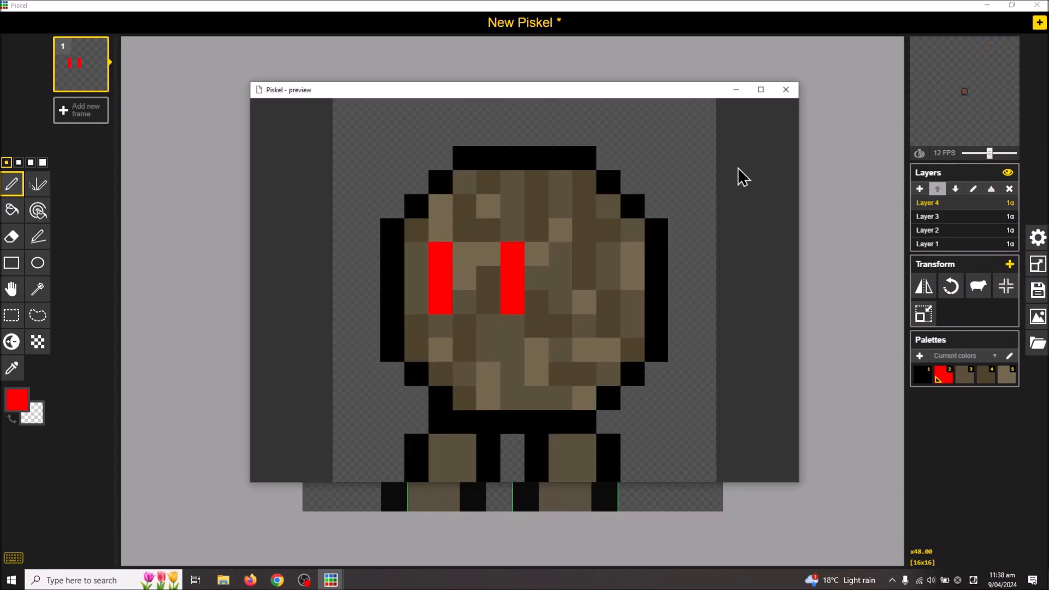
click(787, 90)
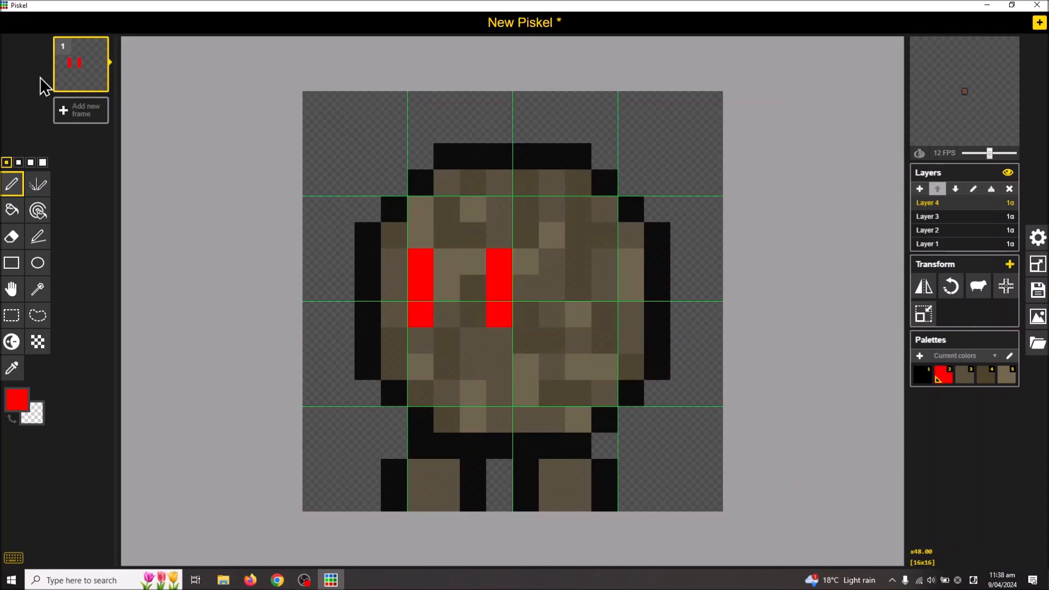
Duplicate frame 1 and, in the copy, shift the left leg one pixel left and the right leg two pixels right
click(97, 84)
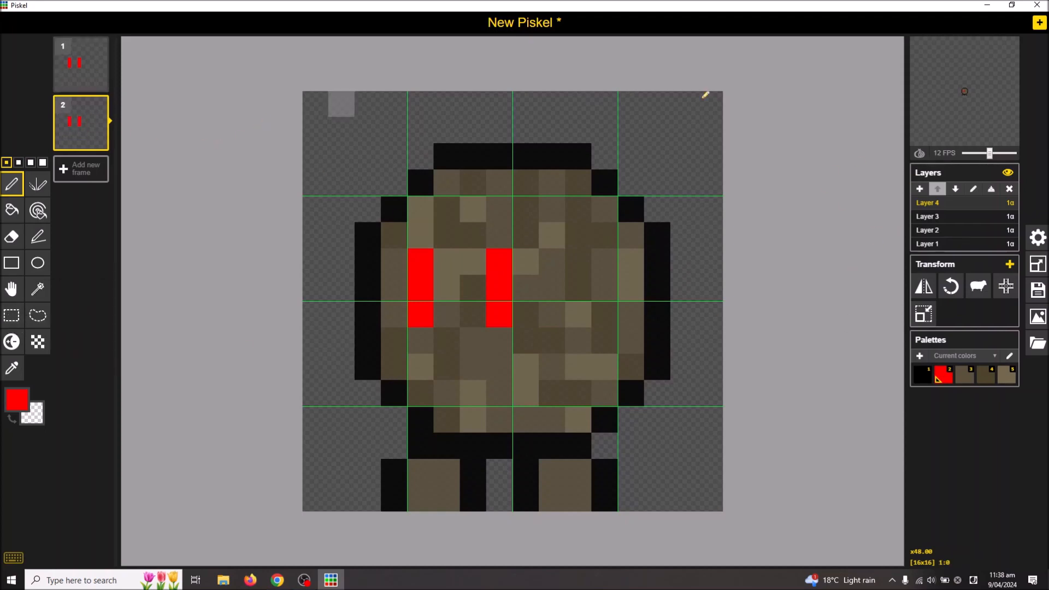
click(959, 217)
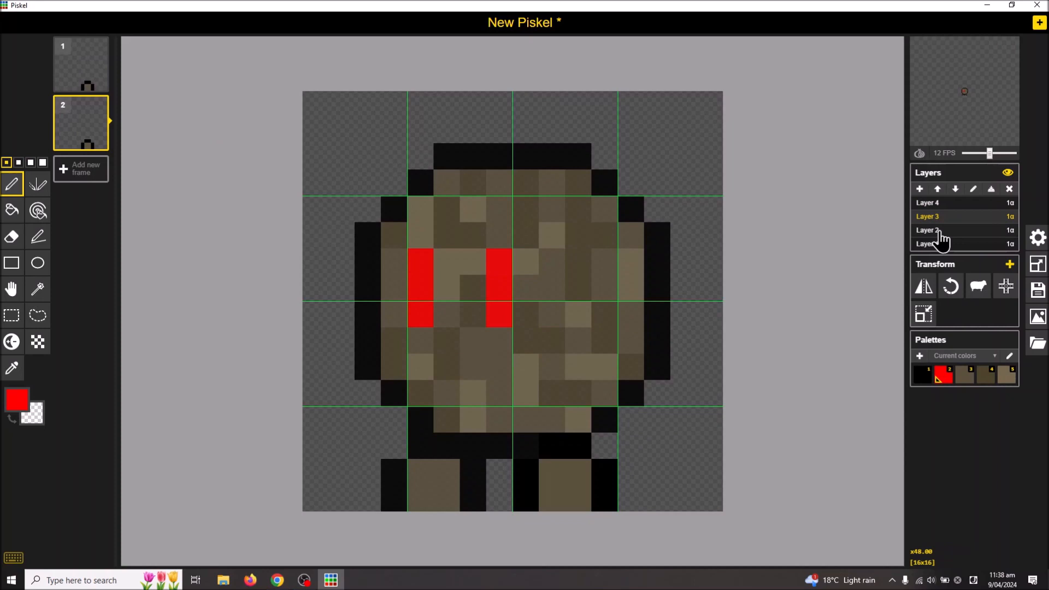
click(942, 234)
click(11, 288)
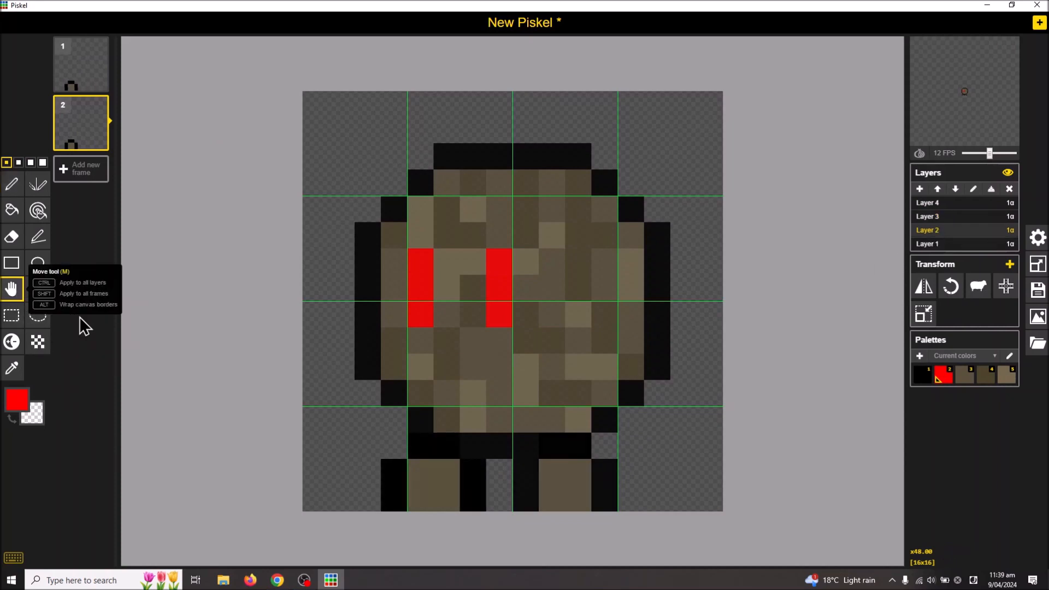
drag(445, 494, 410, 485)
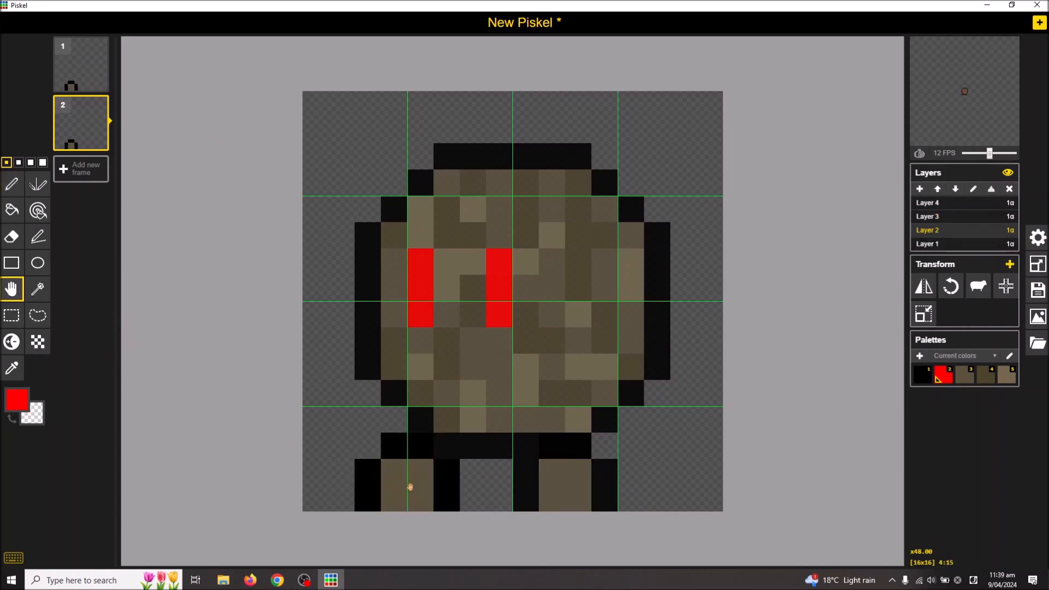
click(928, 216)
drag(569, 484, 618, 496)
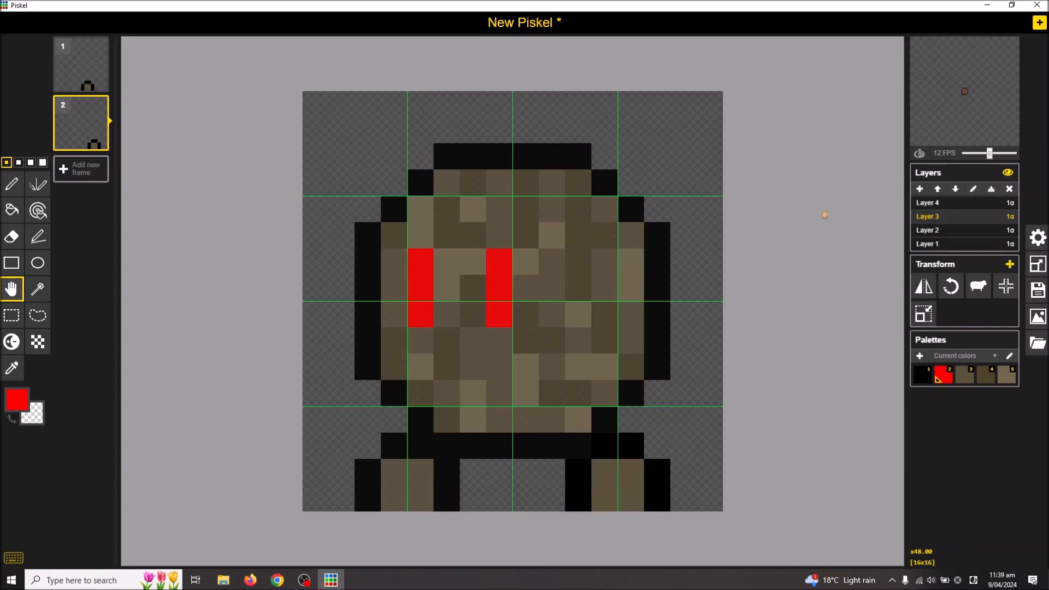
Try raising the circle and the eyes by one pixel in frame 2, and undo both moves
click(930, 203)
click(962, 244)
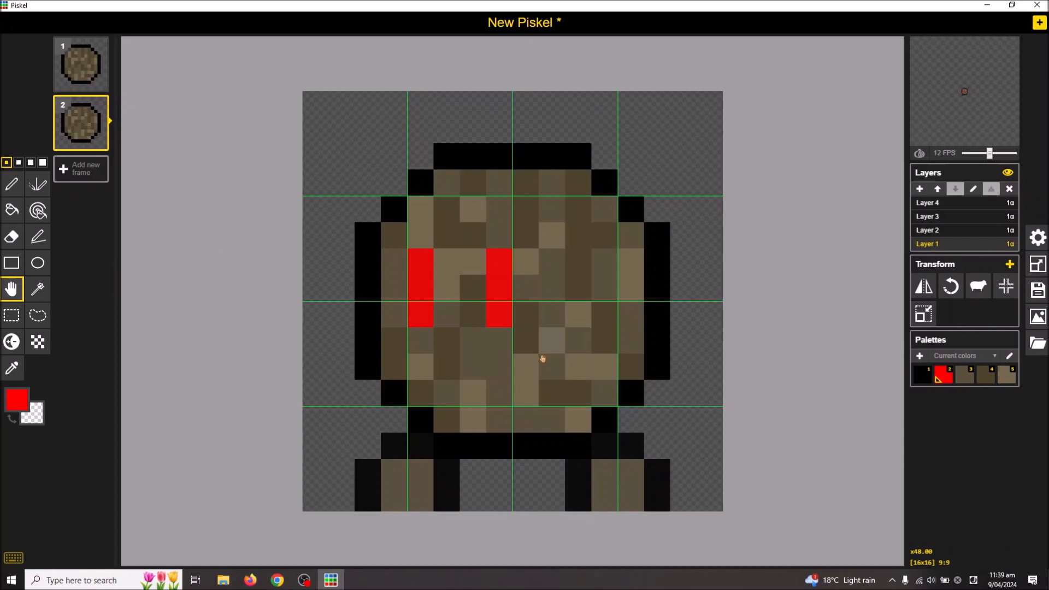
drag(541, 359, 541, 335)
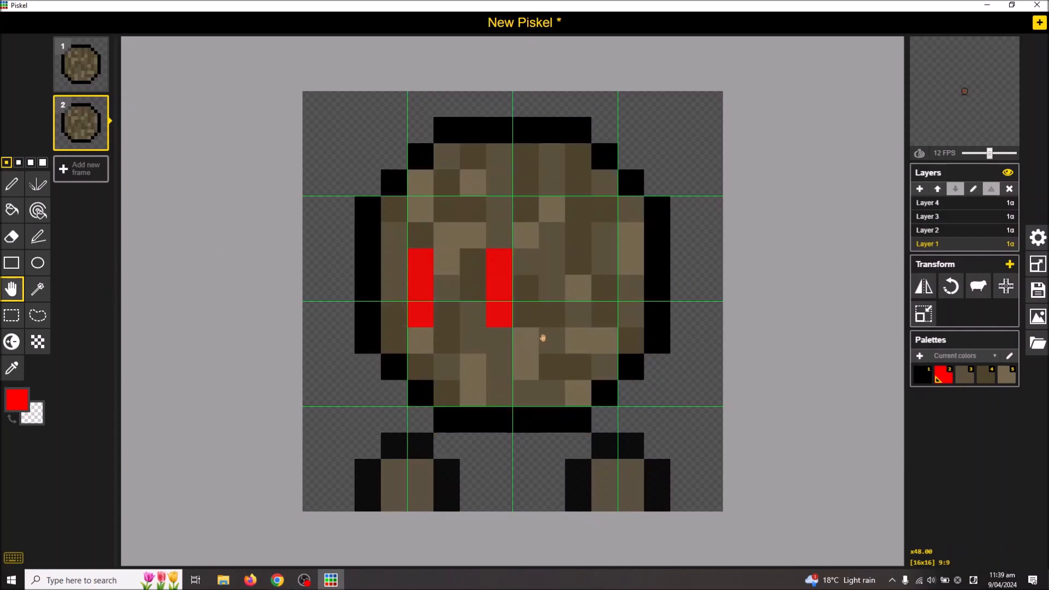
click(929, 202)
drag(499, 272, 500, 259)
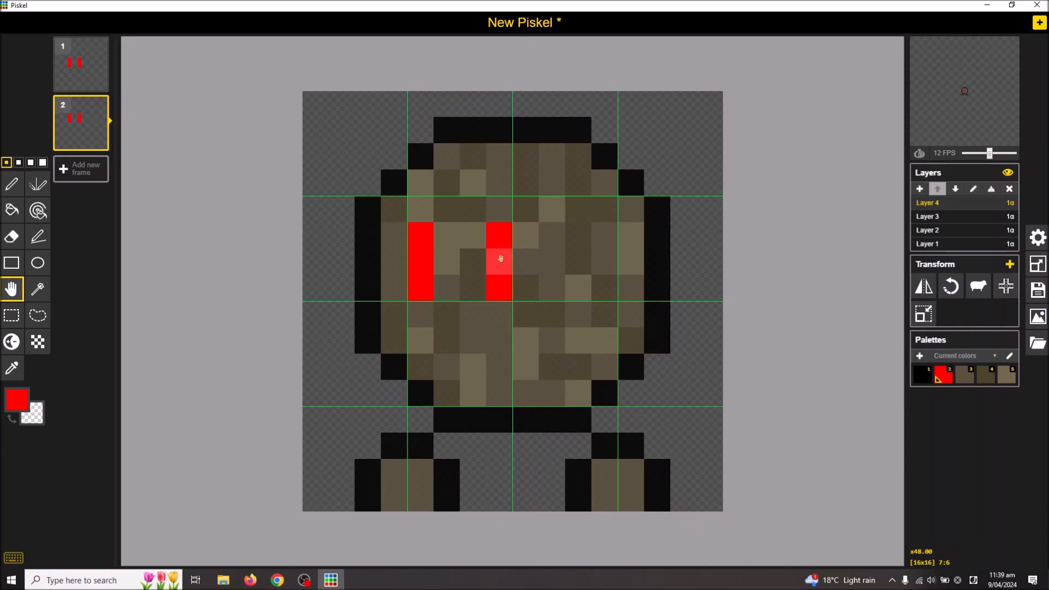
key(ctrl+z)
key(ctrl+z)
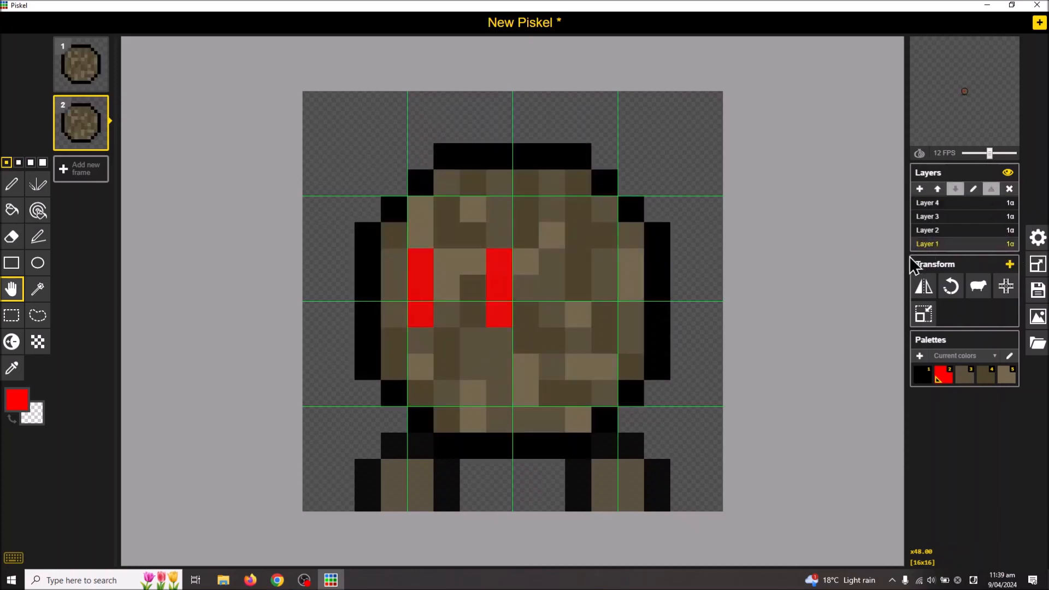
Shift the eyes in frame 2 up one pixel, and reposition them one pixel below their original place
click(948, 205)
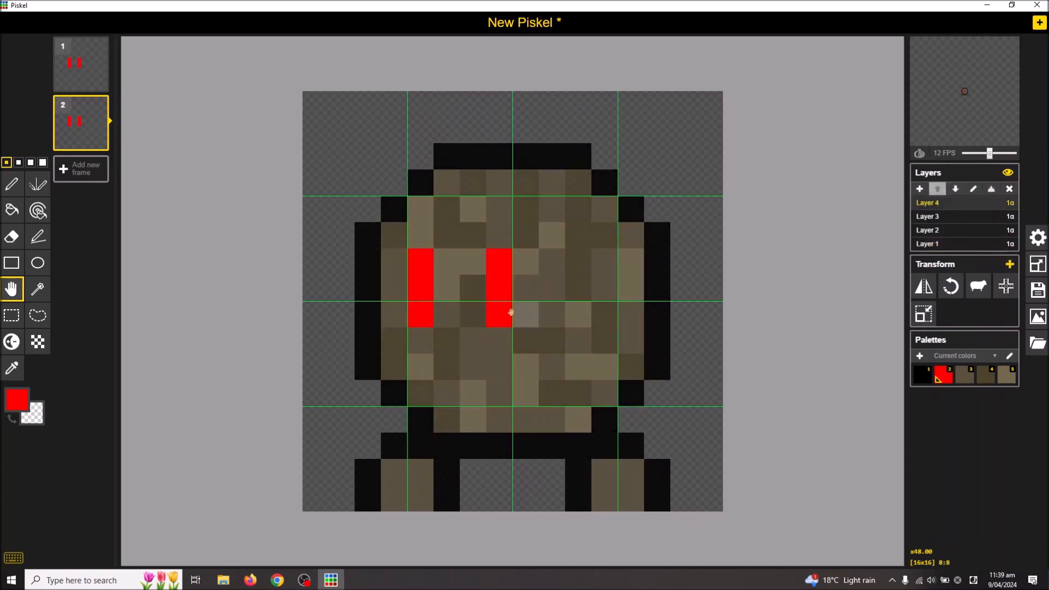
drag(499, 307, 503, 280)
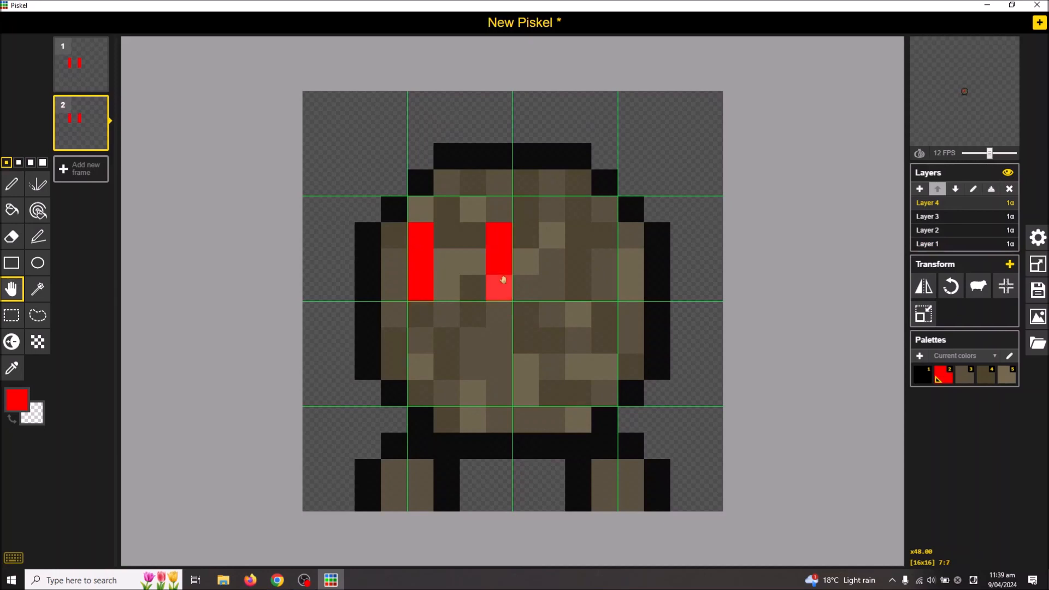
drag(503, 280, 500, 334)
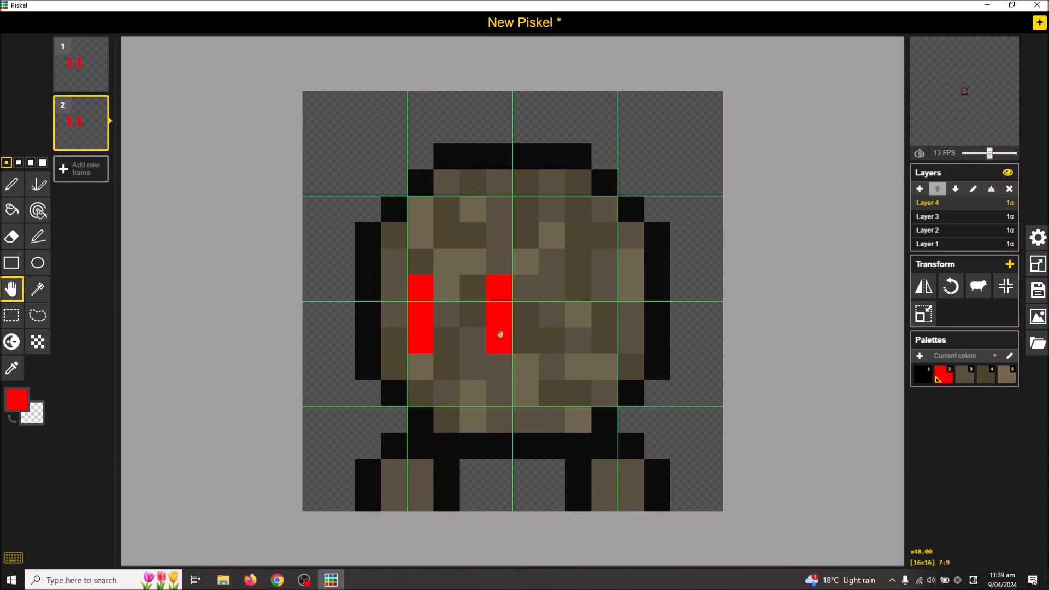
Duplicate frame 1, place the copy as frame 3, and raise its eyes by one pixel
mouse_move(96, 85)
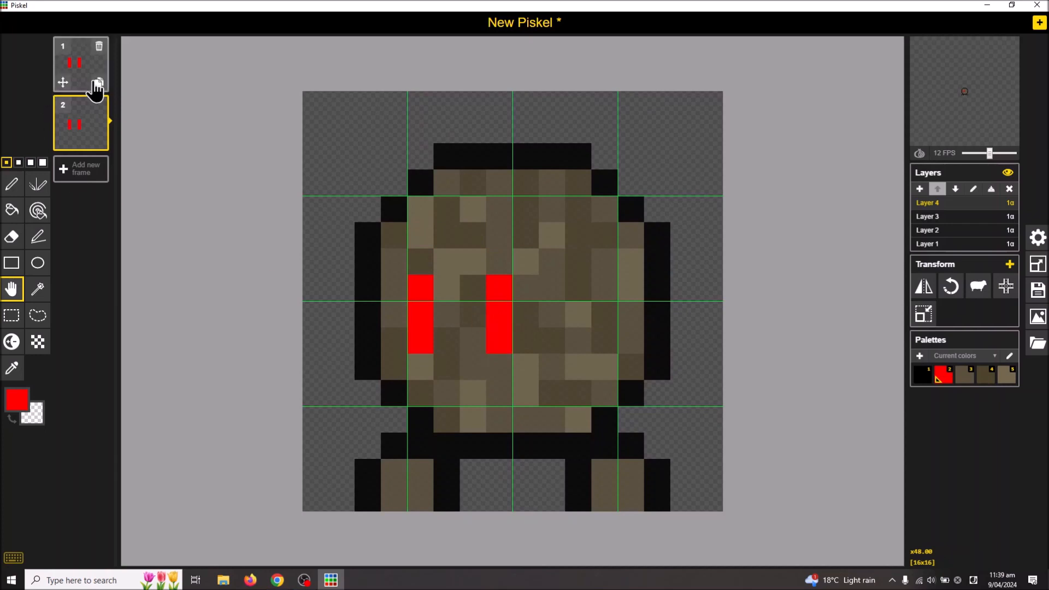
click(96, 85)
drag(72, 127, 77, 199)
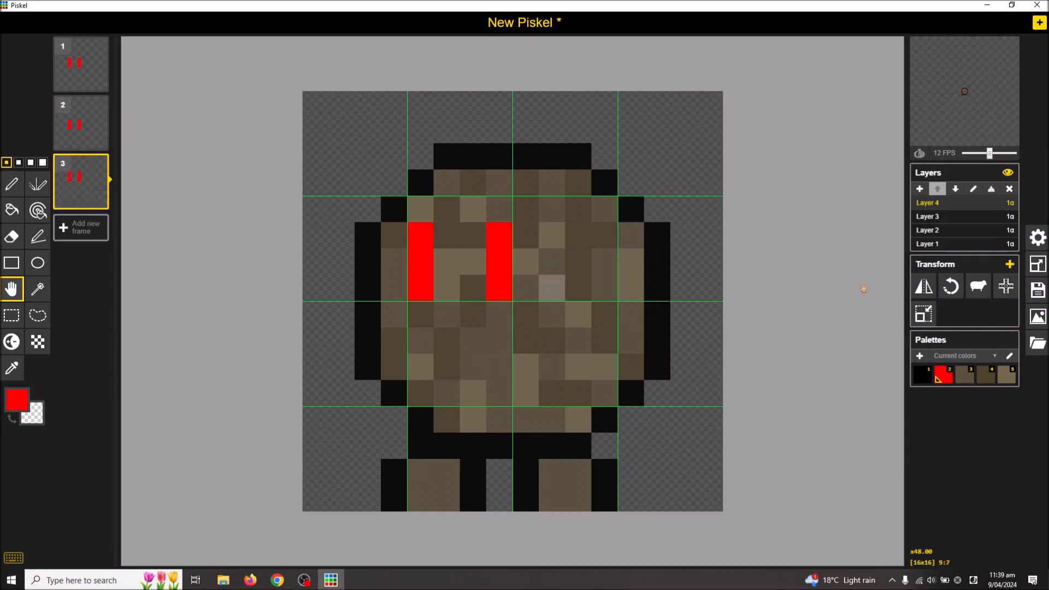
In frame 3, move the left leg two pixels right and the right leg one pixel left so the legs come together
click(941, 232)
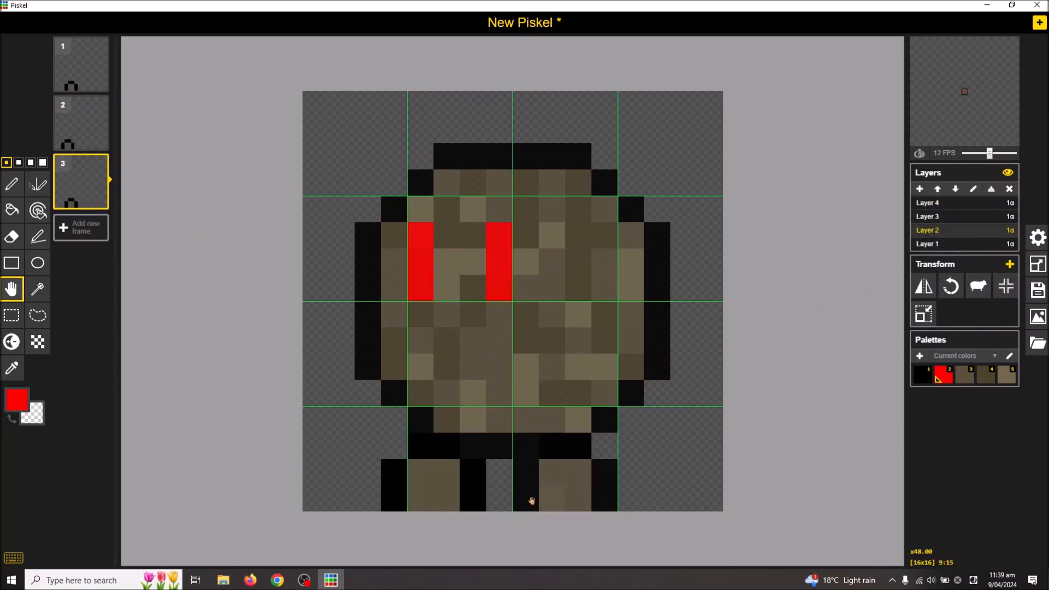
drag(445, 492, 474, 494)
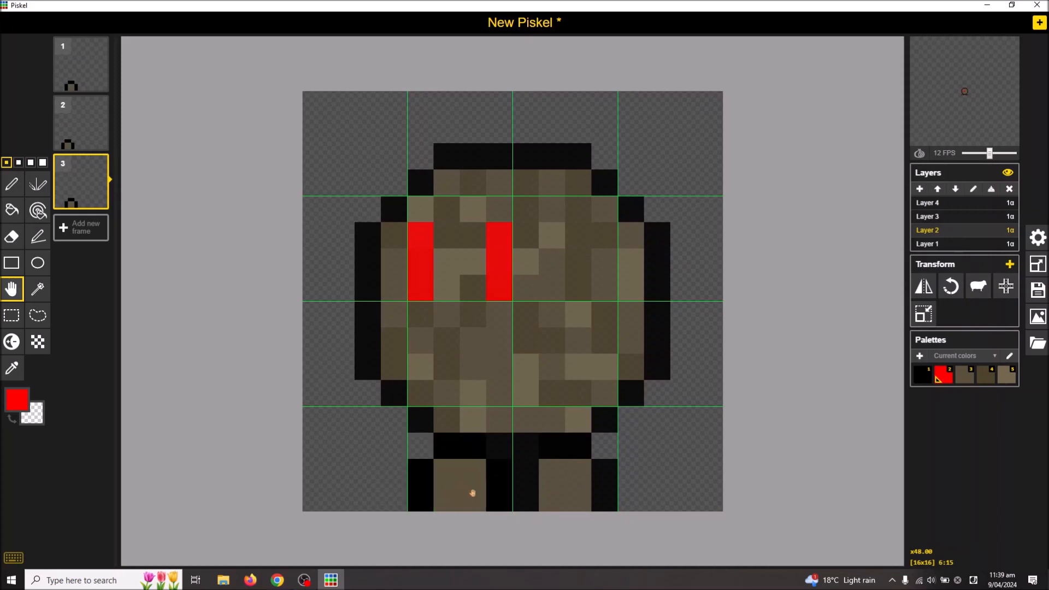
click(970, 218)
drag(566, 484, 470, 495)
click(953, 232)
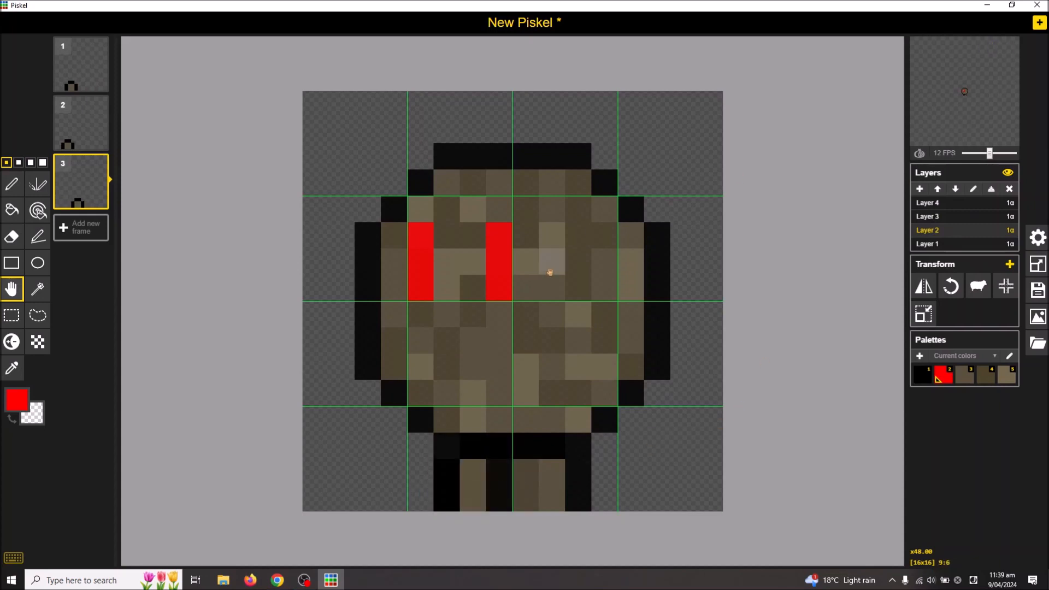
Duplicate frame 1 again, place the copy between the wide-leg and closed-leg frames, and play the animation in a preview window
click(99, 83)
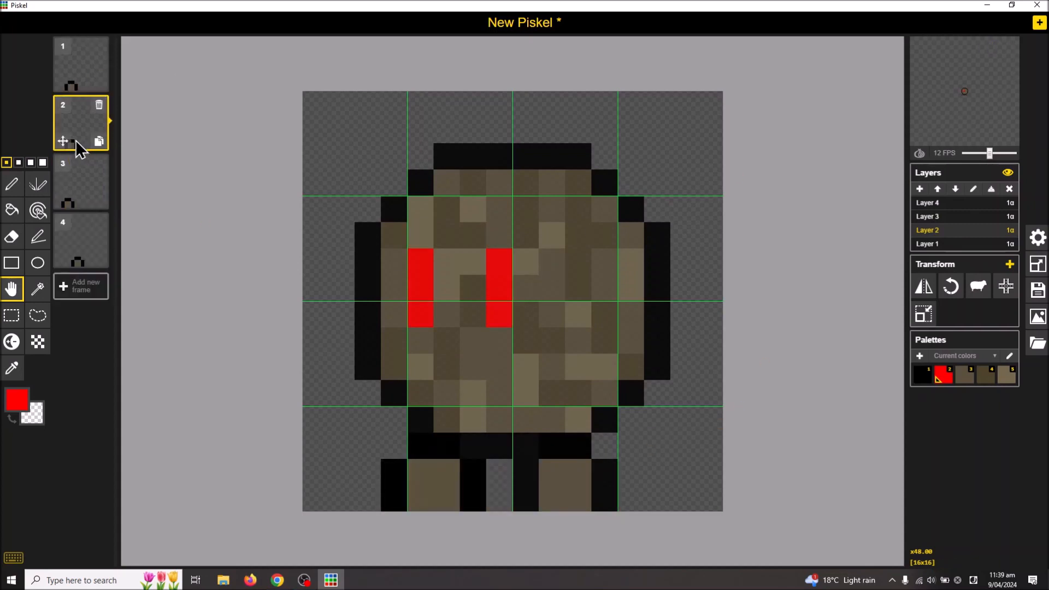
drag(79, 185, 79, 195)
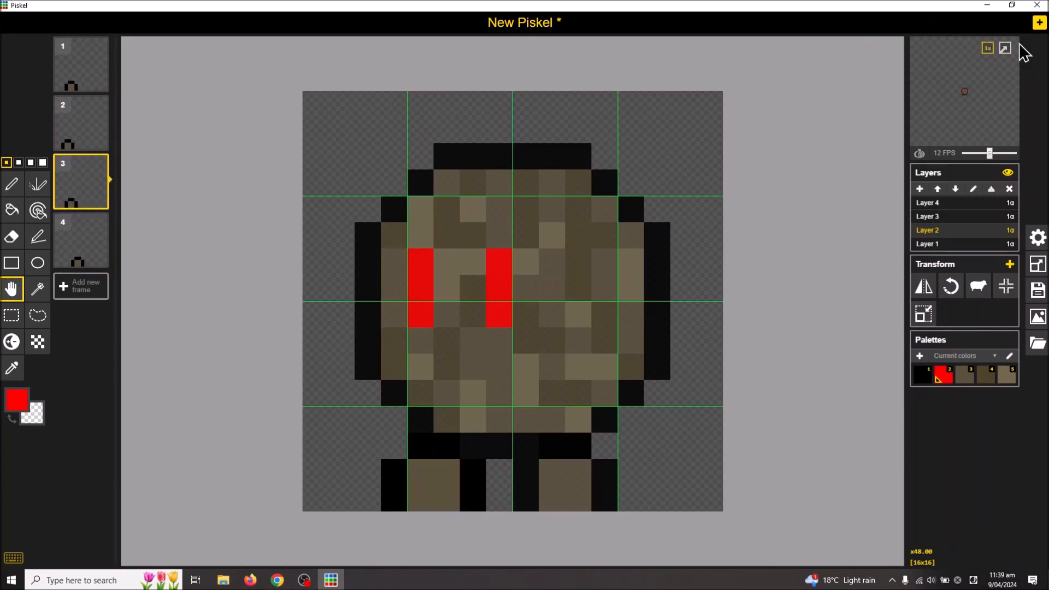
click(1007, 48)
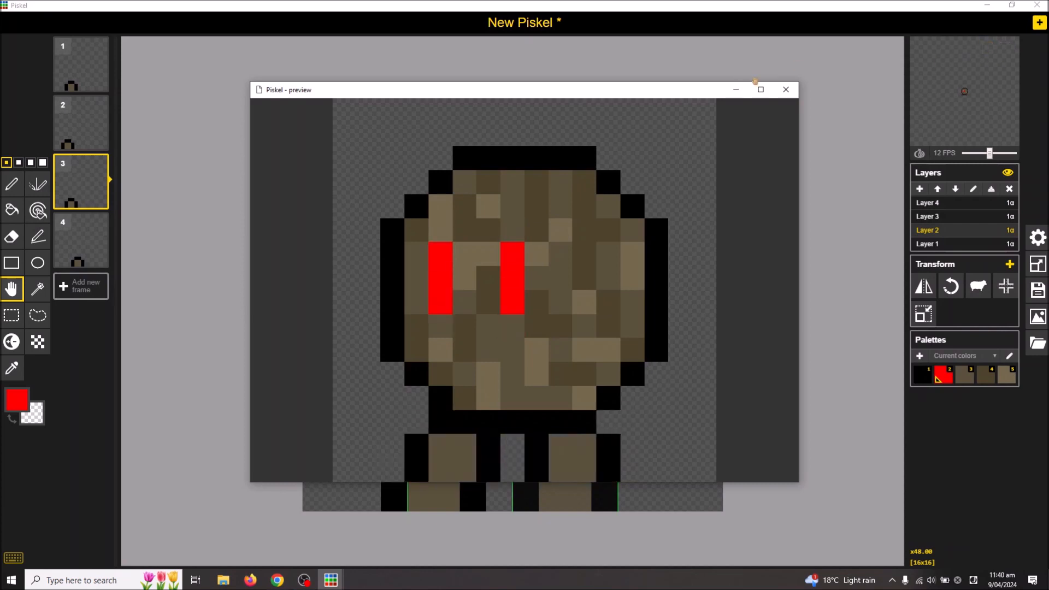
click(786, 90)
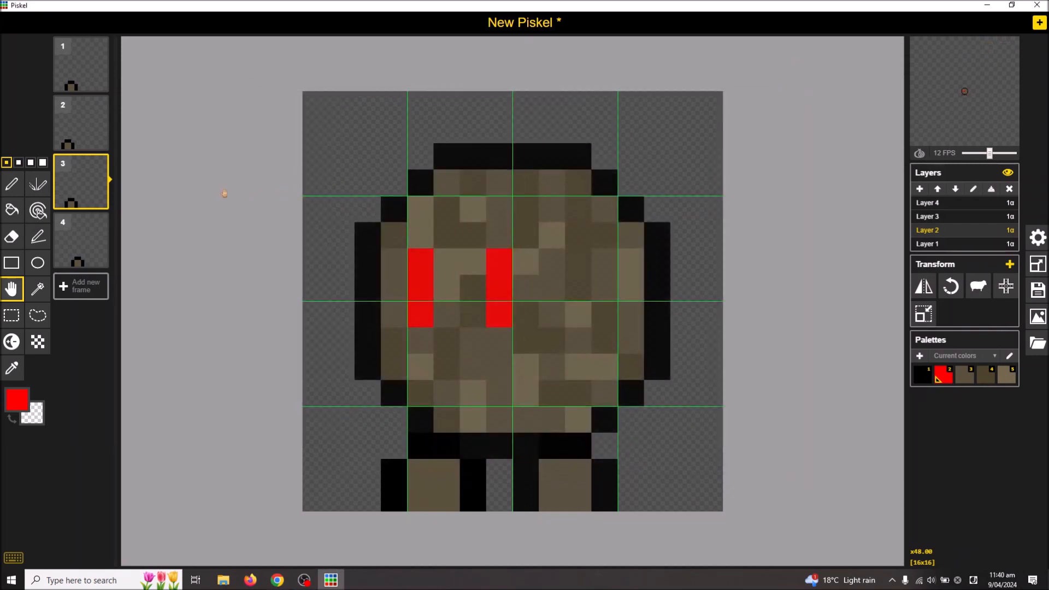
Realign the eyes in frames 2 and 4 with the eye height of frame 1, and compare the frames
click(81, 133)
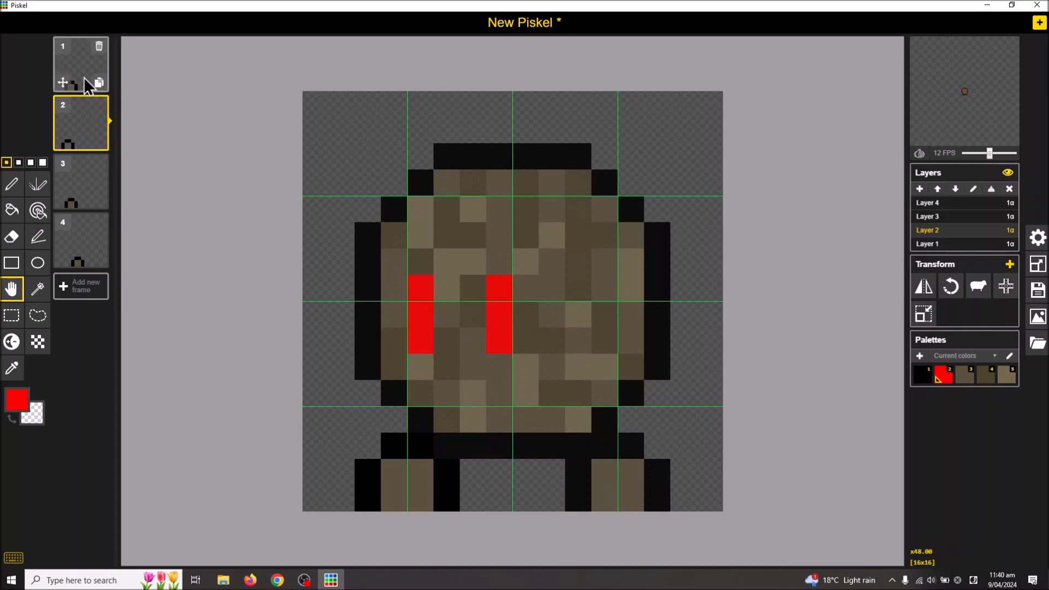
click(83, 80)
click(81, 123)
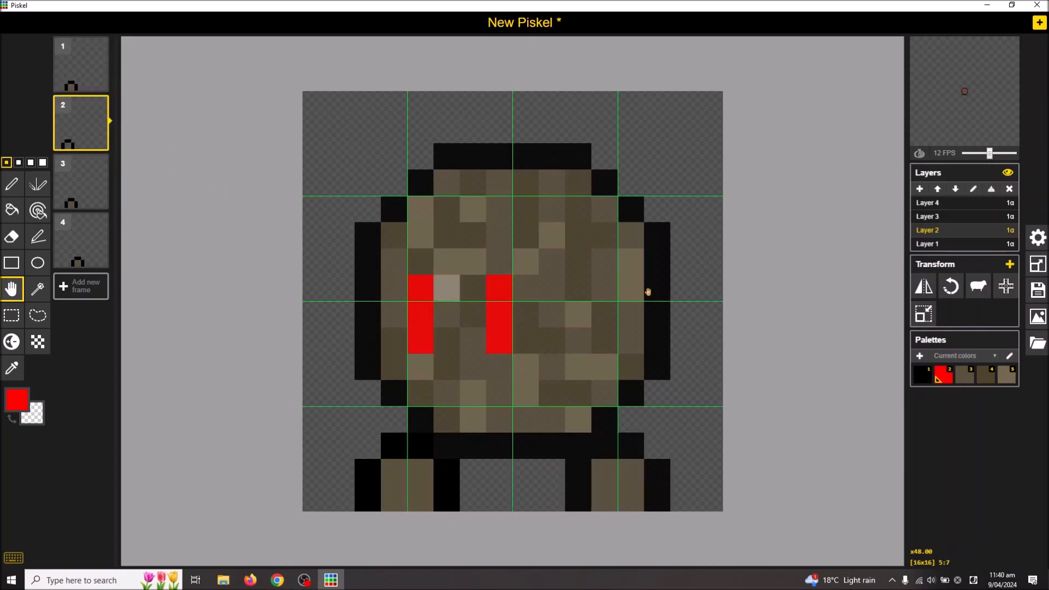
click(929, 203)
drag(499, 335, 499, 309)
click(77, 235)
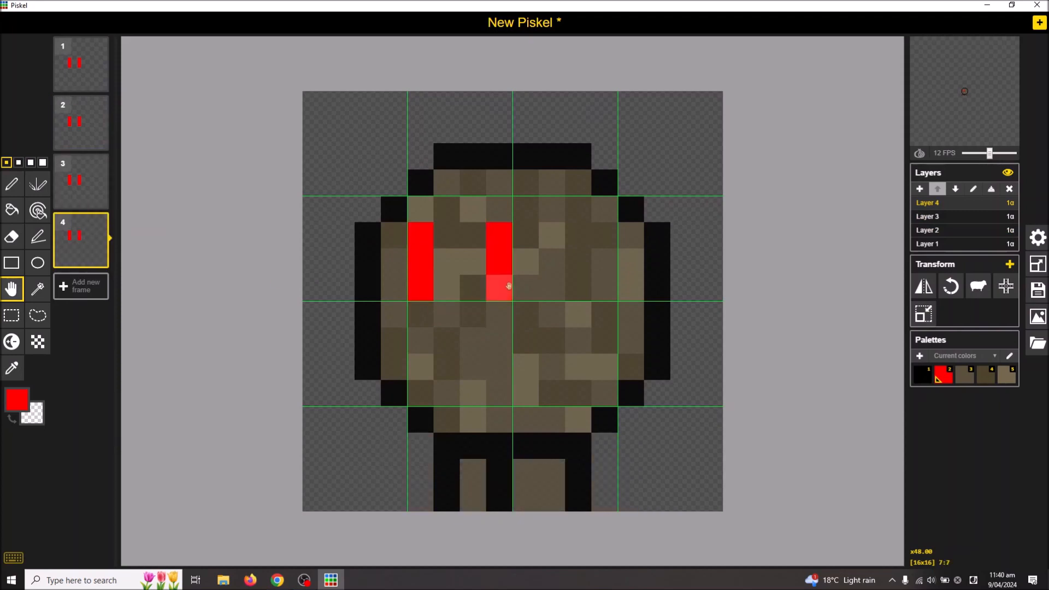
click(84, 71)
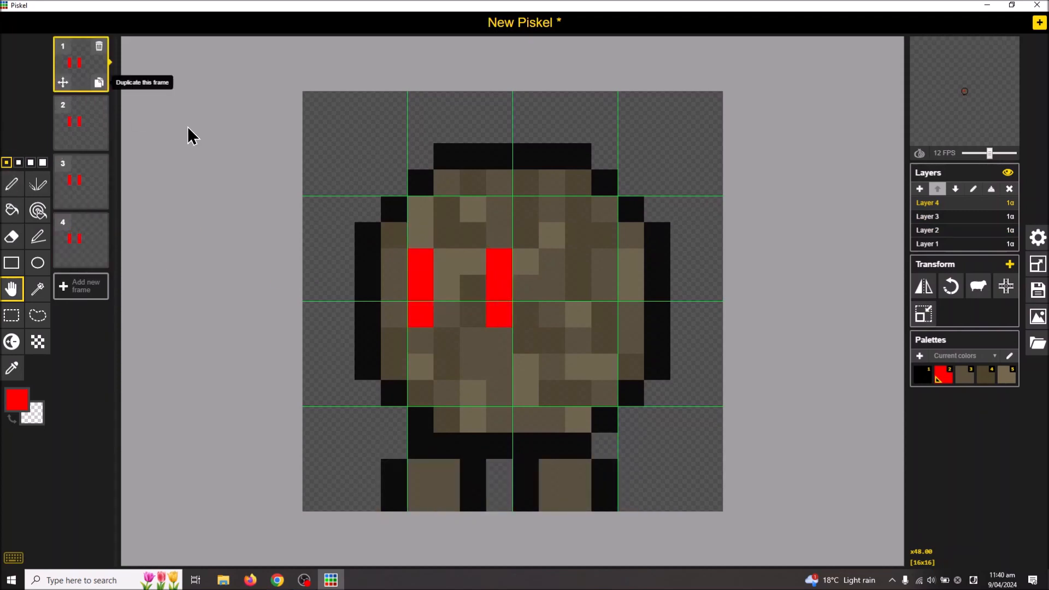
click(79, 135)
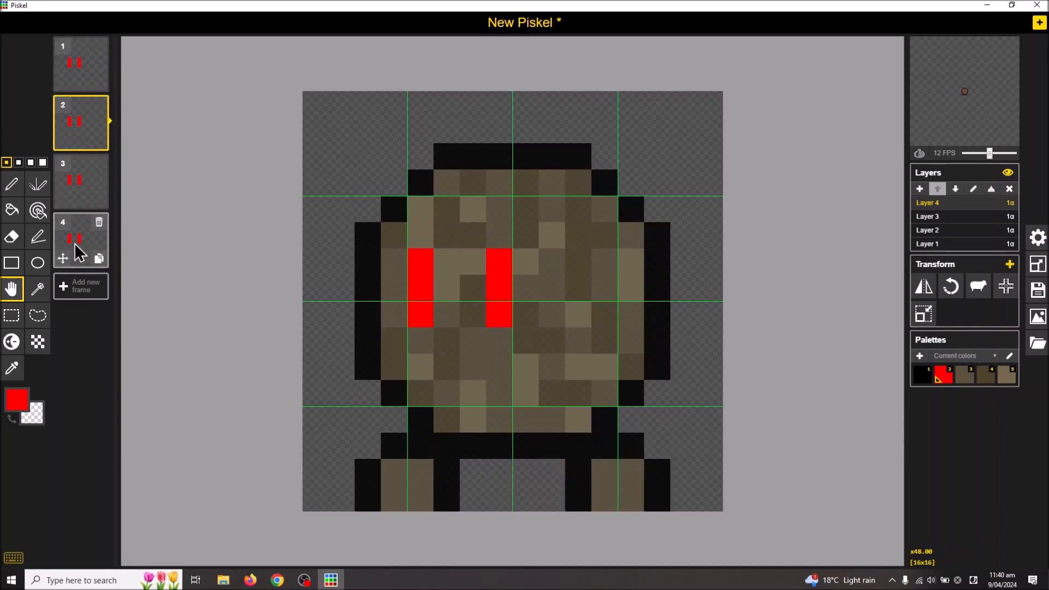
click(80, 189)
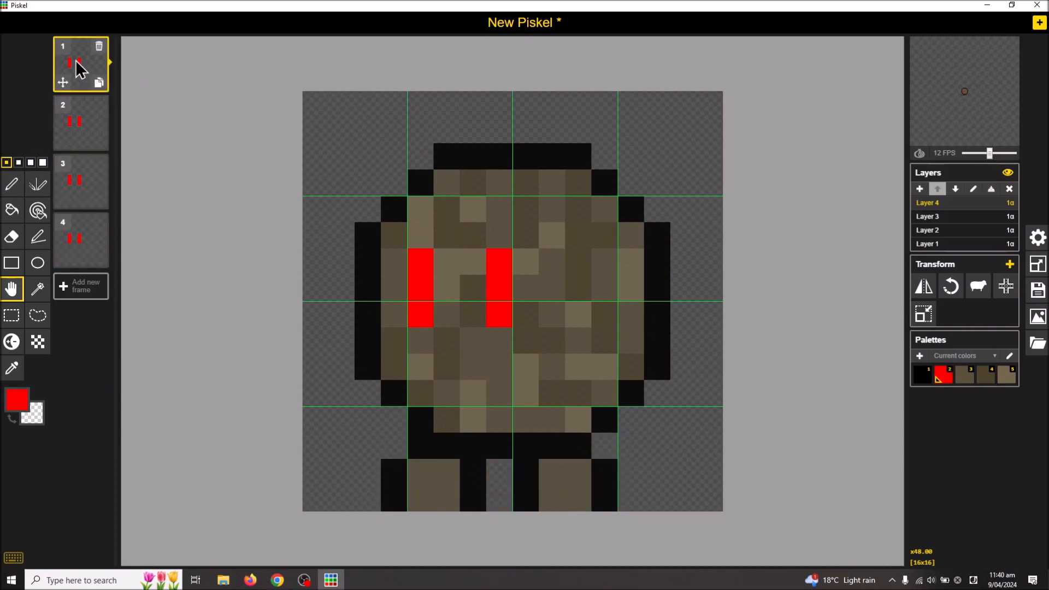
Lower the mottled brown circle by one pixel in frame 1
click(82, 77)
click(942, 248)
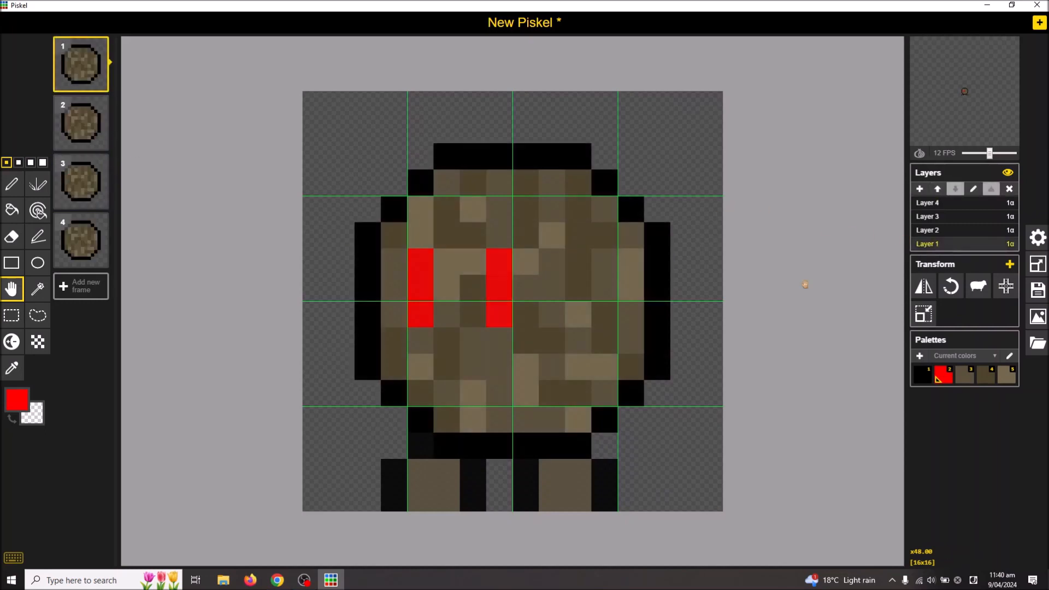
drag(562, 321, 562, 342)
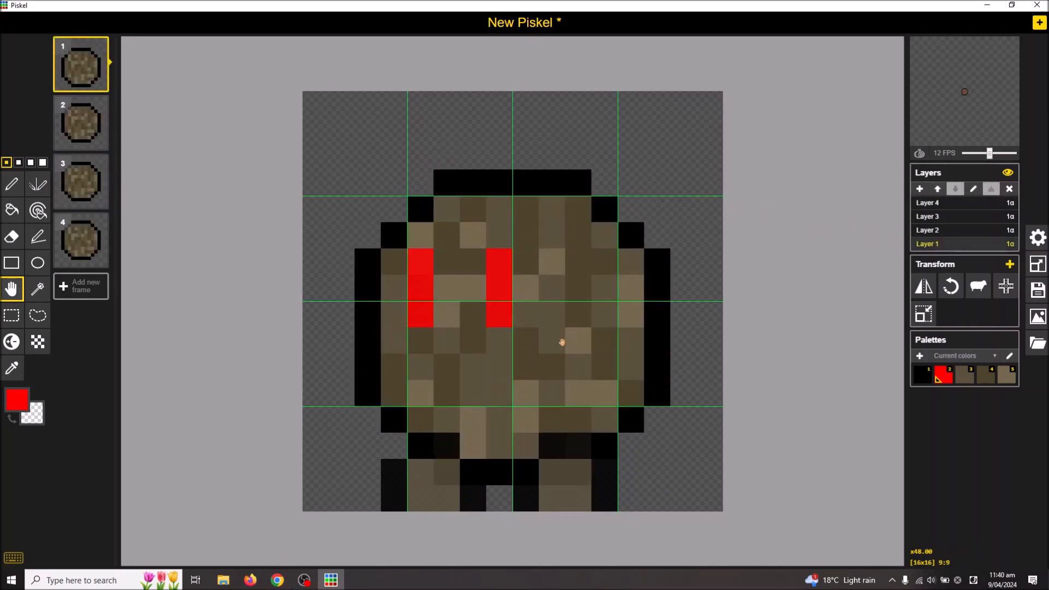
In frame 3, raise both the mottled brown circle and the red eyes by one pixel
click(80, 193)
drag(554, 365, 567, 347)
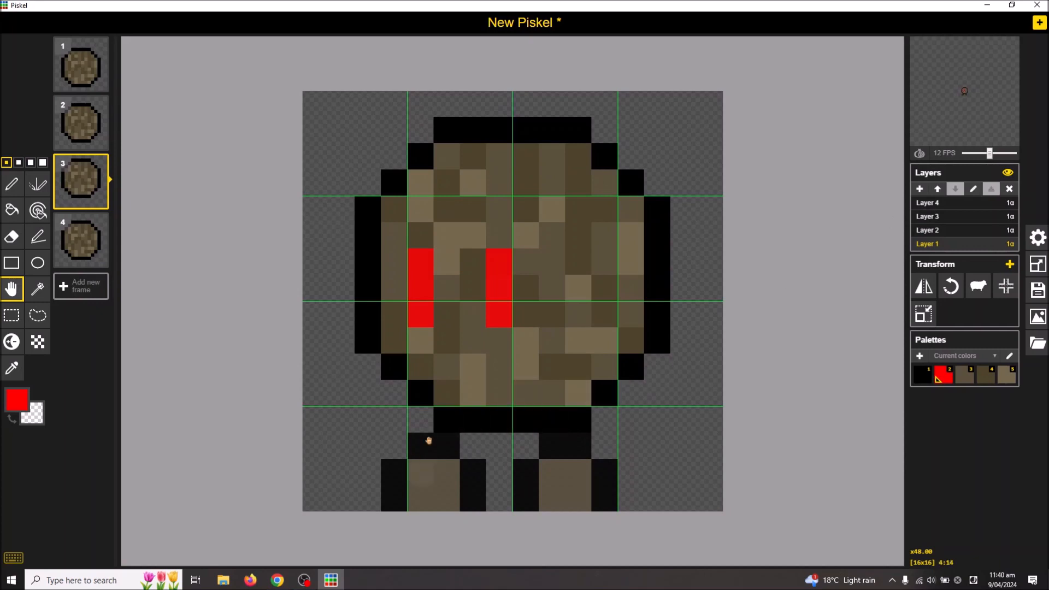
click(968, 203)
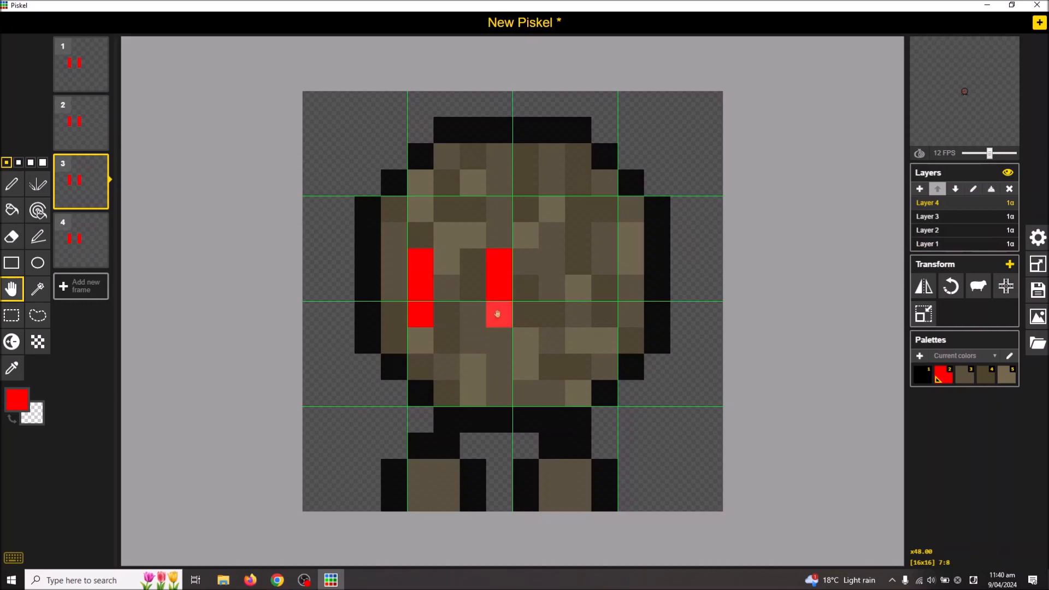
drag(500, 314, 499, 288)
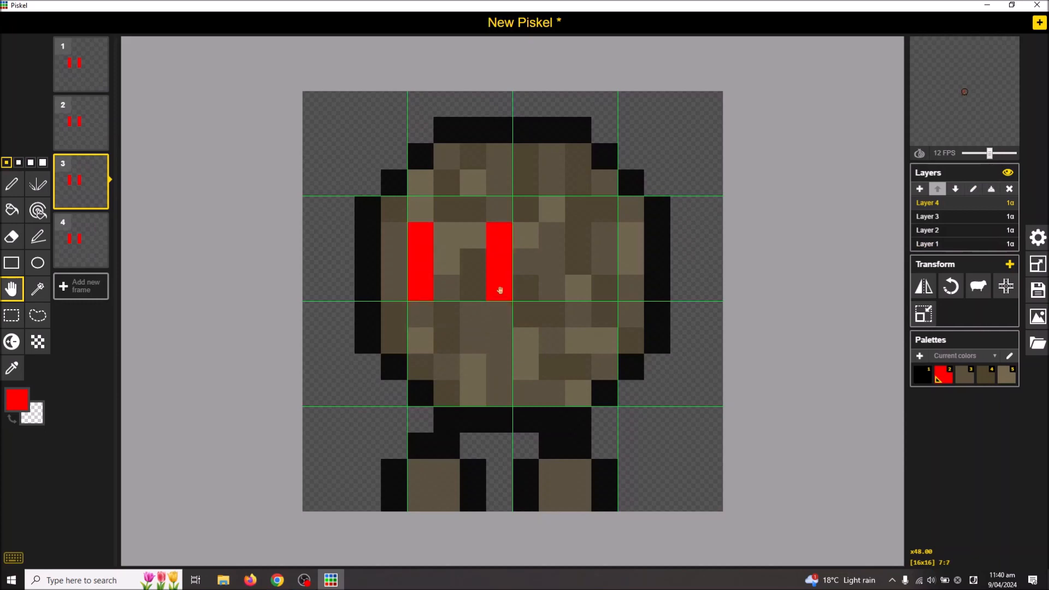
click(966, 246)
click(964, 234)
click(963, 244)
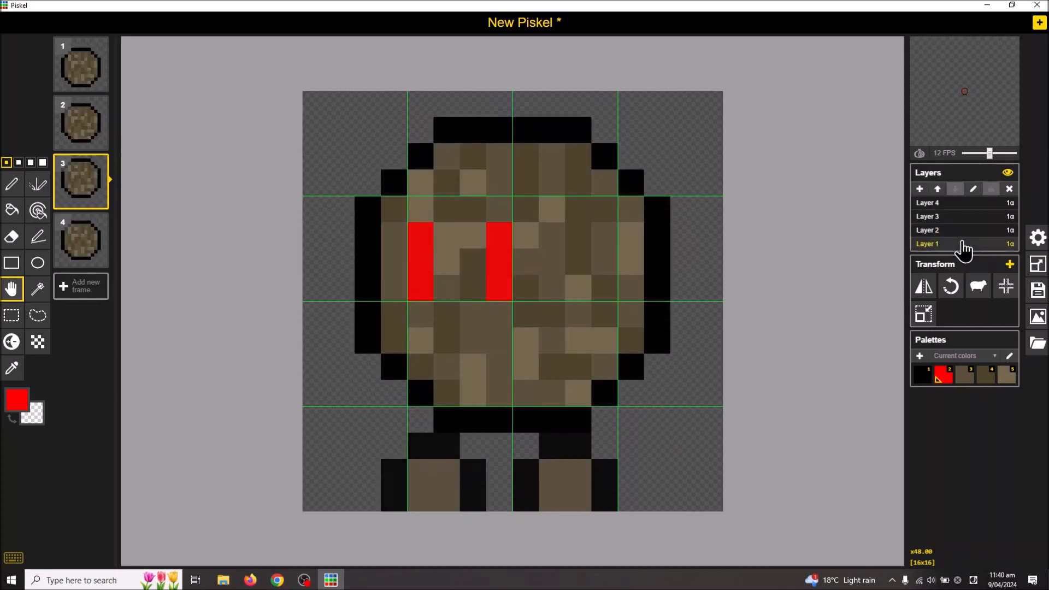
Lower the red eyes by two pixels in frame 1 and play the animation in a preview window
click(939, 204)
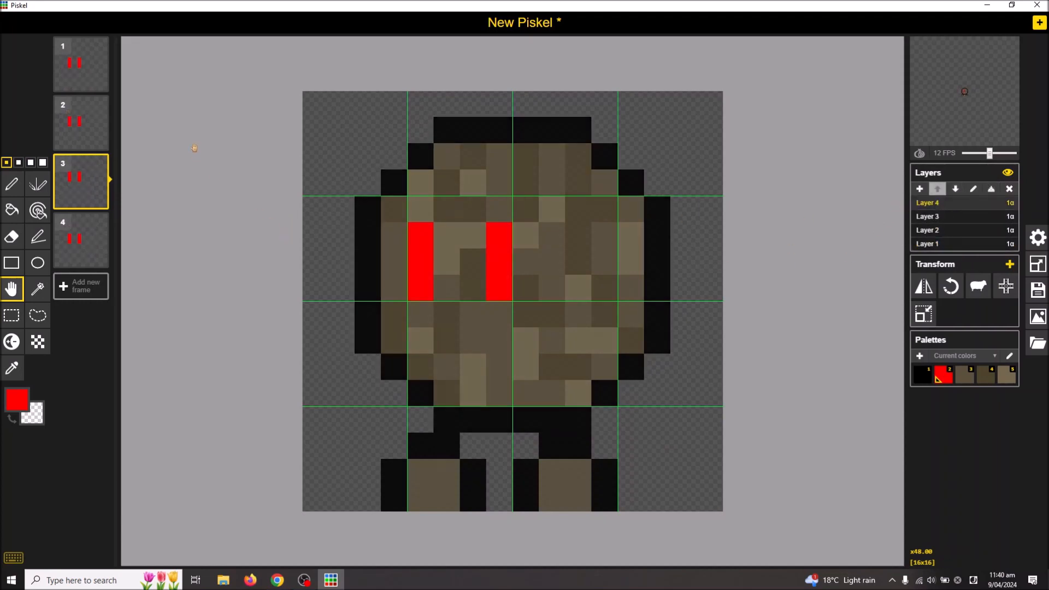
click(83, 77)
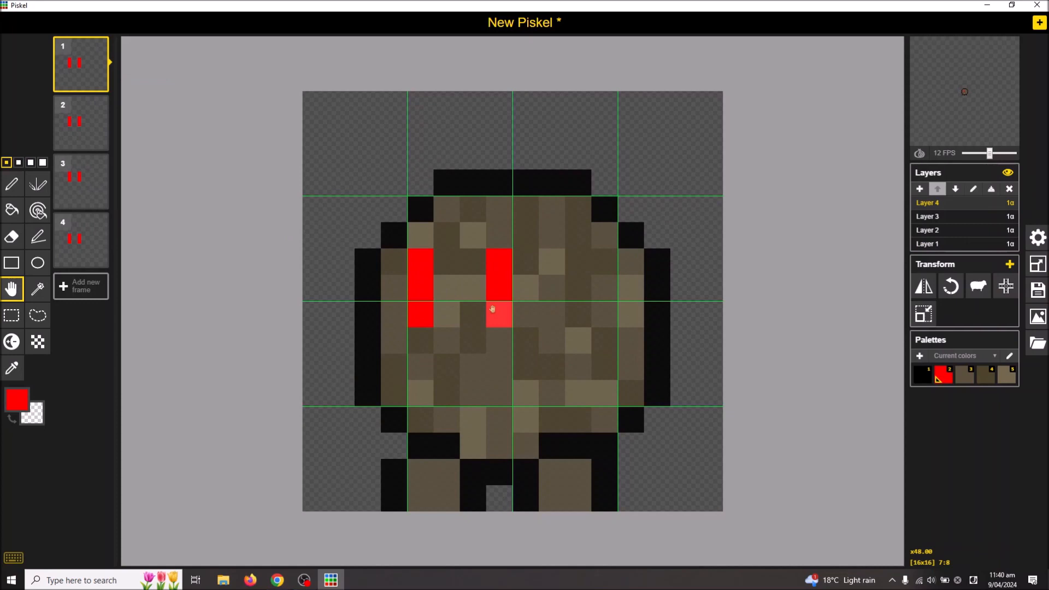
drag(496, 330, 497, 350)
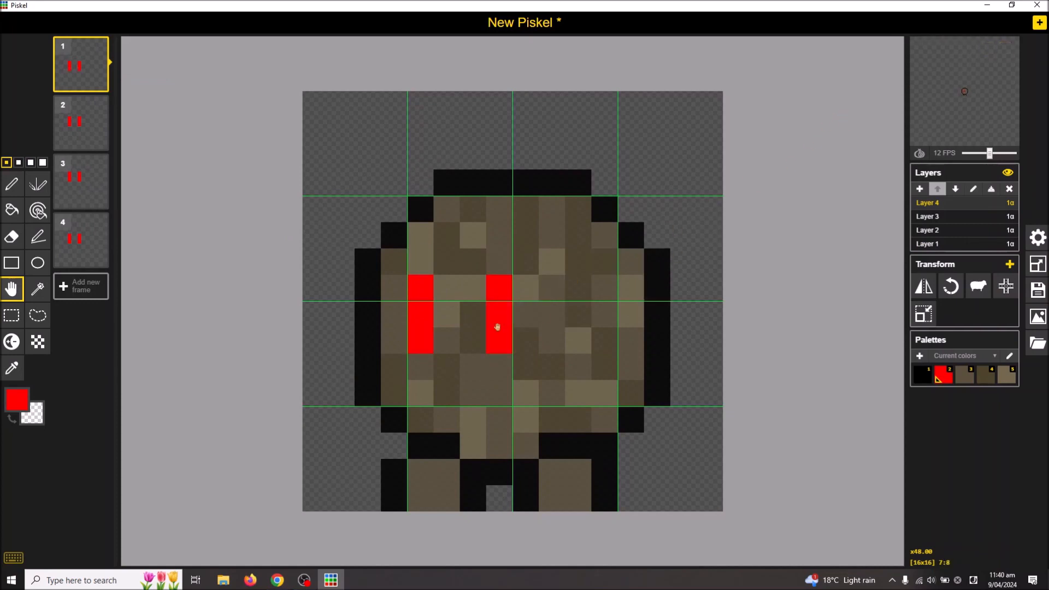
click(1005, 49)
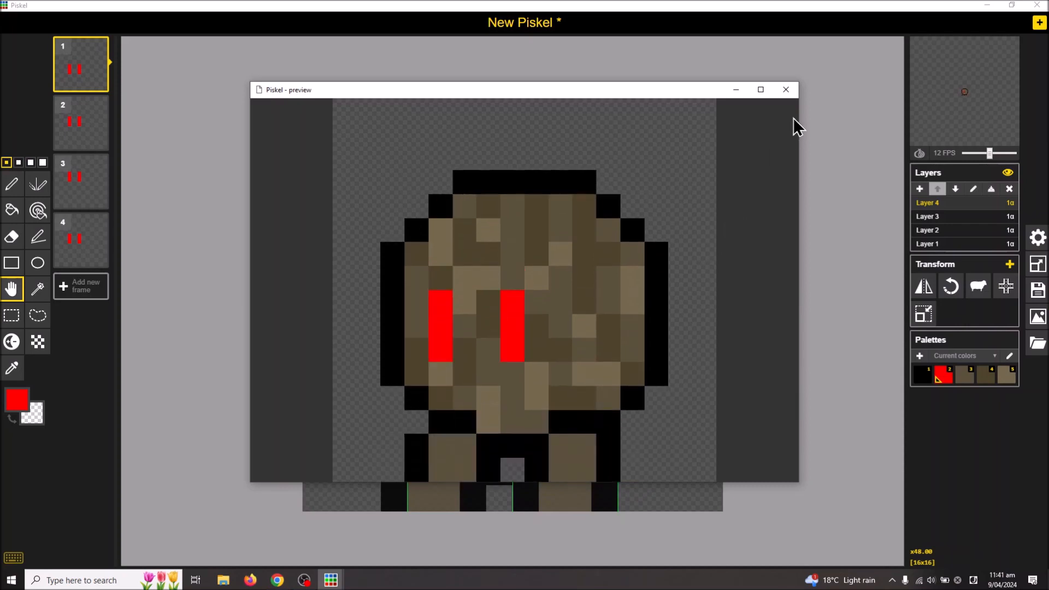
click(786, 90)
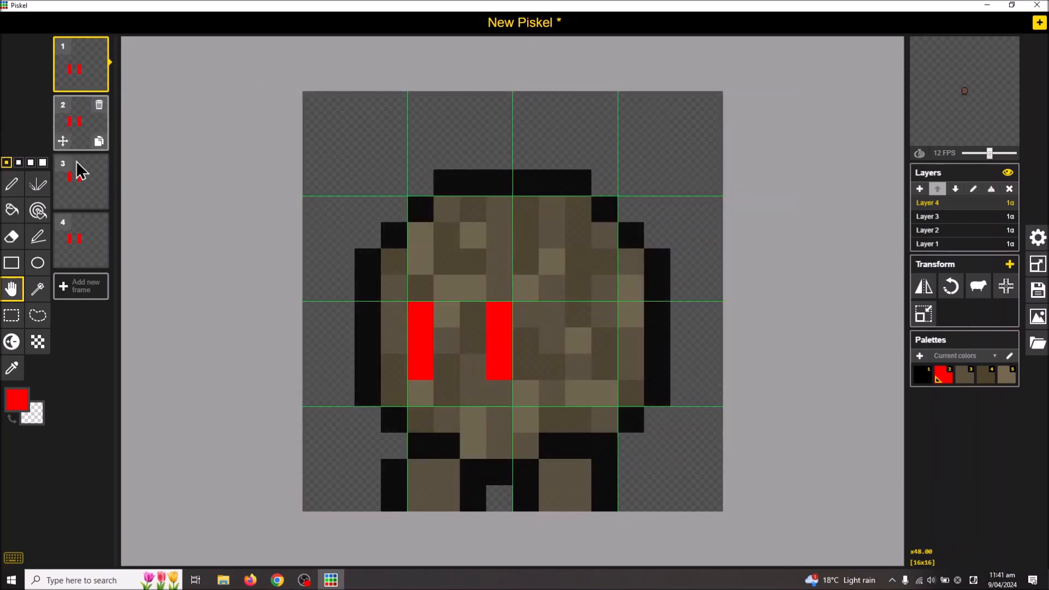
In frame 4, move the left leg one pixel right and play the animation in a preview window
click(83, 180)
click(83, 130)
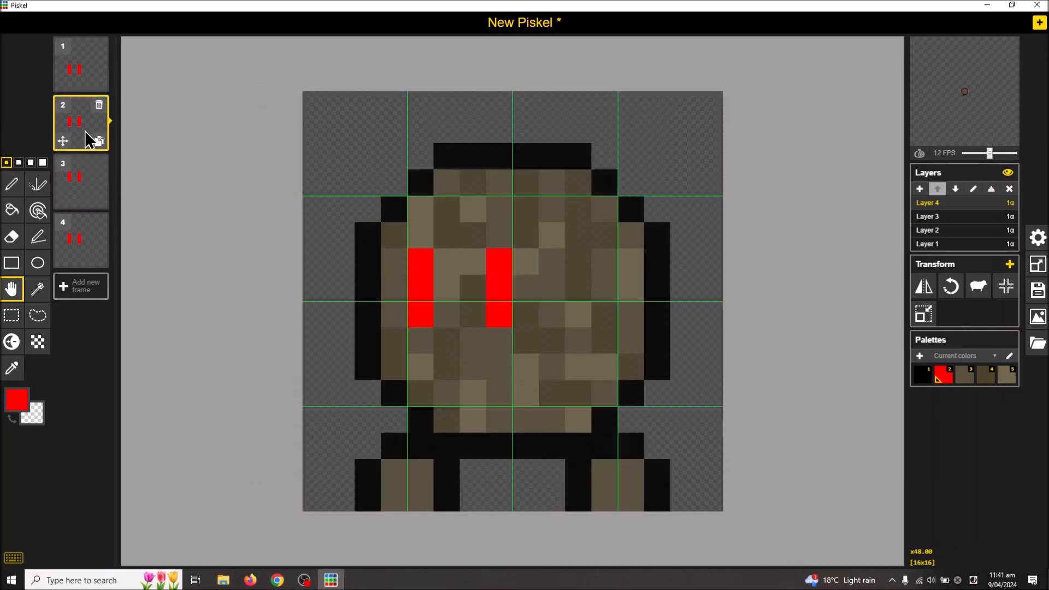
click(83, 245)
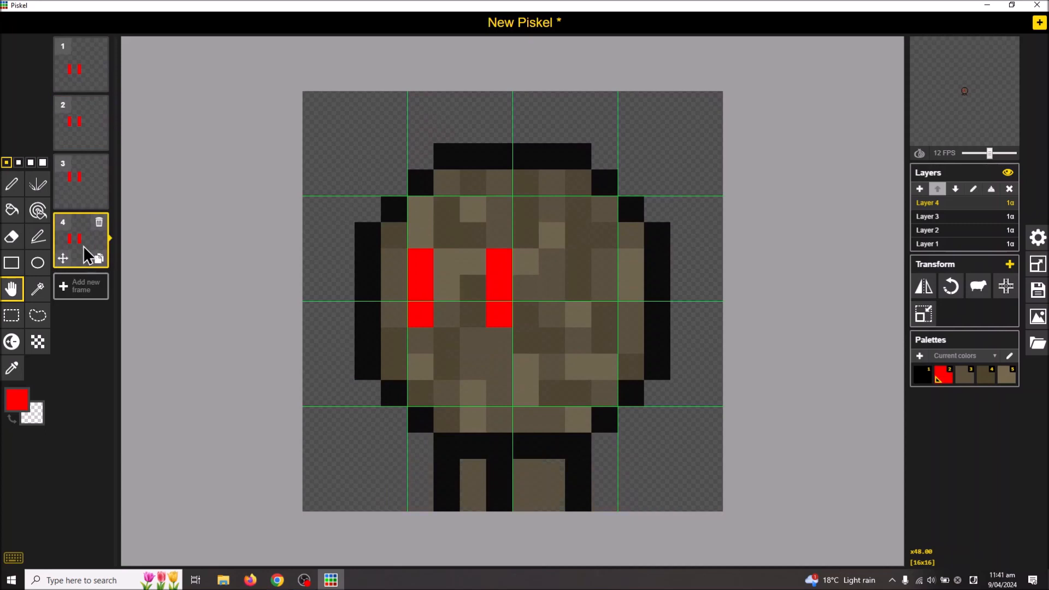
click(954, 219)
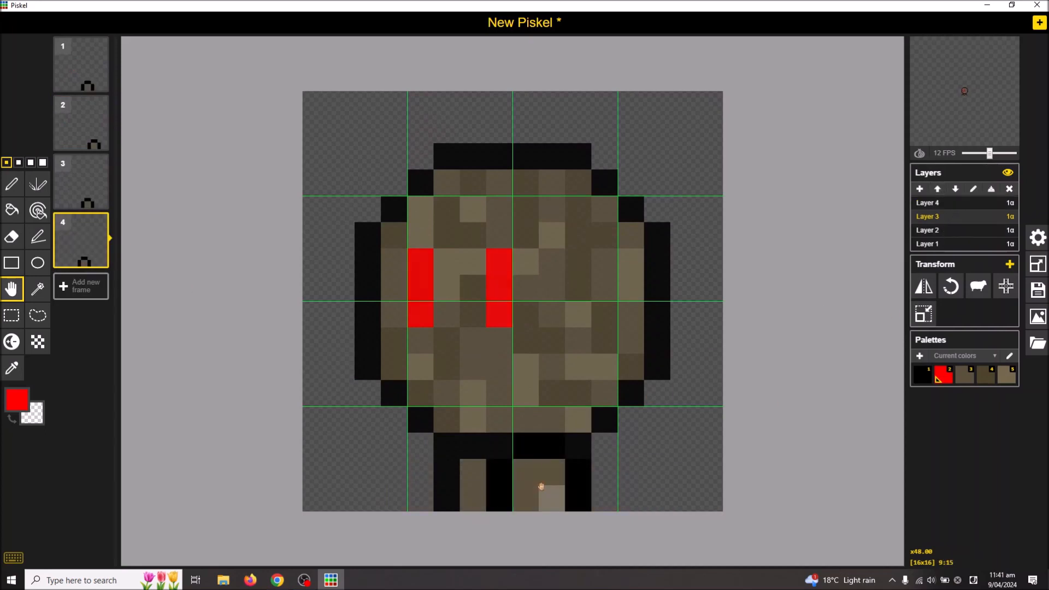
click(936, 245)
click(935, 230)
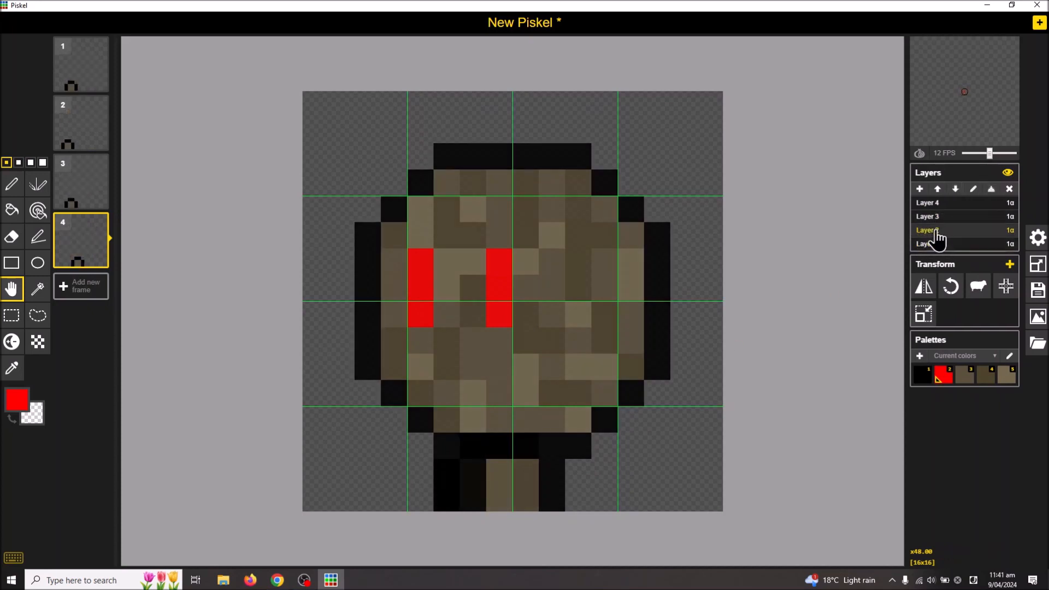
drag(459, 496, 489, 493)
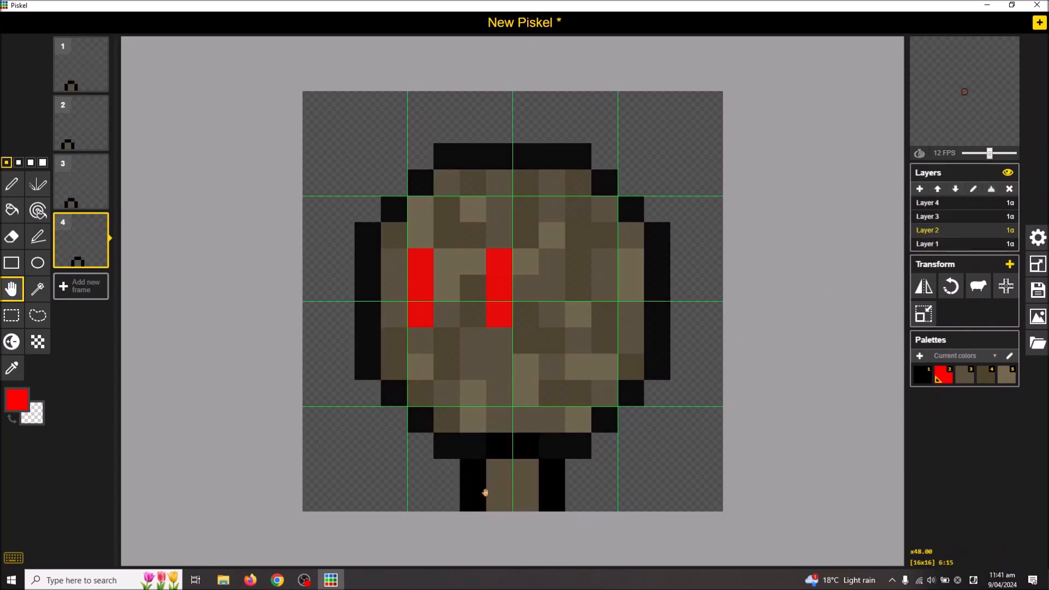
click(1005, 48)
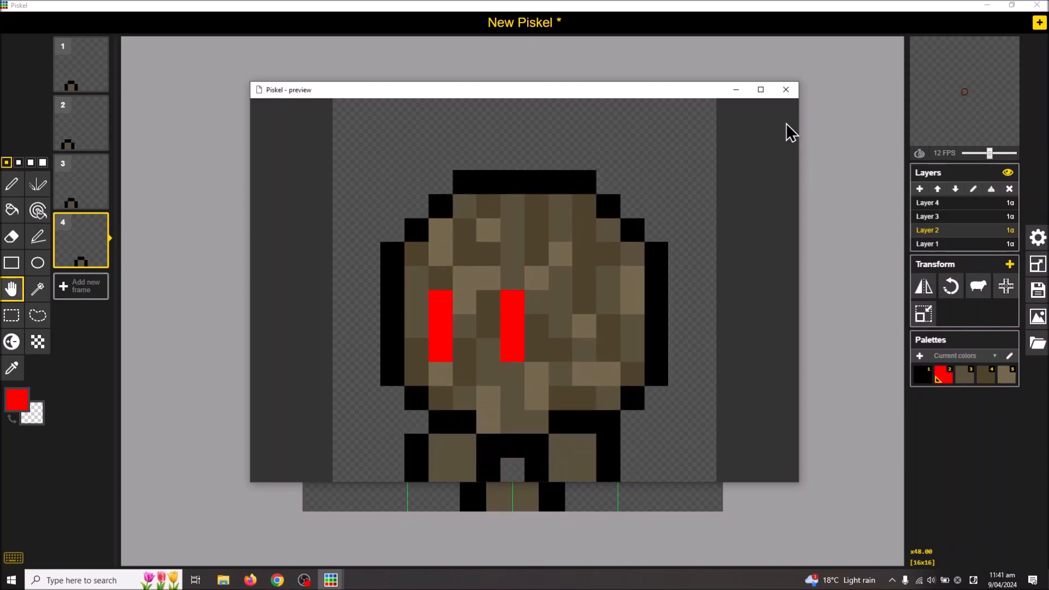
click(787, 91)
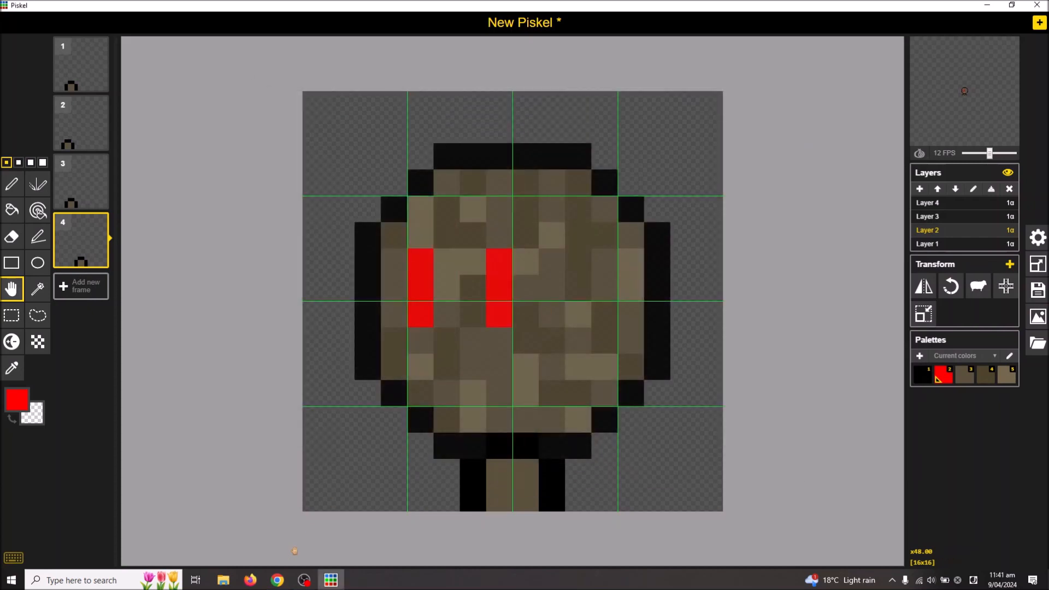
Duplicate frame 3 and place the copy at the end of the sequence as frame 5
click(80, 79)
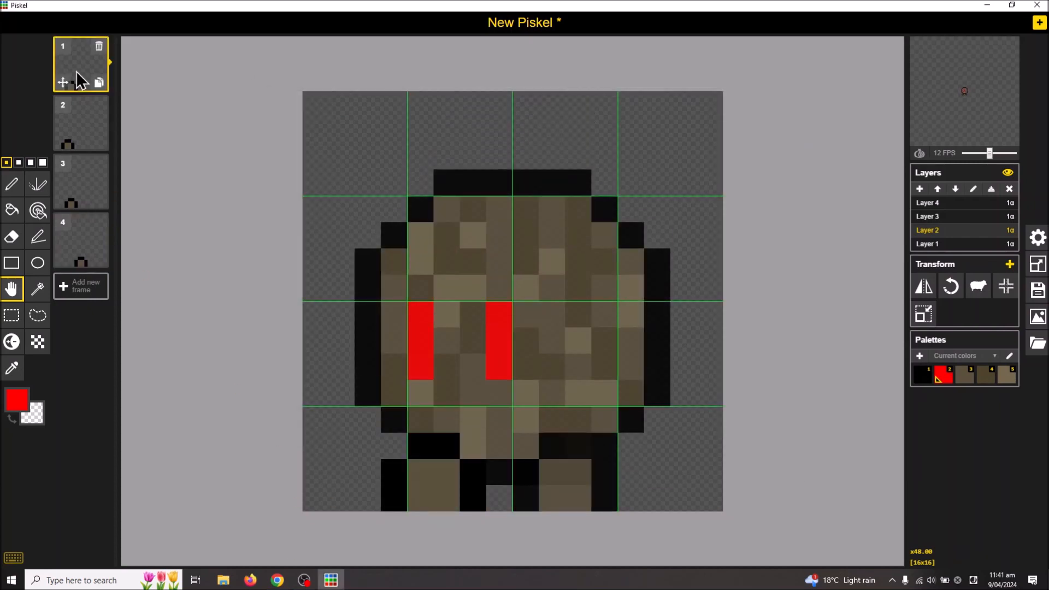
click(81, 127)
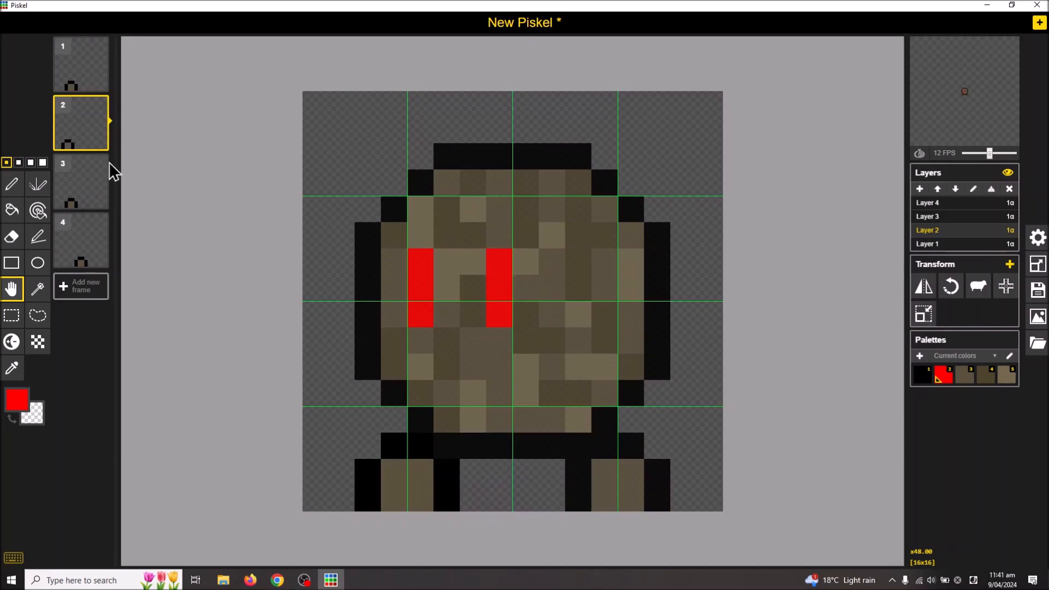
click(79, 72)
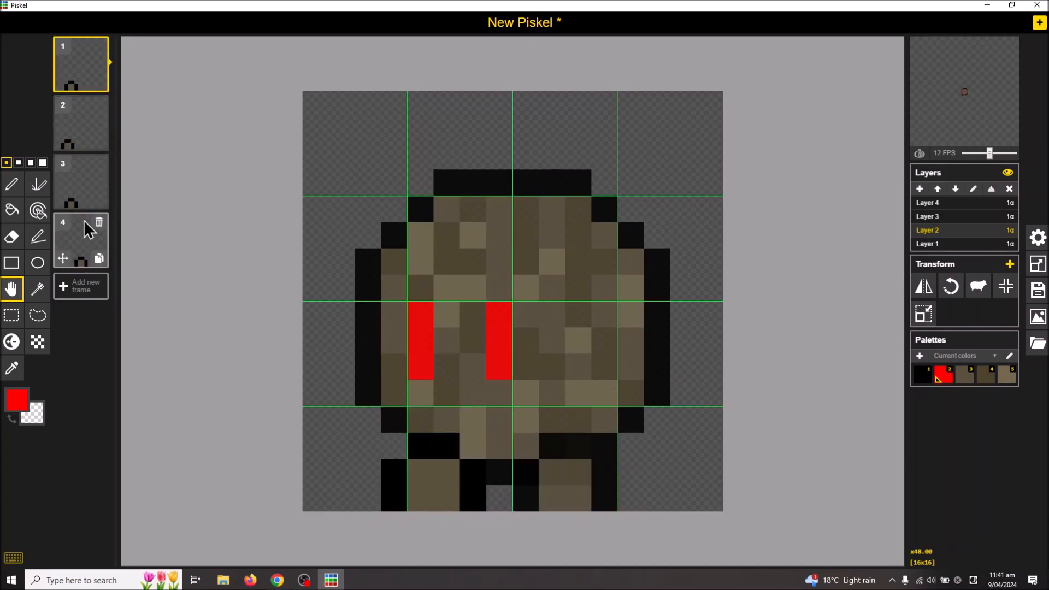
click(84, 186)
click(99, 200)
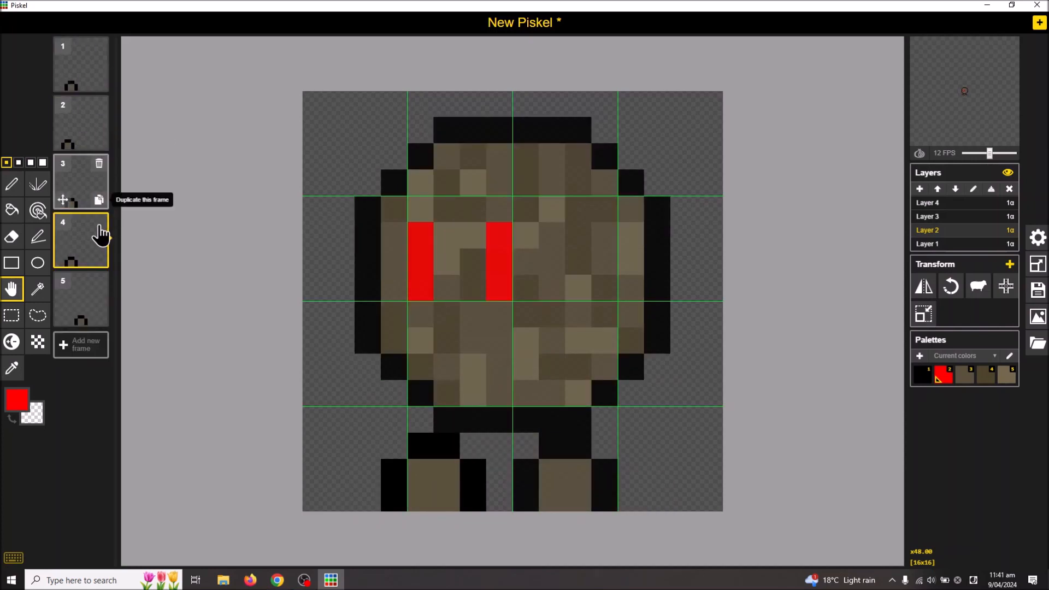
drag(83, 241, 86, 300)
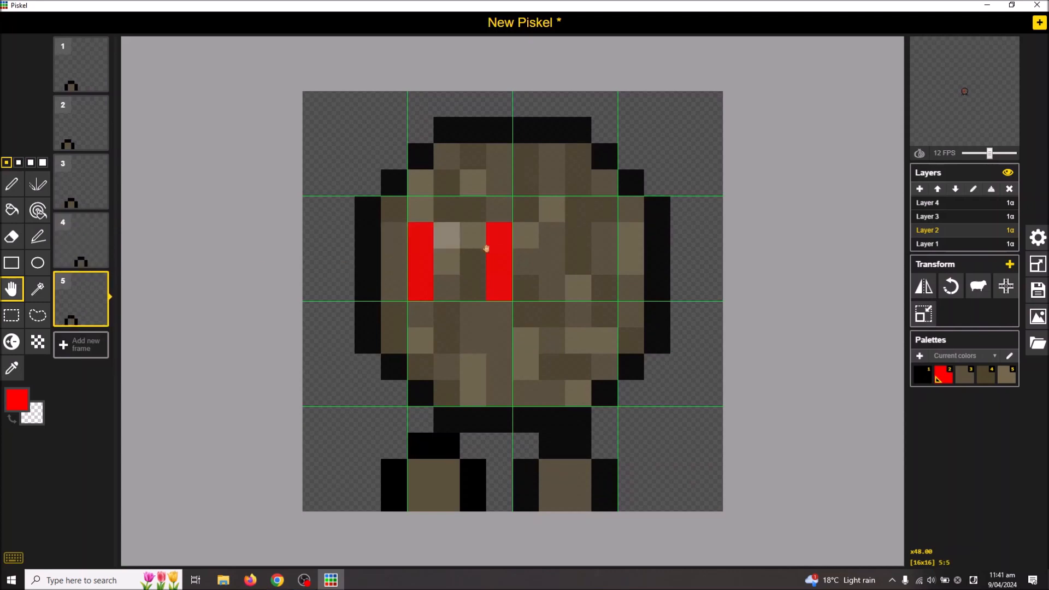
In frame 5, lower both the red eyes and the mottled brown circle by one pixel
click(952, 203)
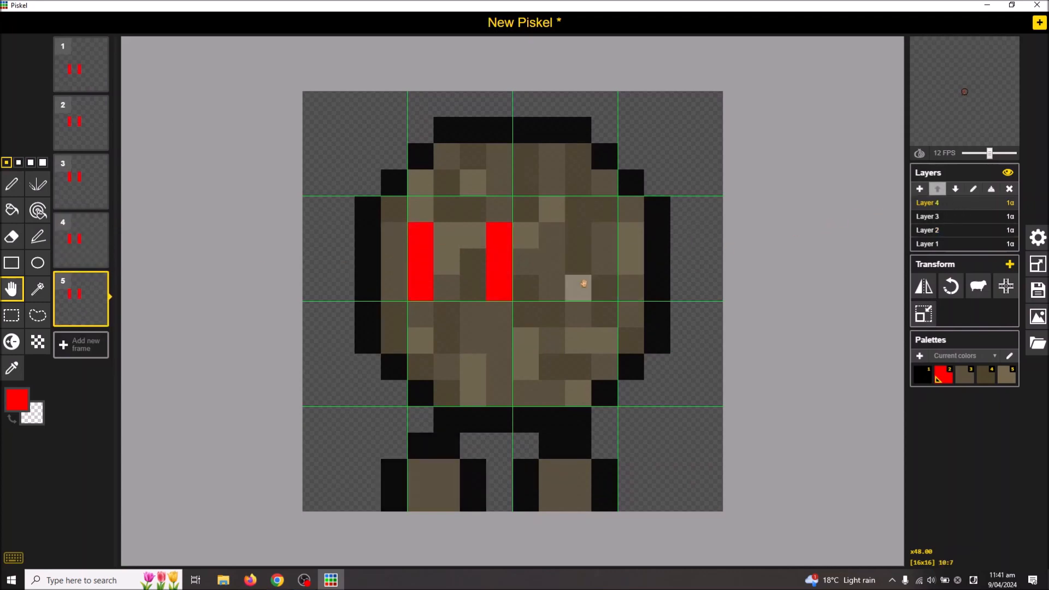
drag(580, 293, 576, 312)
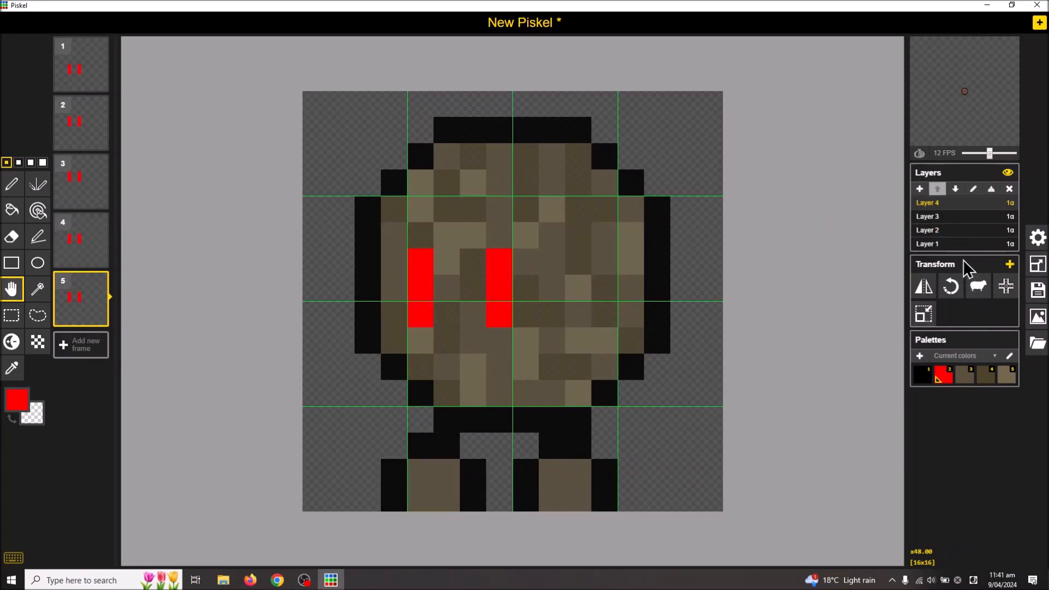
click(953, 244)
drag(576, 288, 572, 312)
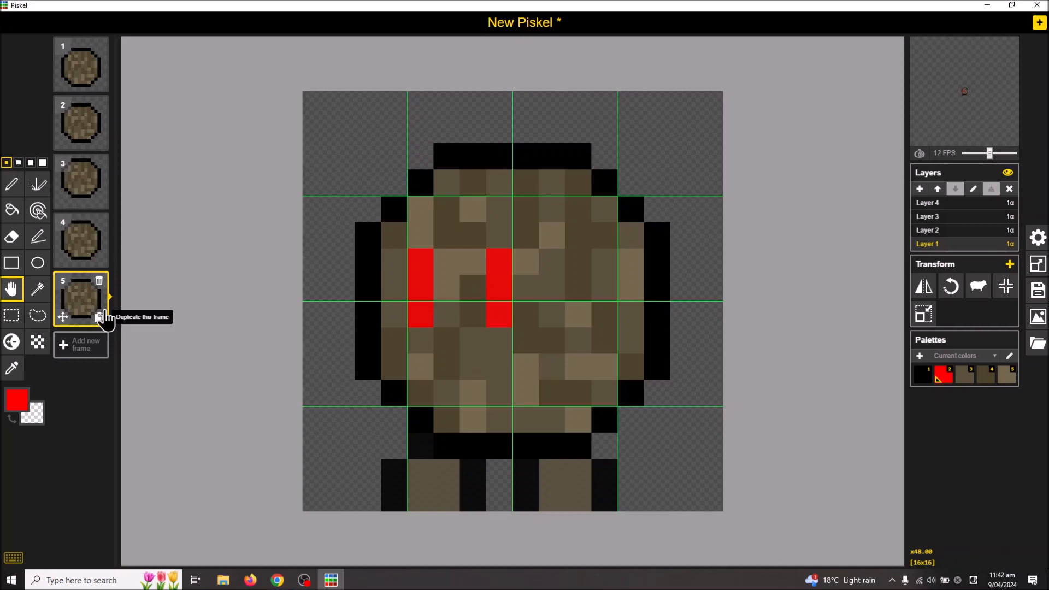
Duplicate frame 5 and erase the top pixel of each red eye in the new frame 6
click(100, 319)
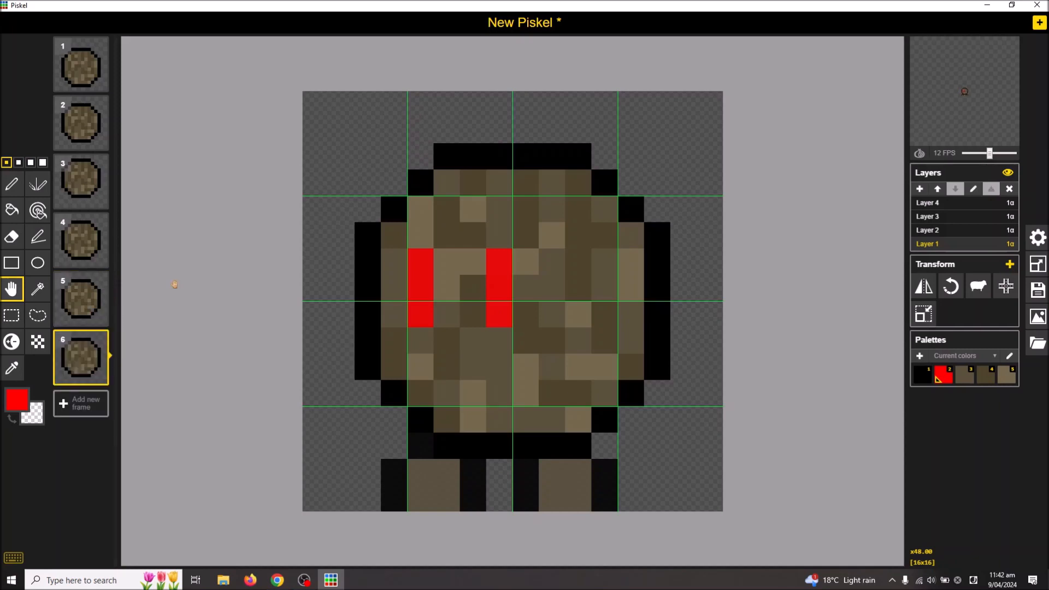
click(82, 295)
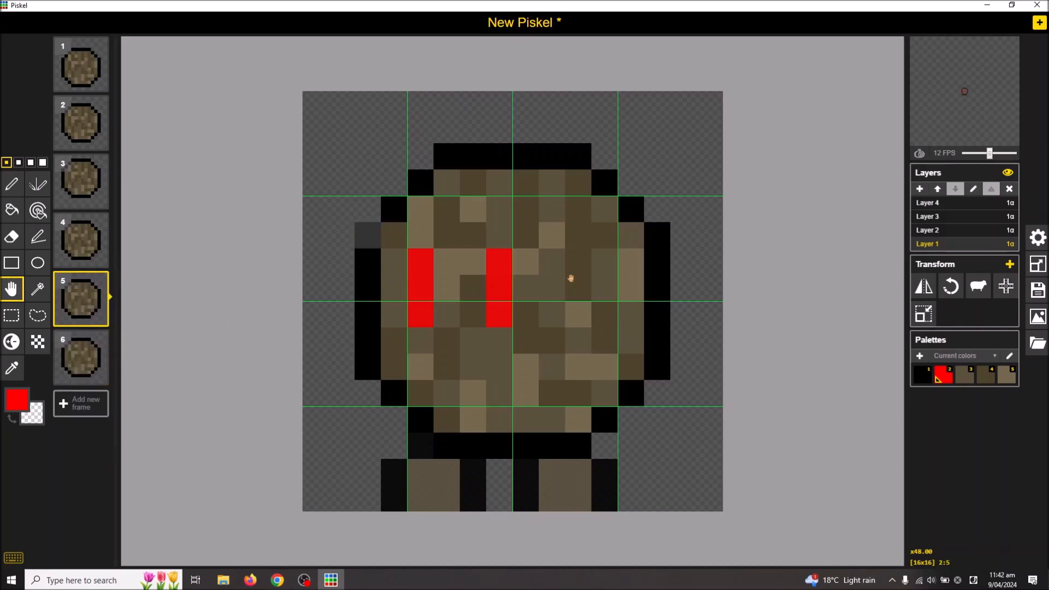
click(83, 361)
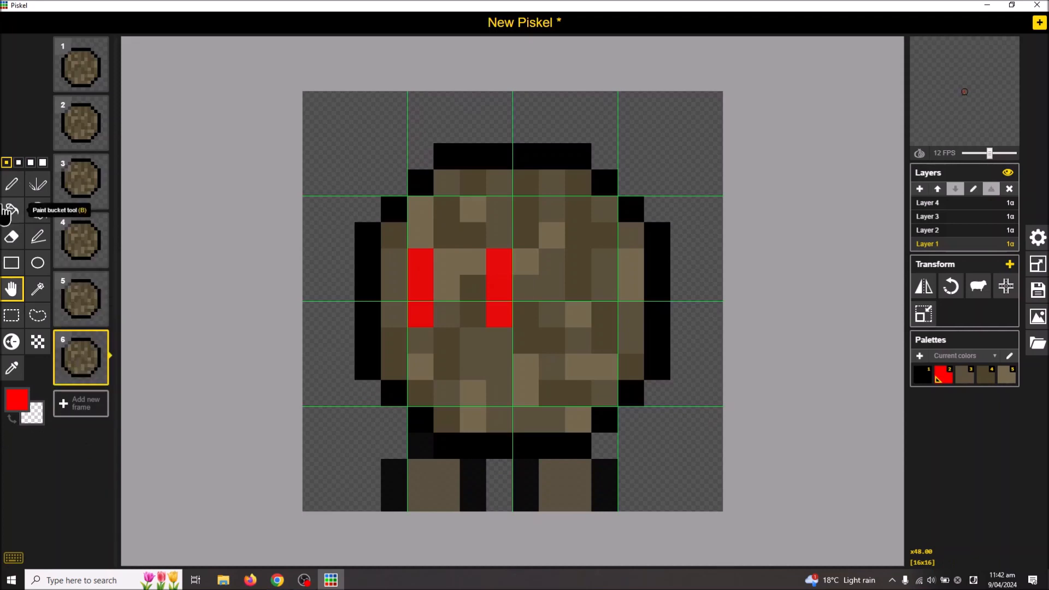
click(12, 184)
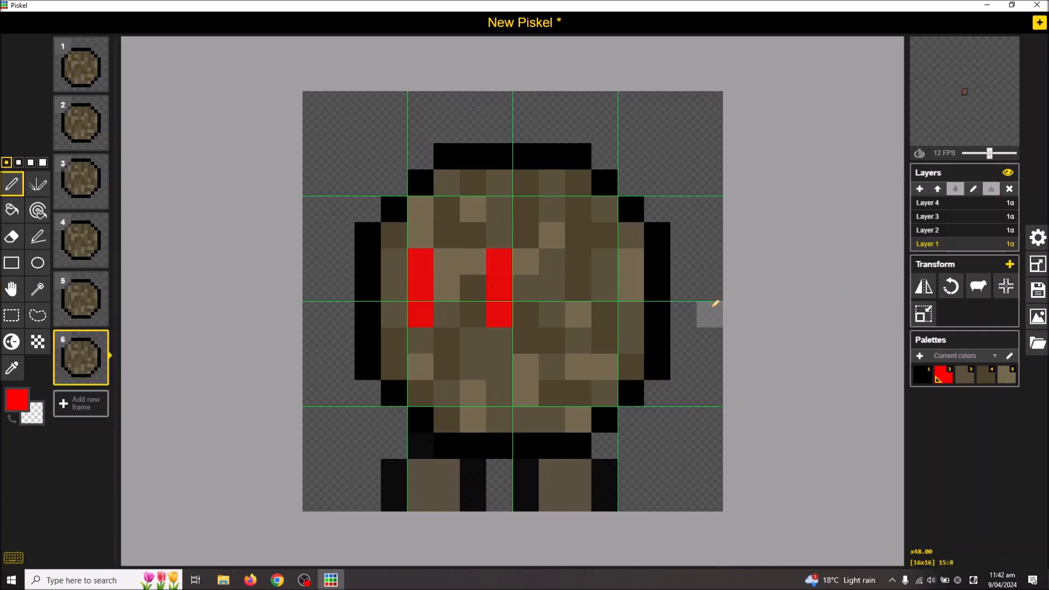
click(927, 203)
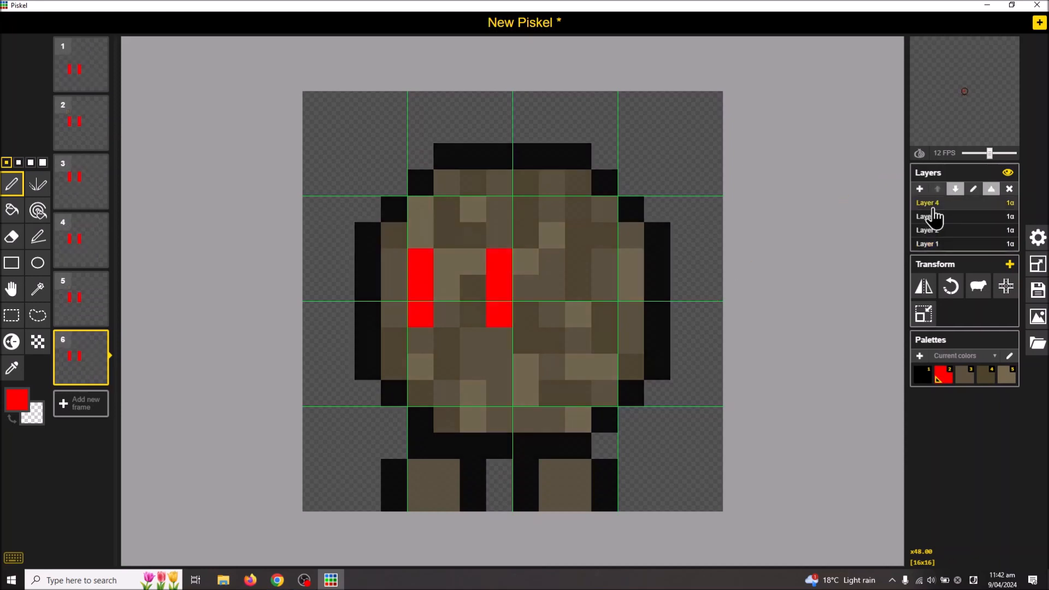
right_click(427, 258)
right_click(499, 262)
Add two more successive copies, leaving one red pixel per eye in frame 7 and no red pixels in frame 8
click(102, 380)
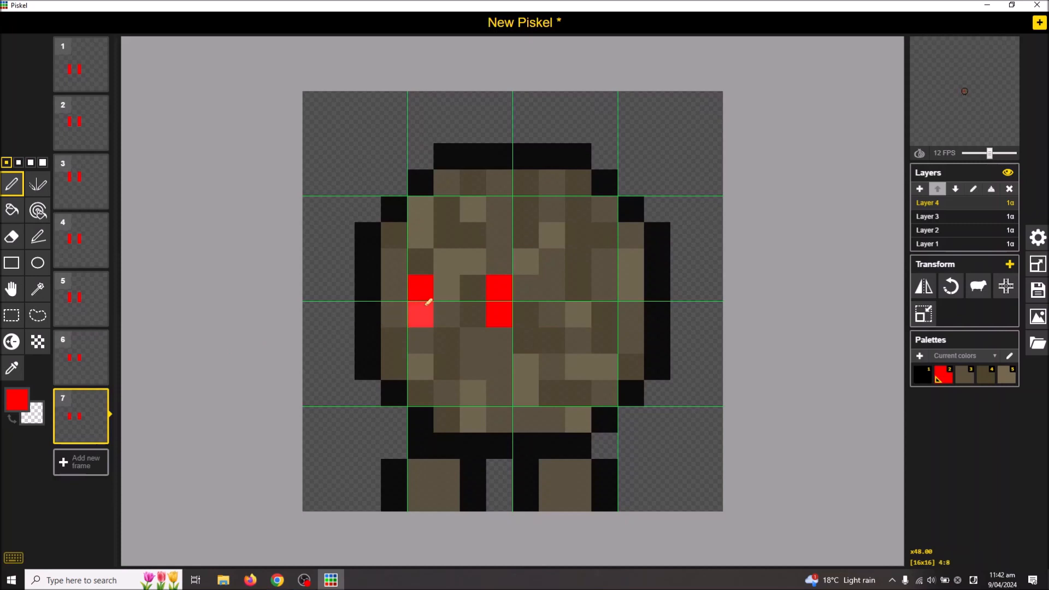
right_click(499, 288)
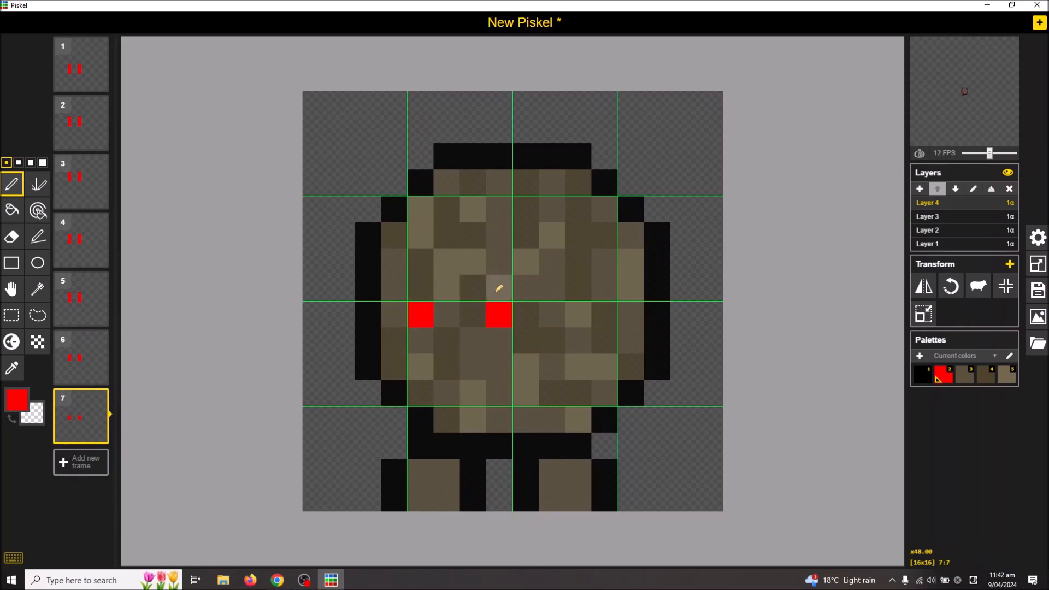
click(99, 432)
right_click(421, 315)
right_click(500, 314)
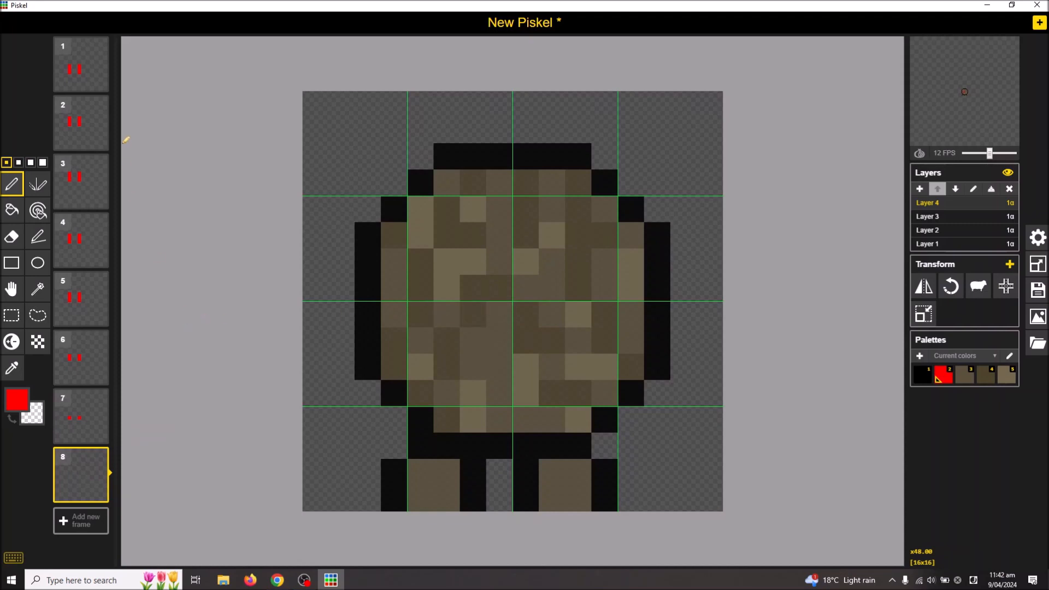
Delete the first four frames and play the remaining blink frames in a preview window
click(73, 66)
click(99, 47)
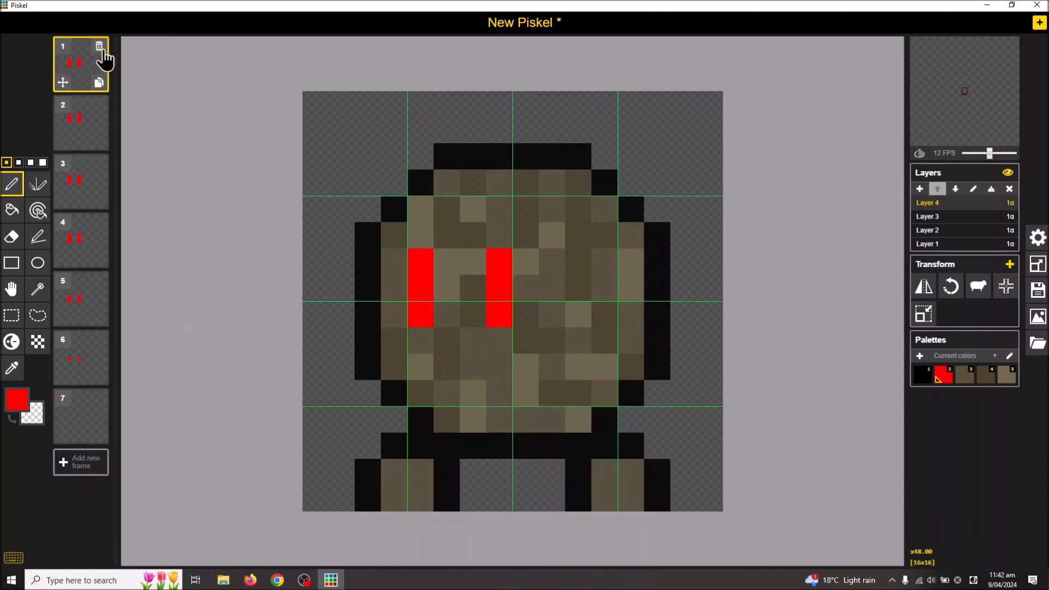
click(100, 48)
click(101, 48)
click(100, 49)
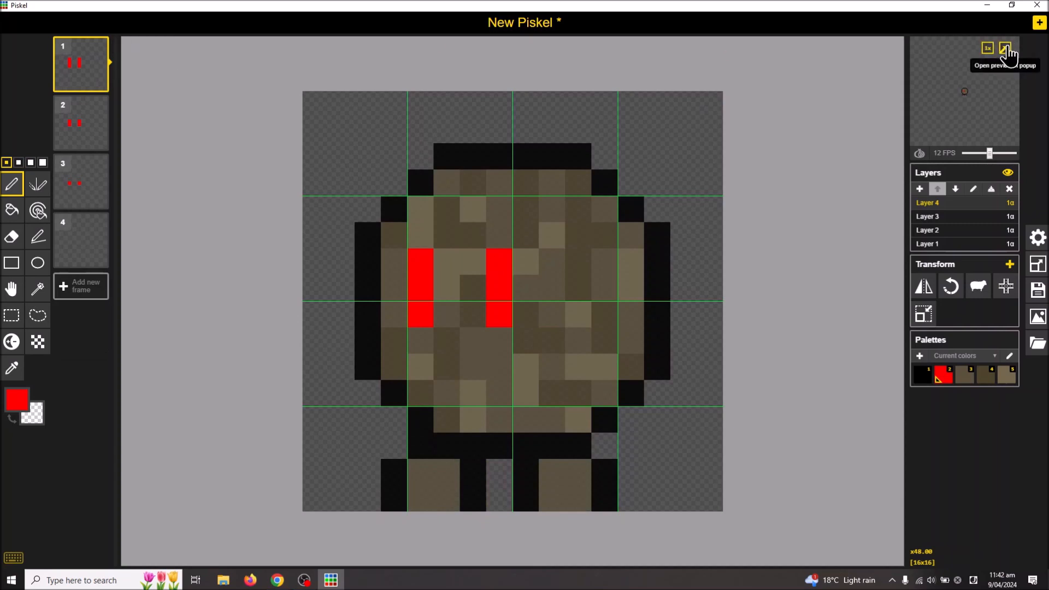
click(1006, 49)
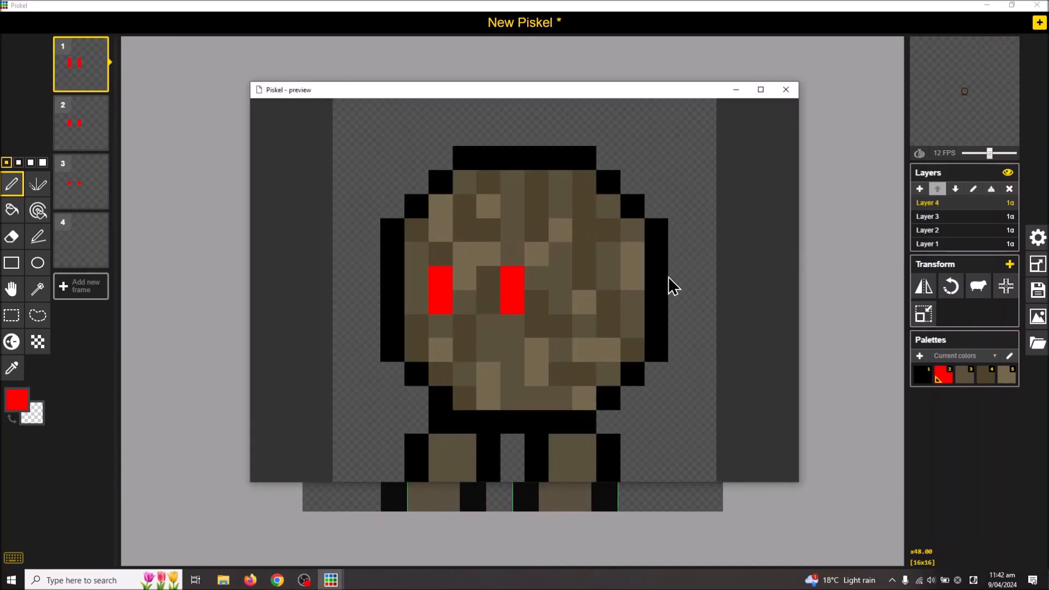
Slow the animation to 3 FPS, watch the blink in the preview window, and close the preview
drag(991, 155, 974, 155)
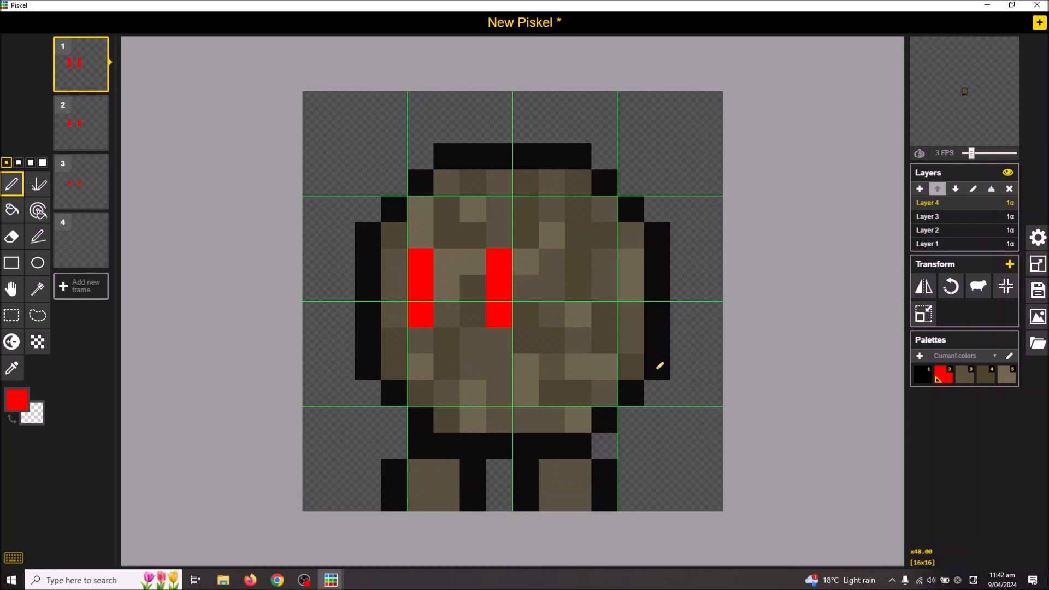
mouse_move(332, 580)
click(386, 553)
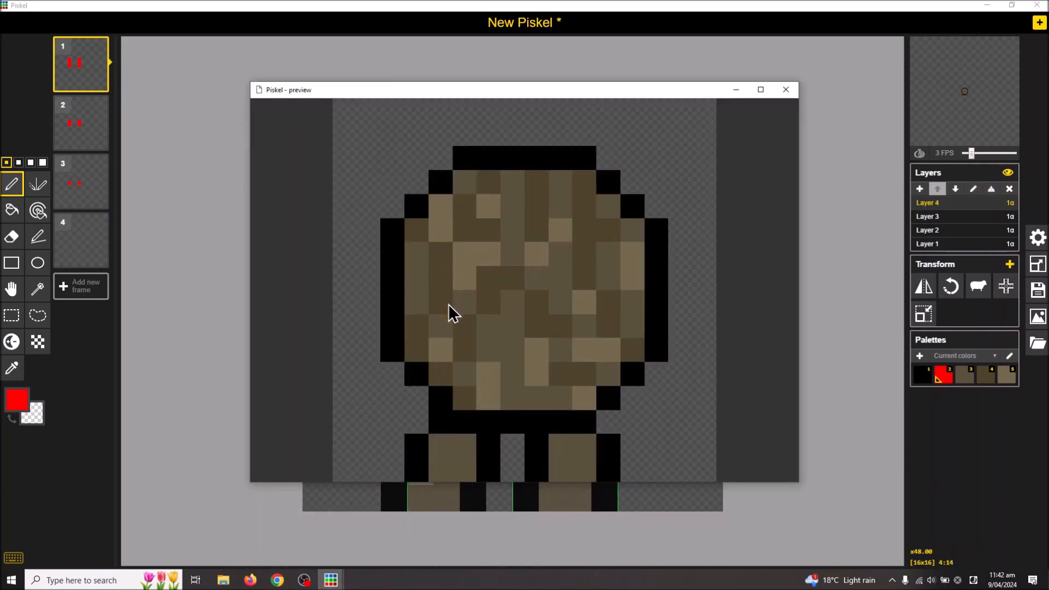
click(788, 93)
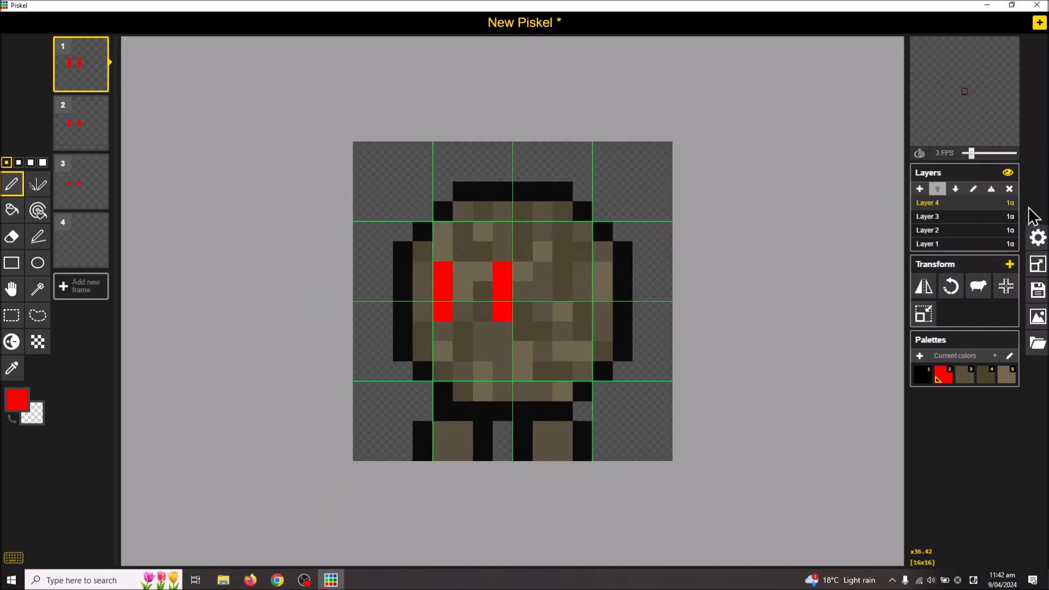
Turn off the canvas grid and set the layer opacity to 1.00 in the settings
click(1038, 238)
click(954, 194)
click(922, 175)
drag(978, 213, 1013, 216)
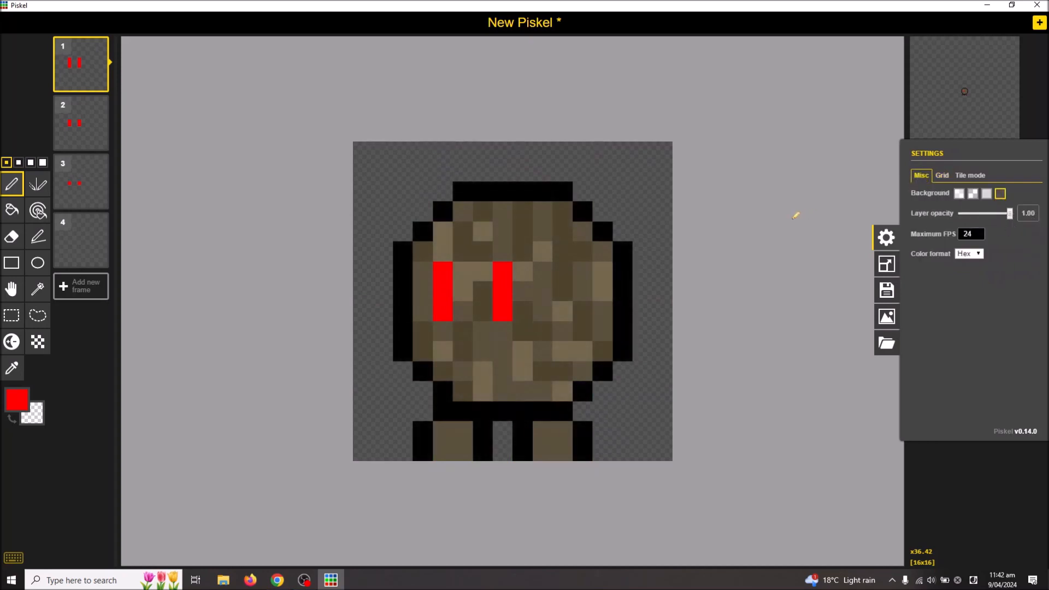
Close the settings and step back and forth through the blink frames on the canvas to examine the eye motion
click(796, 214)
key(Down)
key(Down)
key(Down)
key(Up)
key(Up)
key(Up)
key(Down)
key(Down)
key(Down)
key(Up)
key(Up)
key(Up)
key(Down)
key(Down)
key(Down)
key(Up)
key(Up)
key(Down)
key(Down)
key(Up)
key(Up)
key(Up)
key(Down)
key(Down)
key(Down)
key(Up)
key(Up)
key(Up)
key(Down)
key(Down)
key(Up)
key(Up)
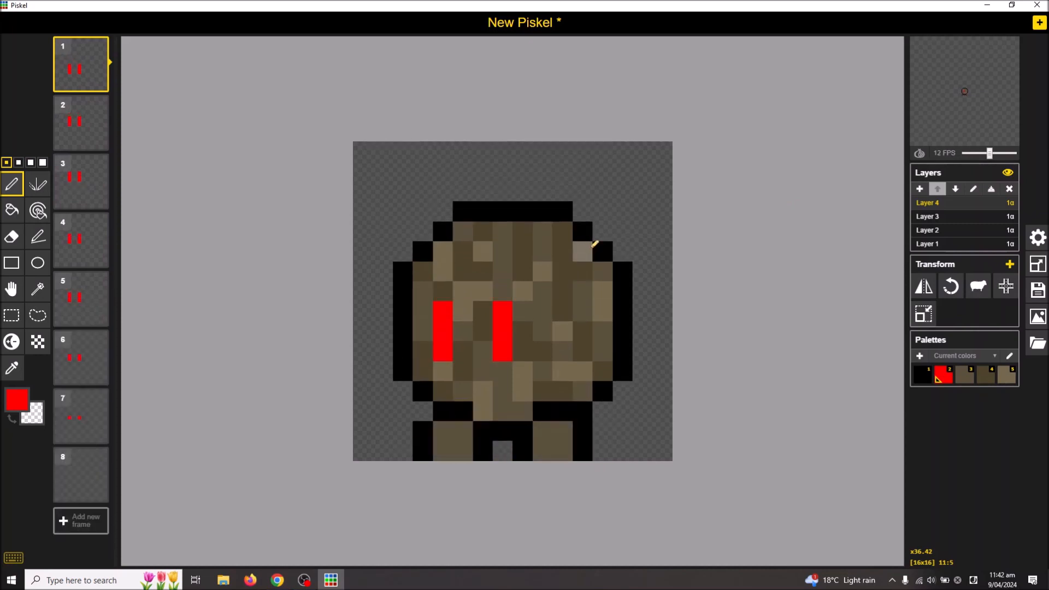
Try to save the sprite as a file while keeping its default title
click(1038, 290)
click(950, 255)
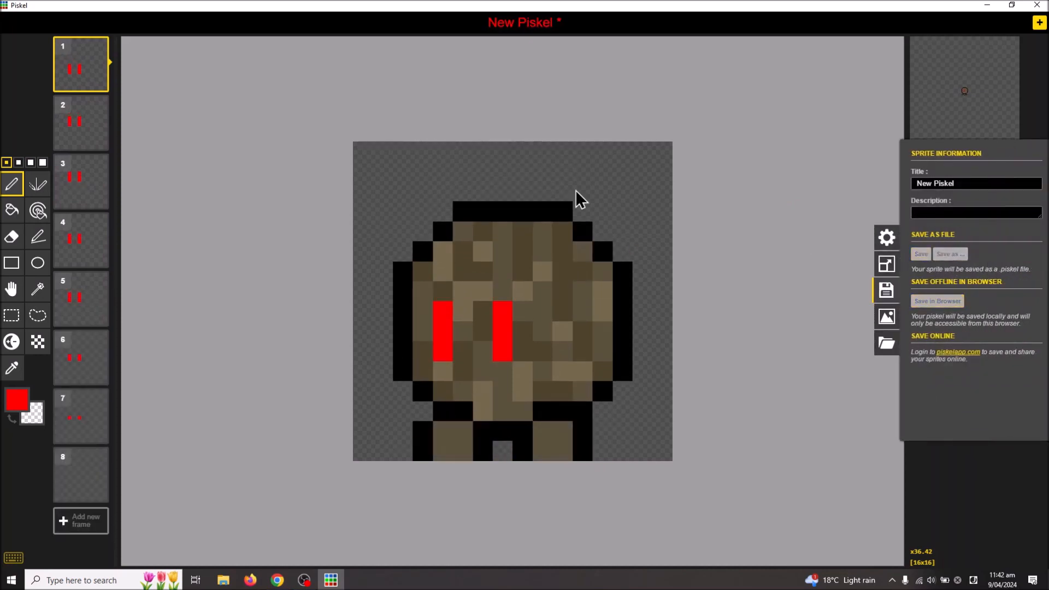
click(433, 291)
Title the sprite hairBall and save it as a PISKEL file named hairBall in the Pictures folder
text(hai)
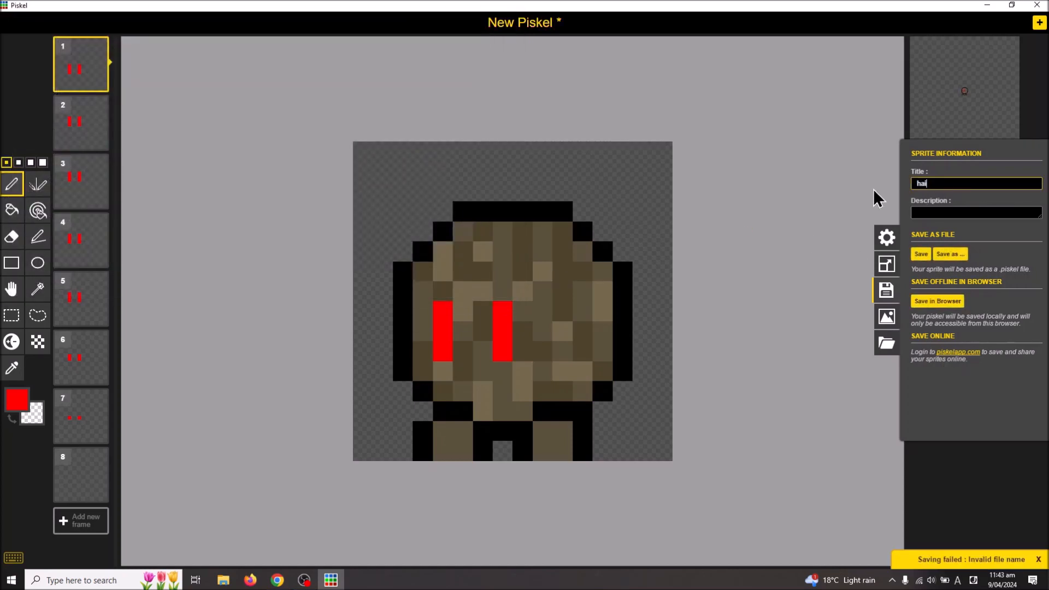
text(rBall)
click(951, 255)
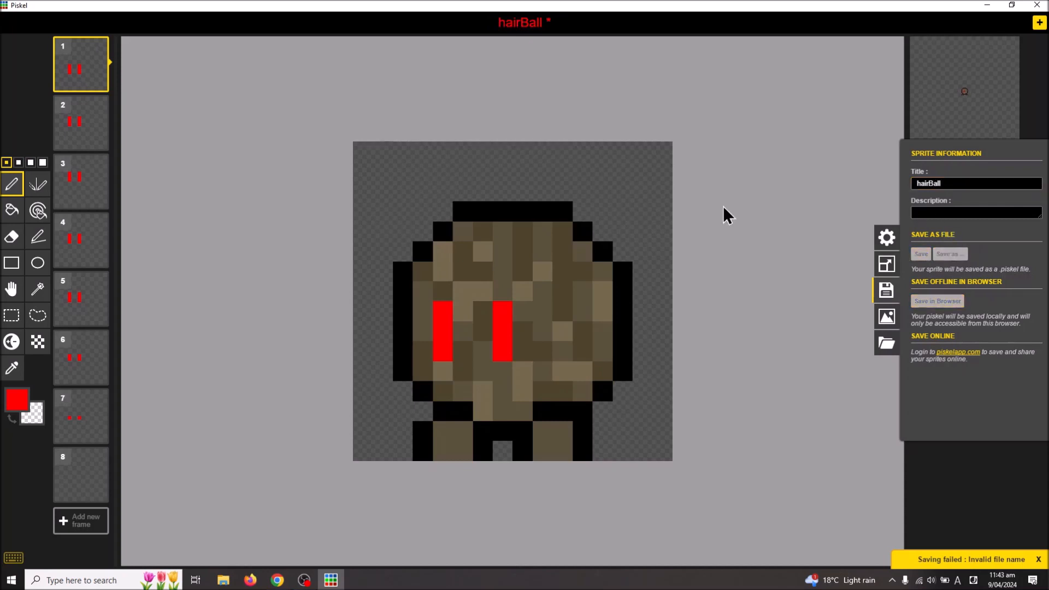
text(hair)
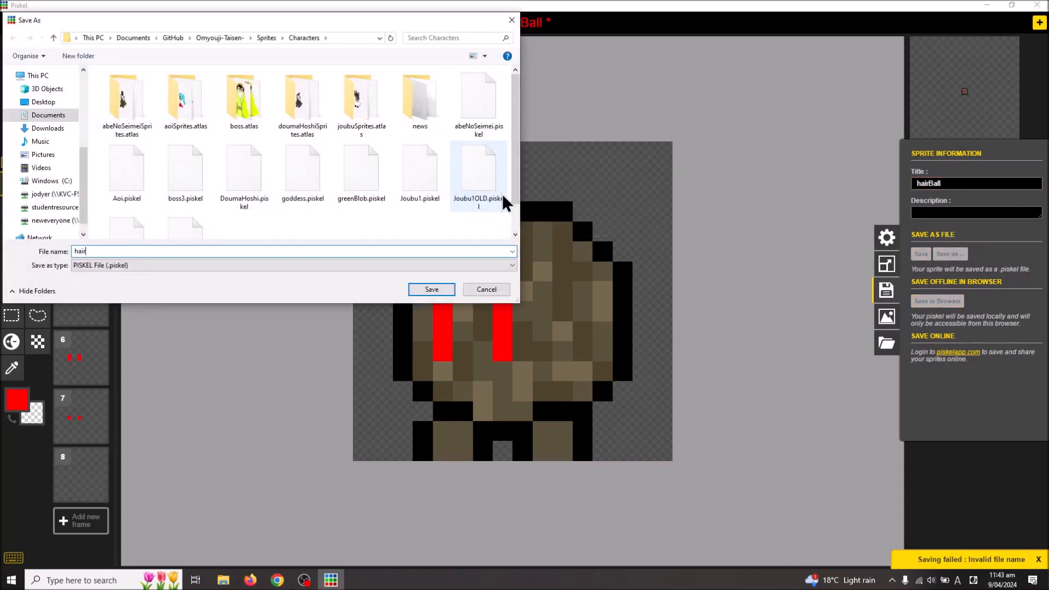
text(Ball)
click(58, 155)
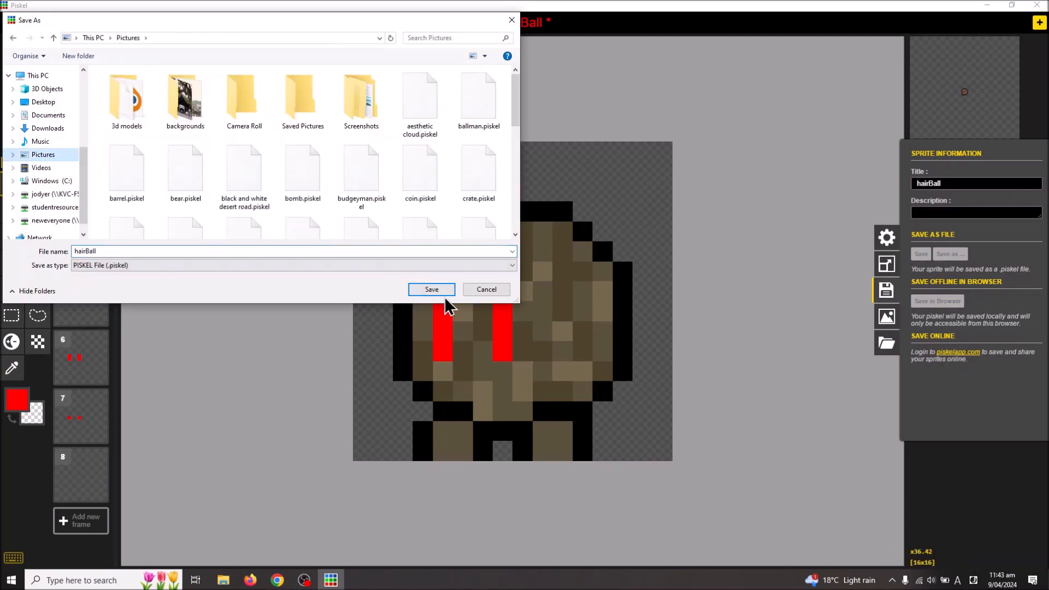
click(432, 290)
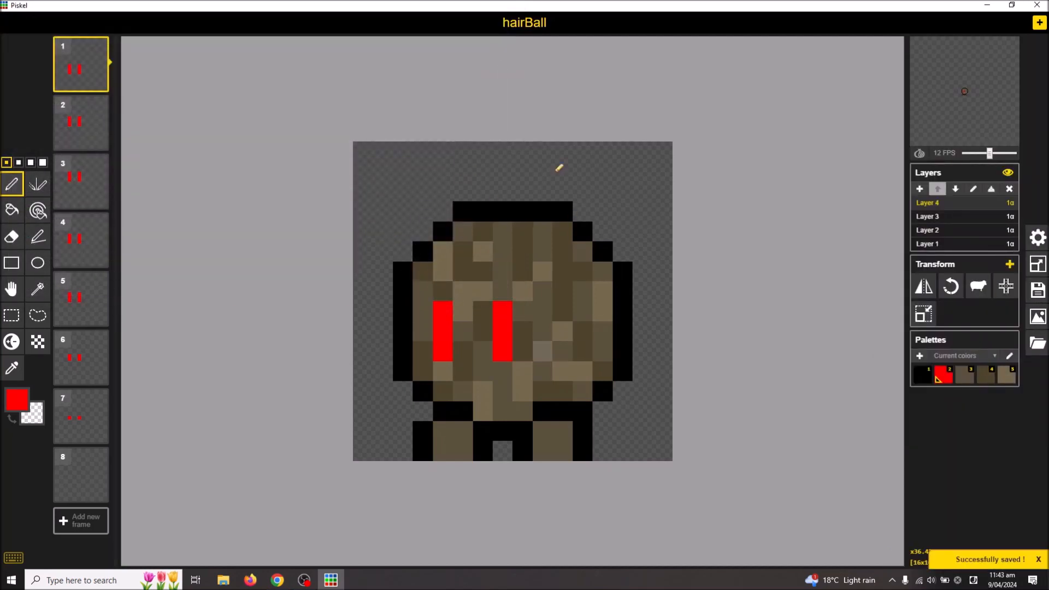